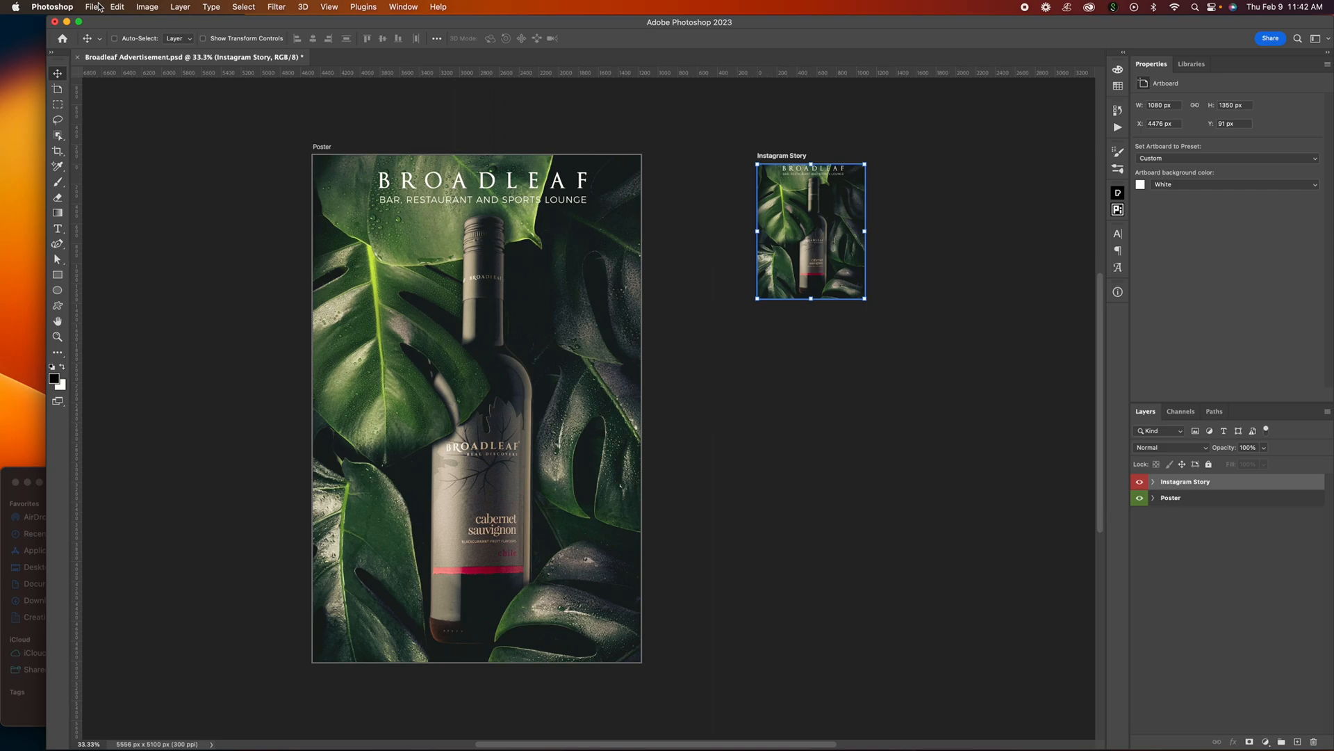
Toggle Image Assets generation for the document
click(92, 7)
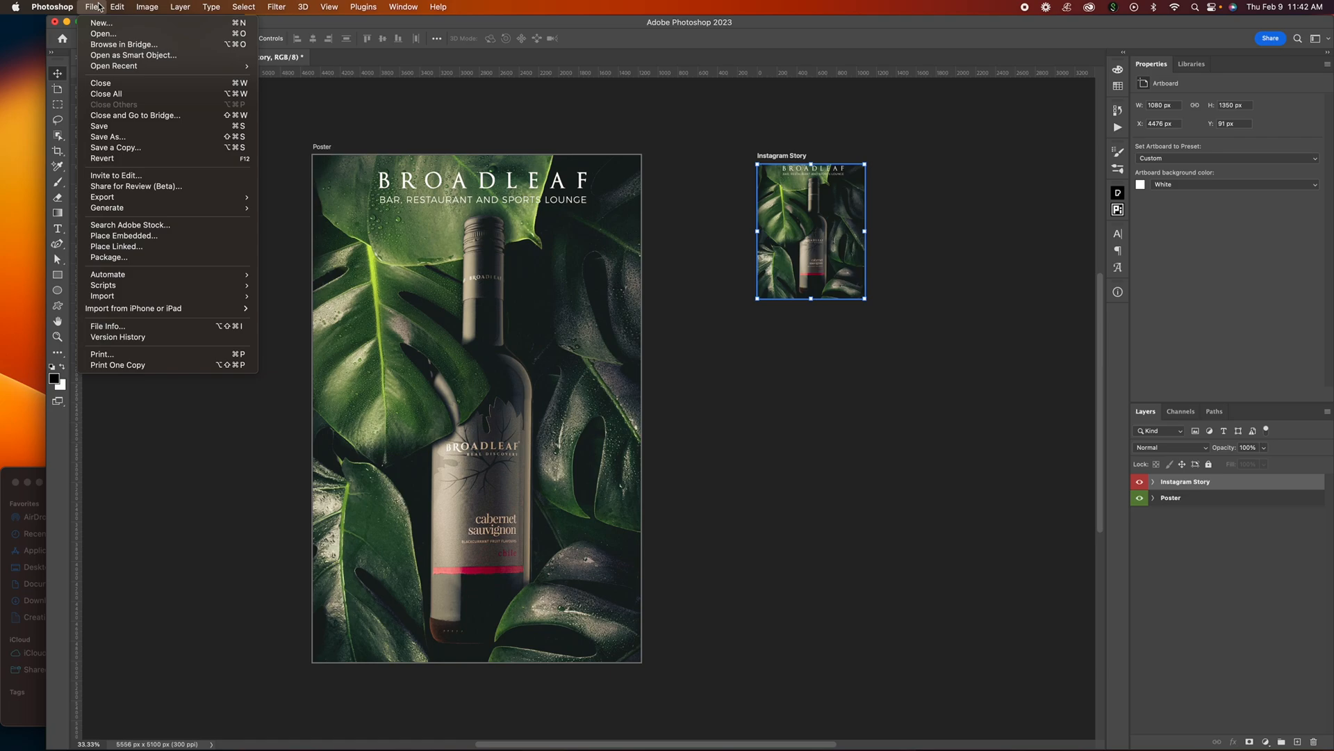
mouse_move(208, 208)
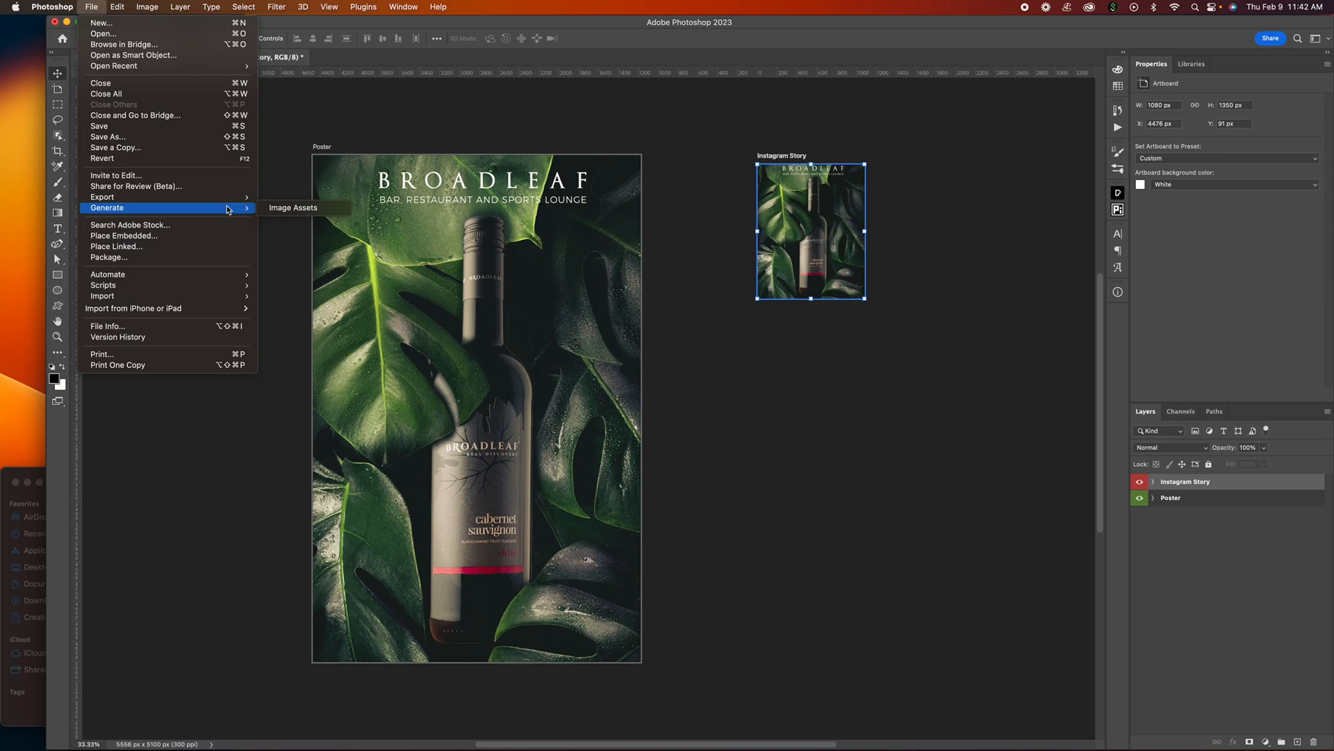
click(282, 208)
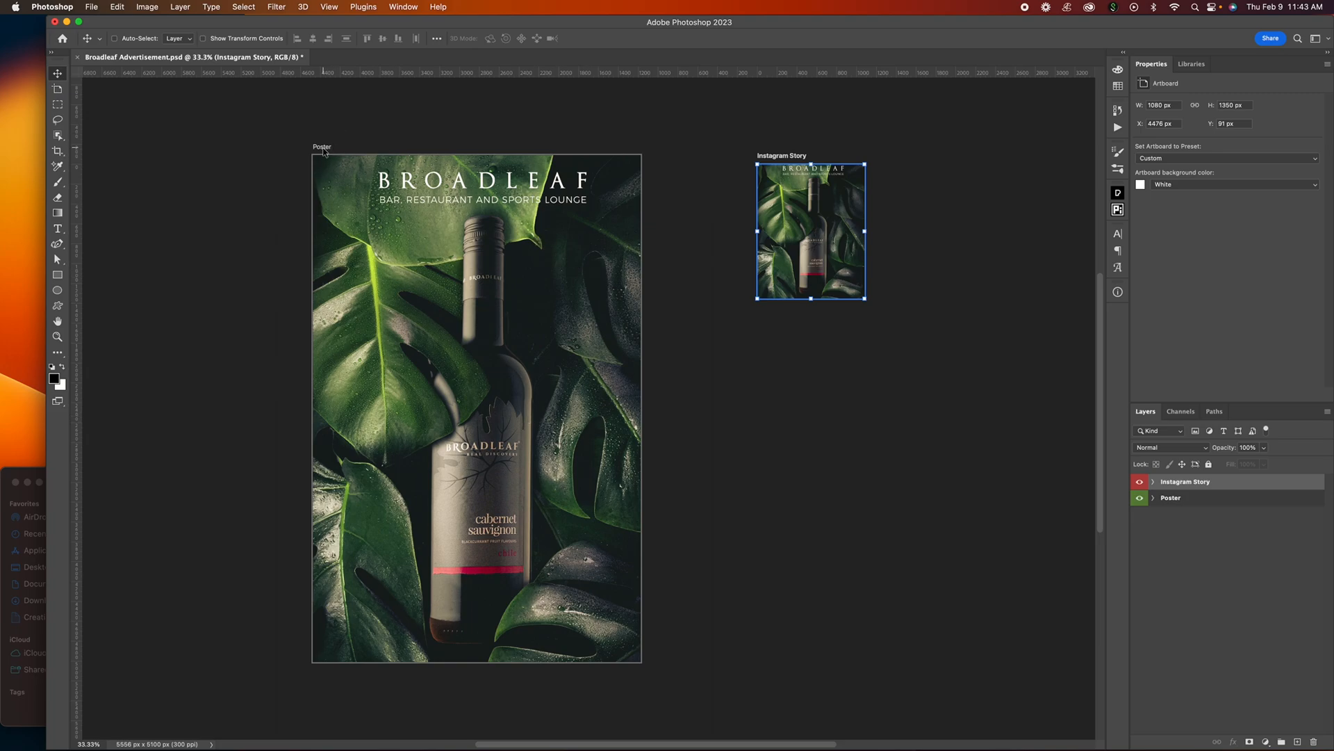
Select the Poster and Instagram Story artboards in turn with the Artboard tool to compare their dimensions
scroll(322, 147, left, 2)
scroll(371, 168, right, 5)
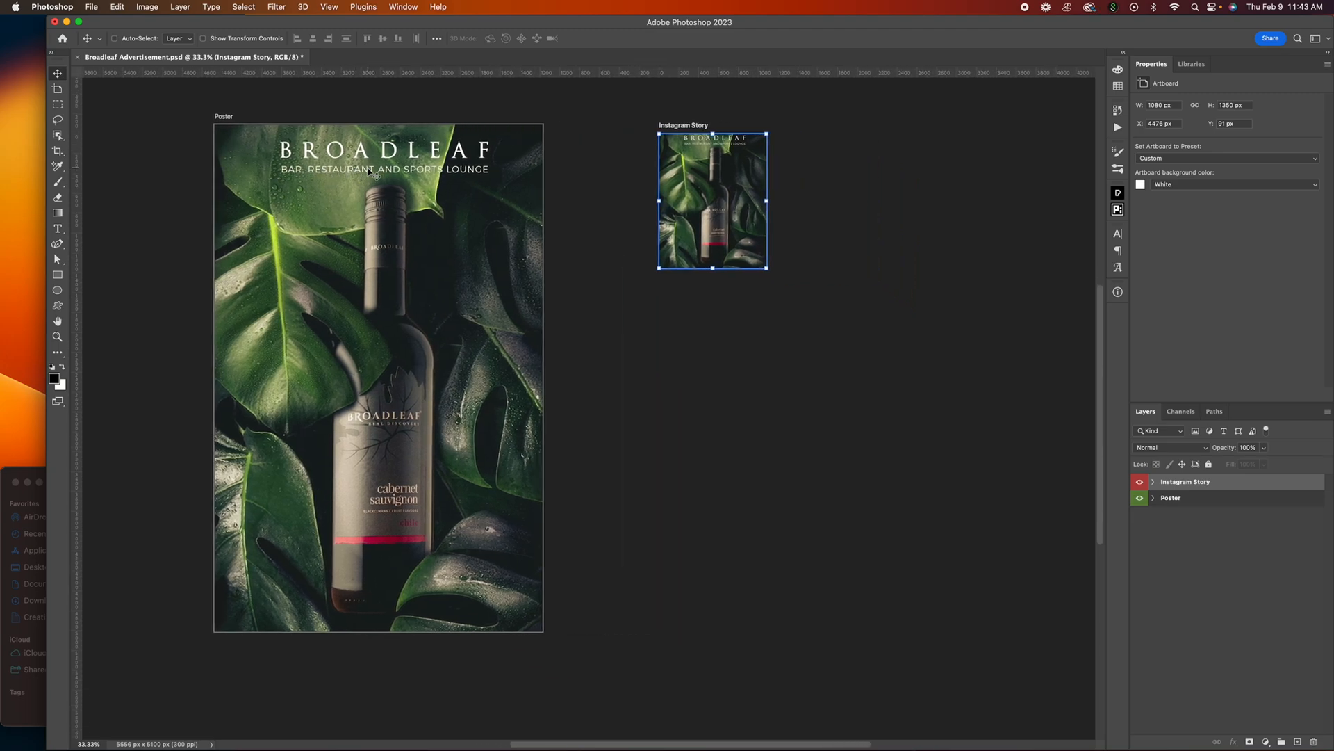
scroll(376, 176, left, 3)
scroll(303, 143, up, 1)
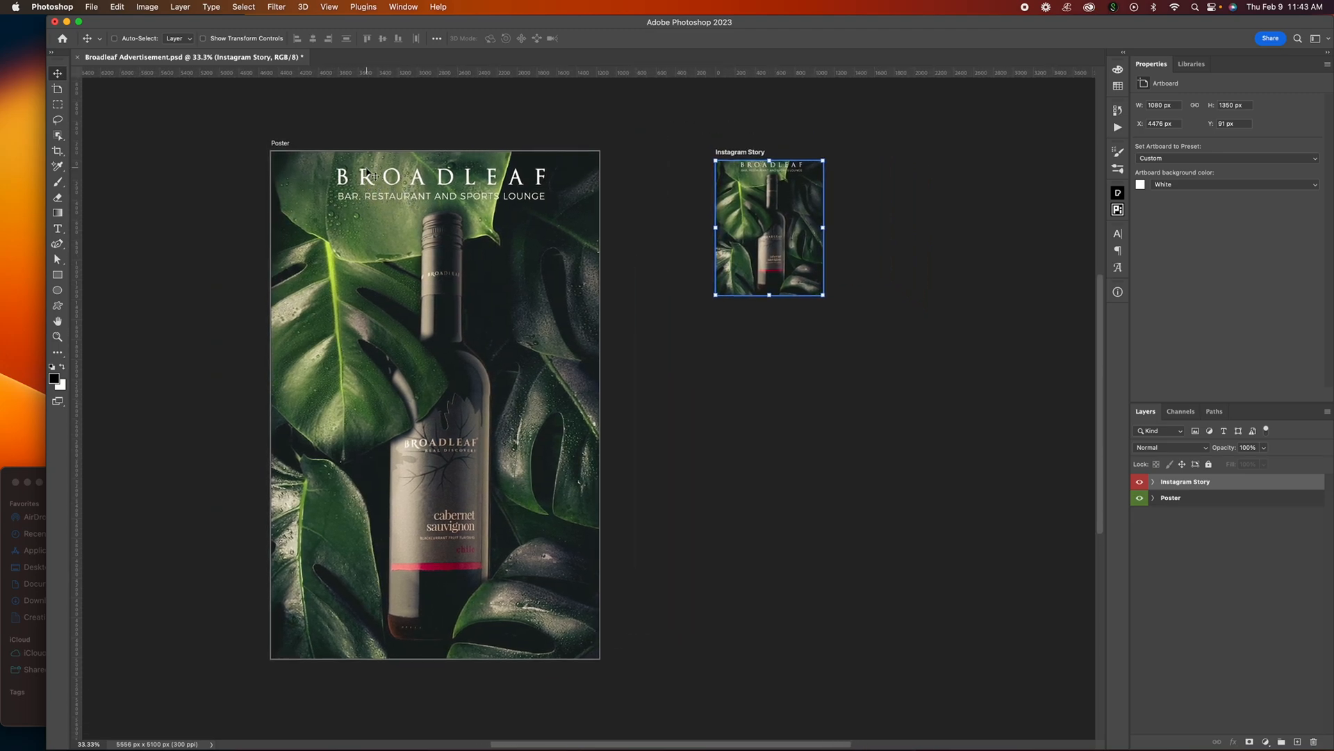
key(shift+v)
click(288, 144)
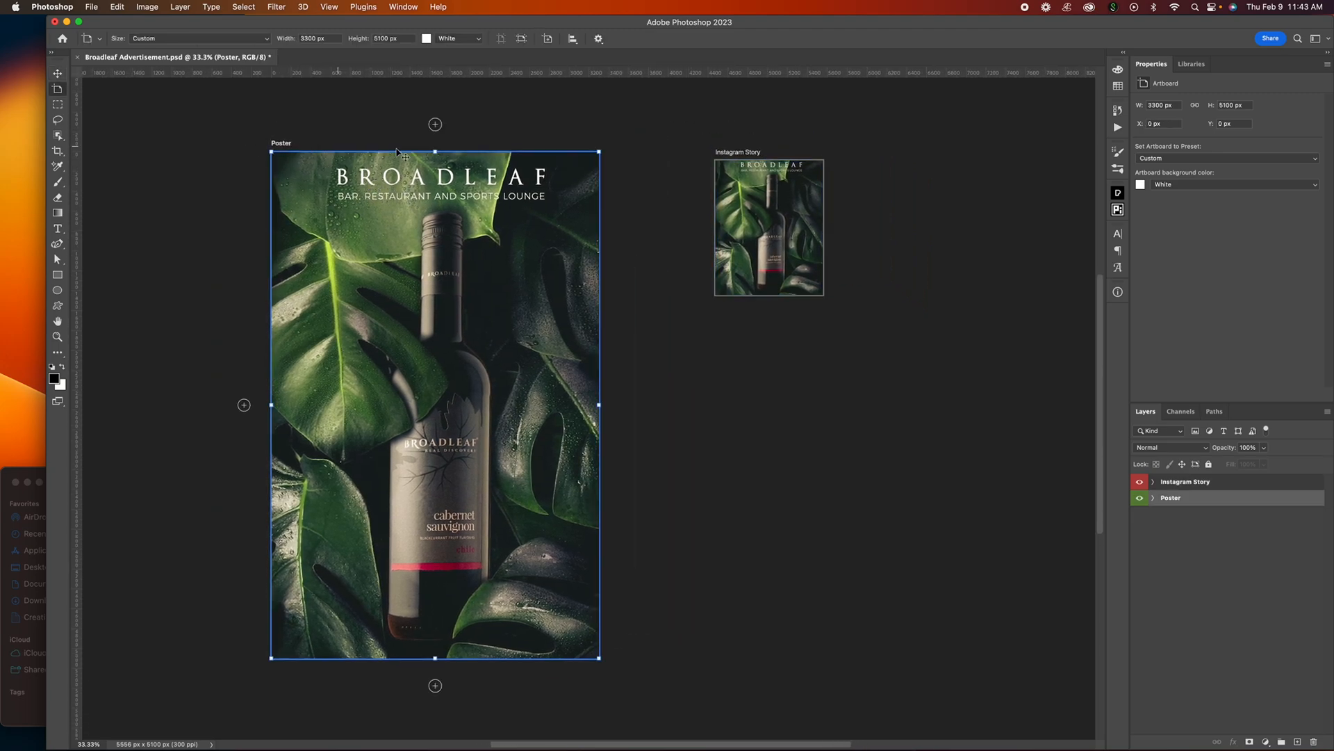
click(750, 154)
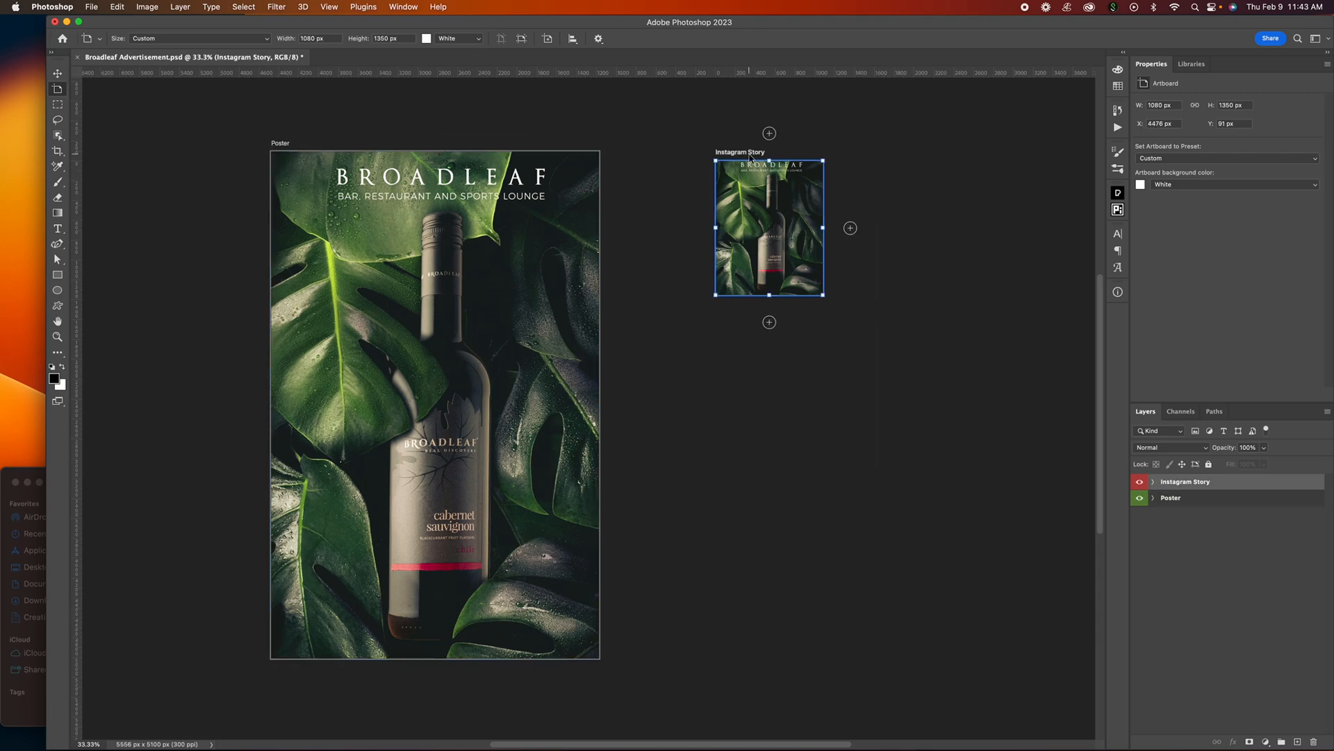
Move the Poster artboard up and left, away from the Instagram Story artboard, to about X -1384 px, Y -1177 px
click(286, 143)
key(v)
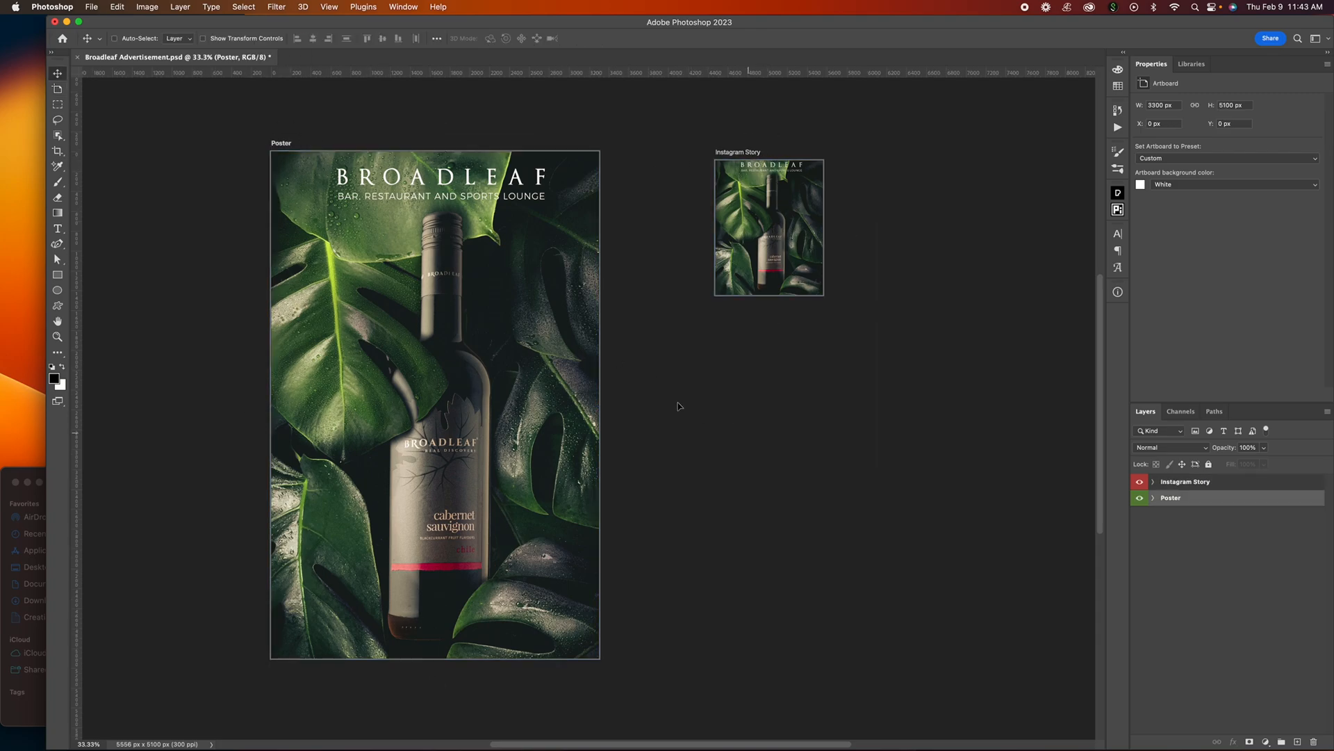
drag(679, 407, 632, 415)
key(space)
key(z)
key(space)
drag(714, 408, 666, 397)
key(v)
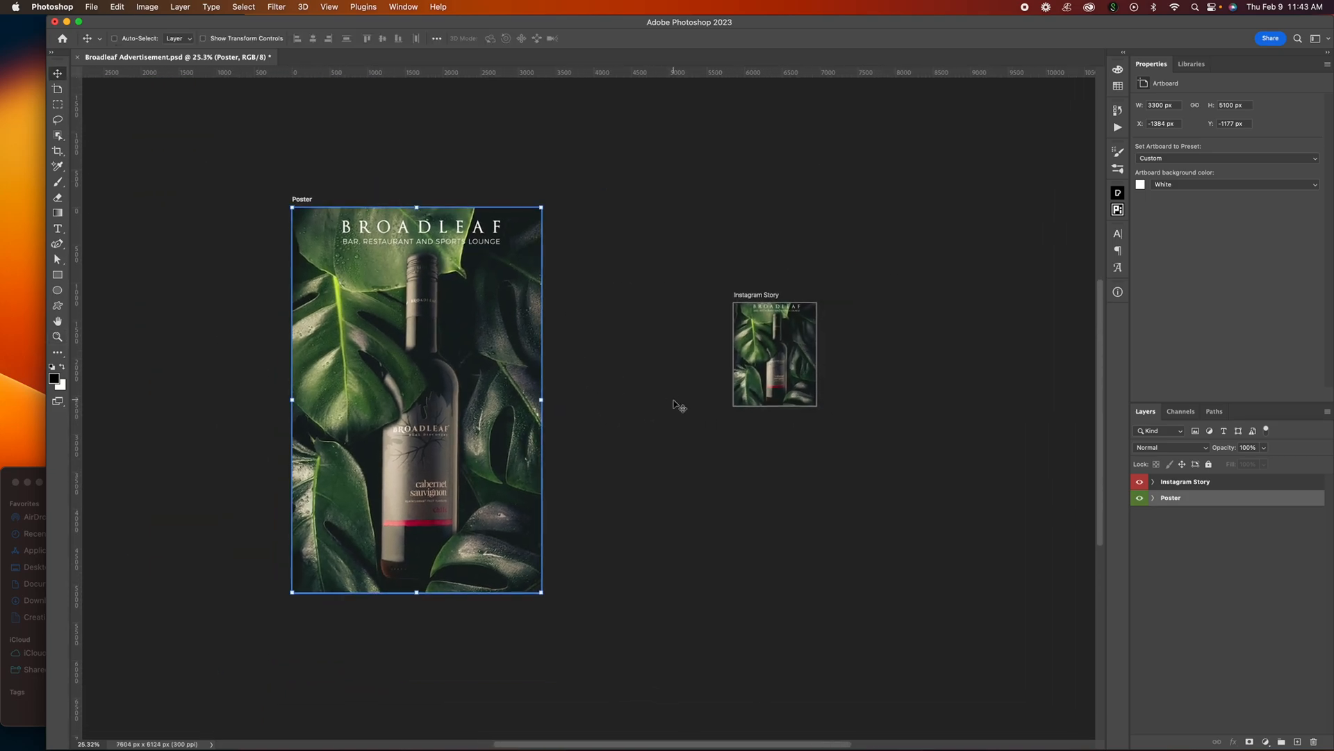
Check the layers and OG group inside the Instagram Story artboard, and move the artboard closer to the Poster, to about X 3618 px, Y -45 px
click(769, 298)
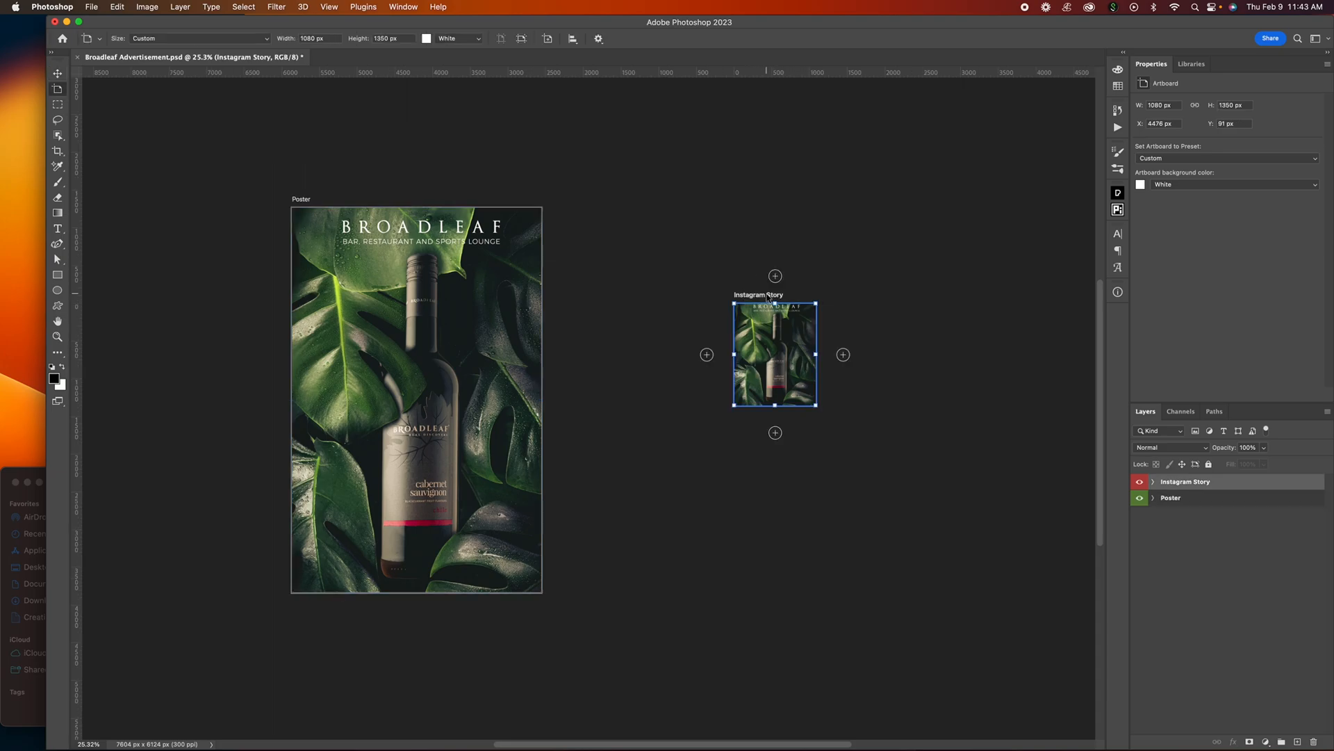
click(1154, 482)
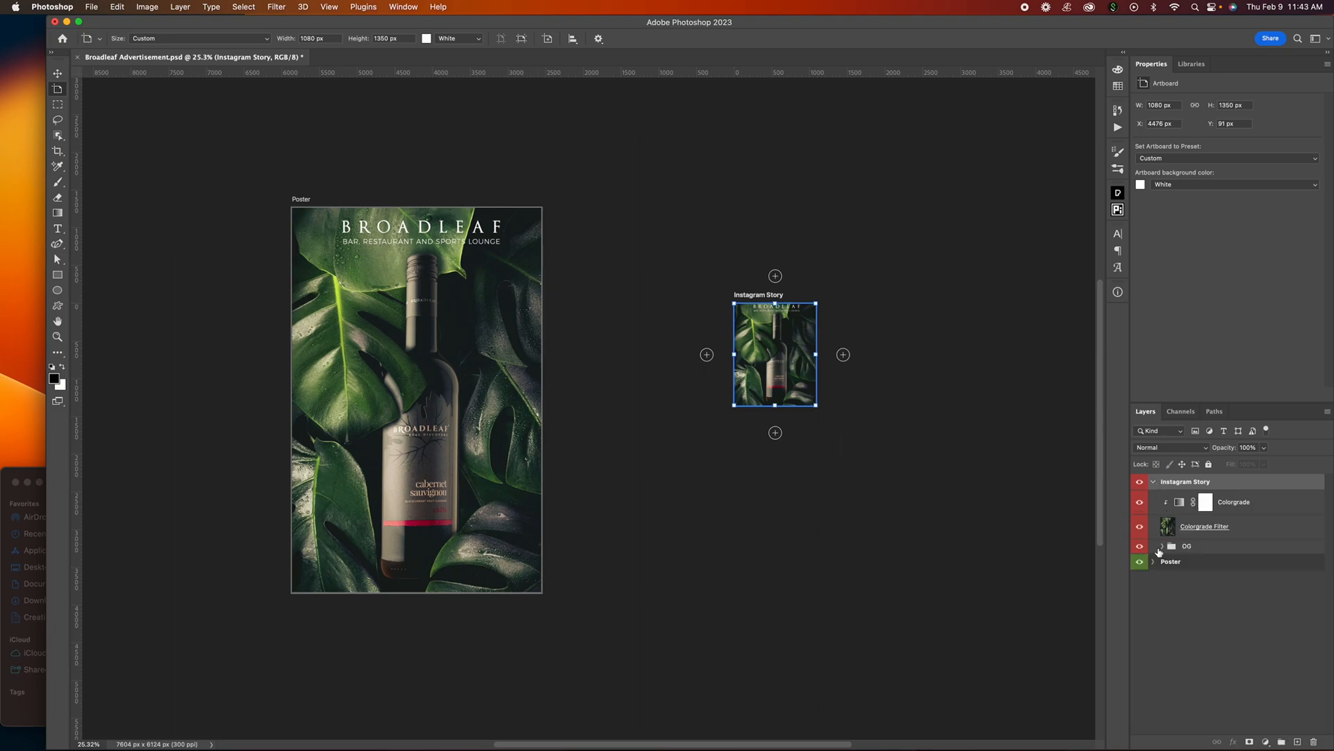
click(1163, 546)
click(1164, 547)
click(1154, 481)
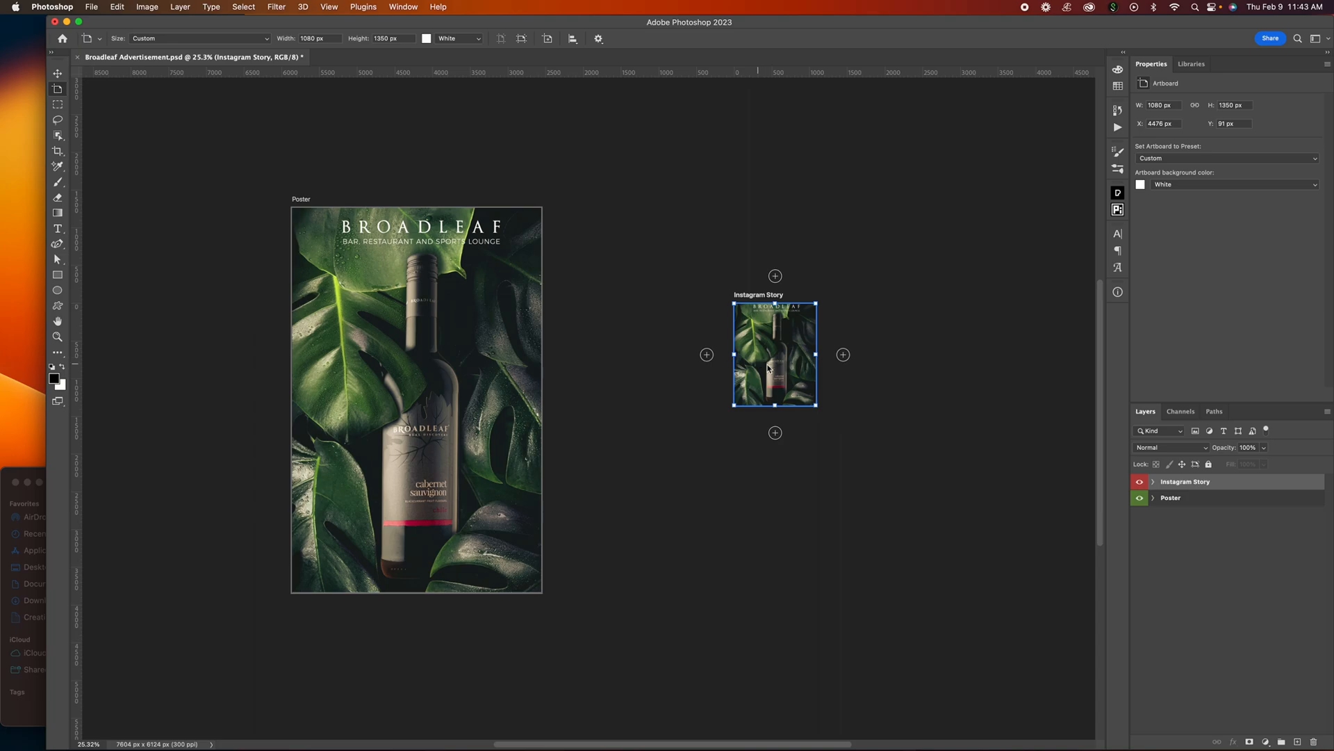
key(v)
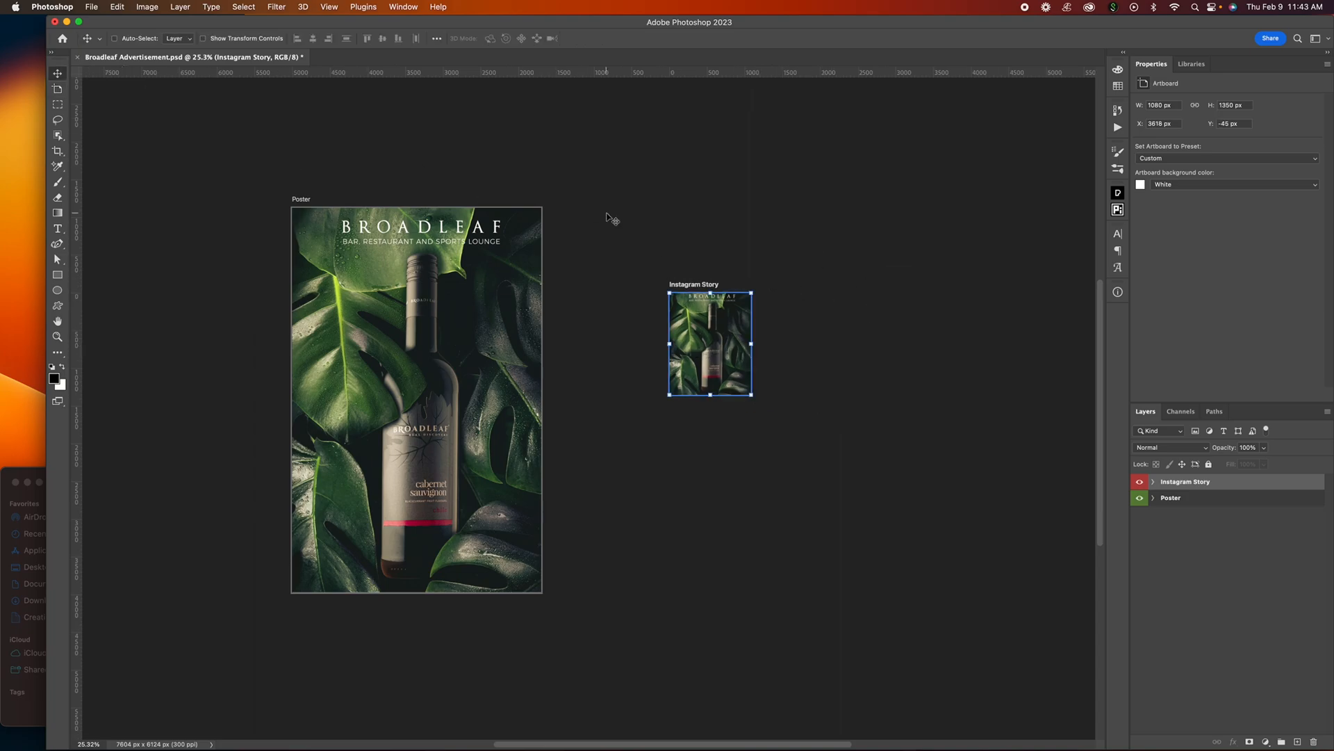
key(shift+v)
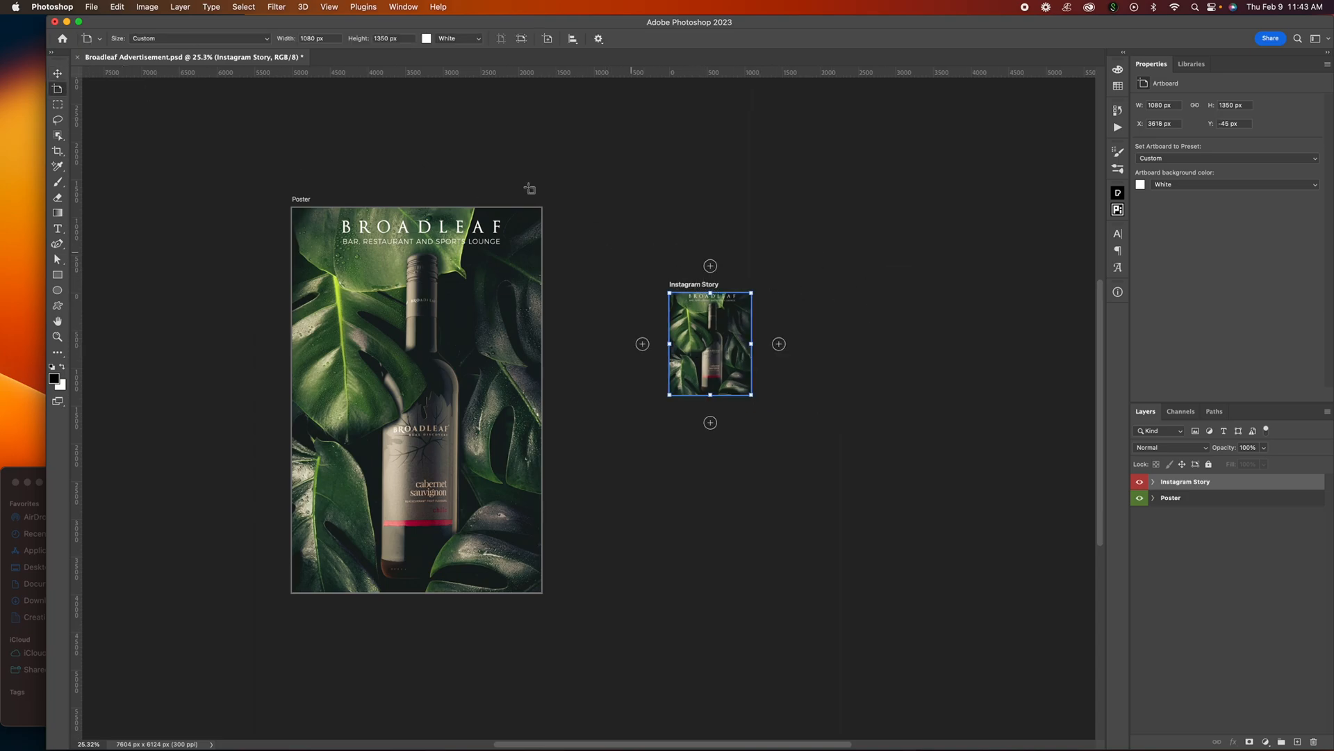
Start an Artboards to Files export for the Instagram Story artboard with JPEG as the file type
click(90, 7)
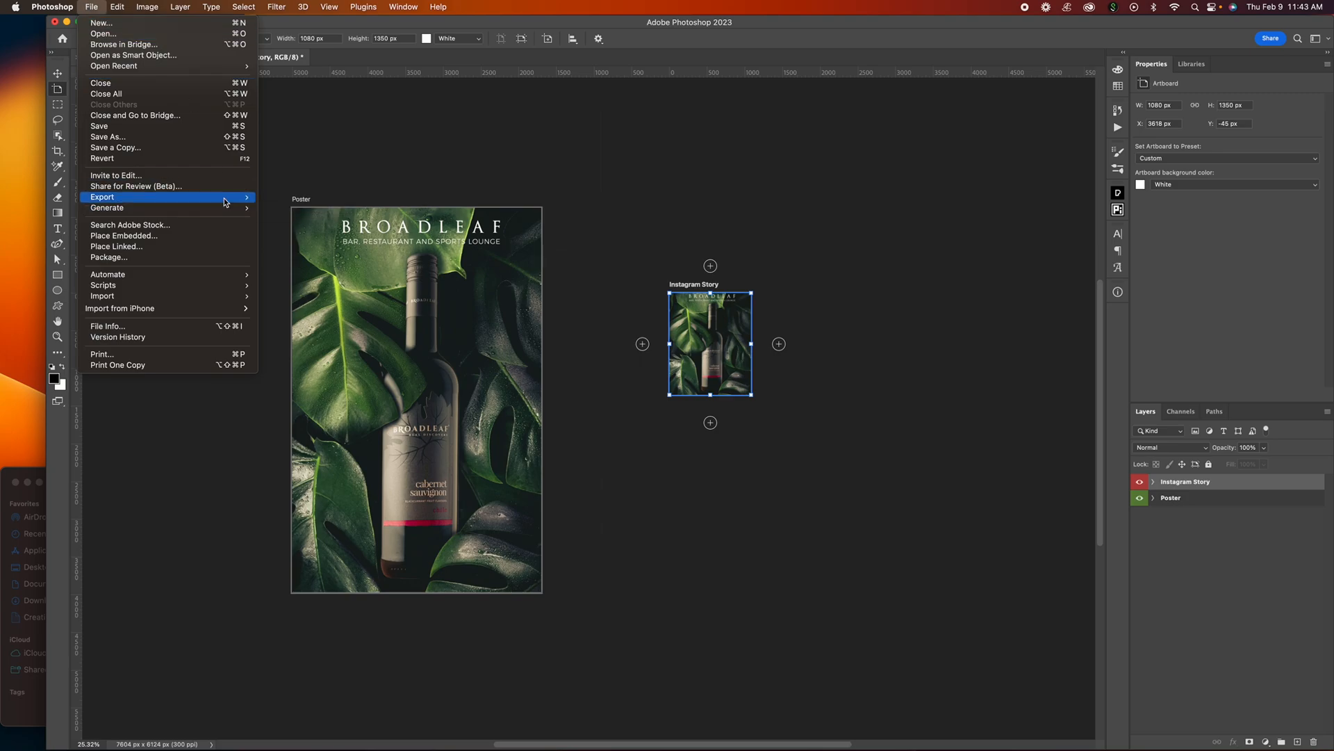
mouse_move(226, 202)
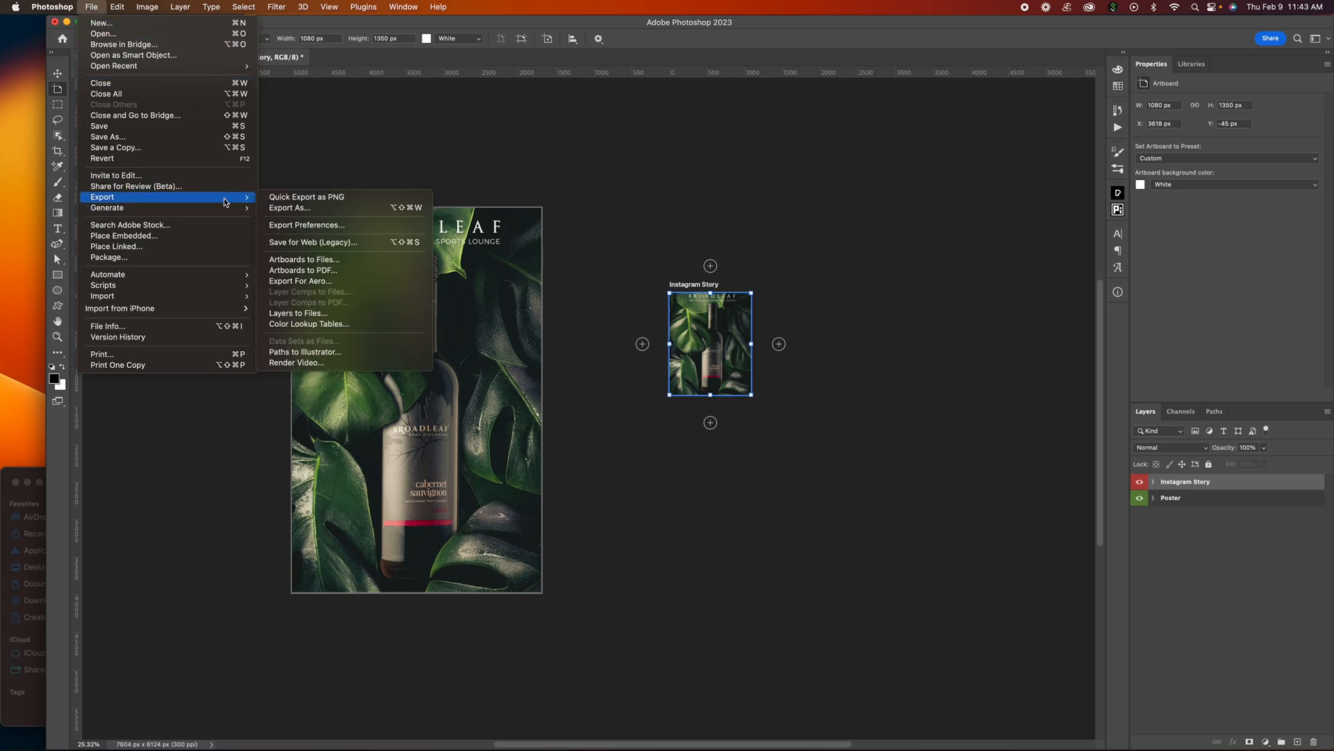
click(330, 261)
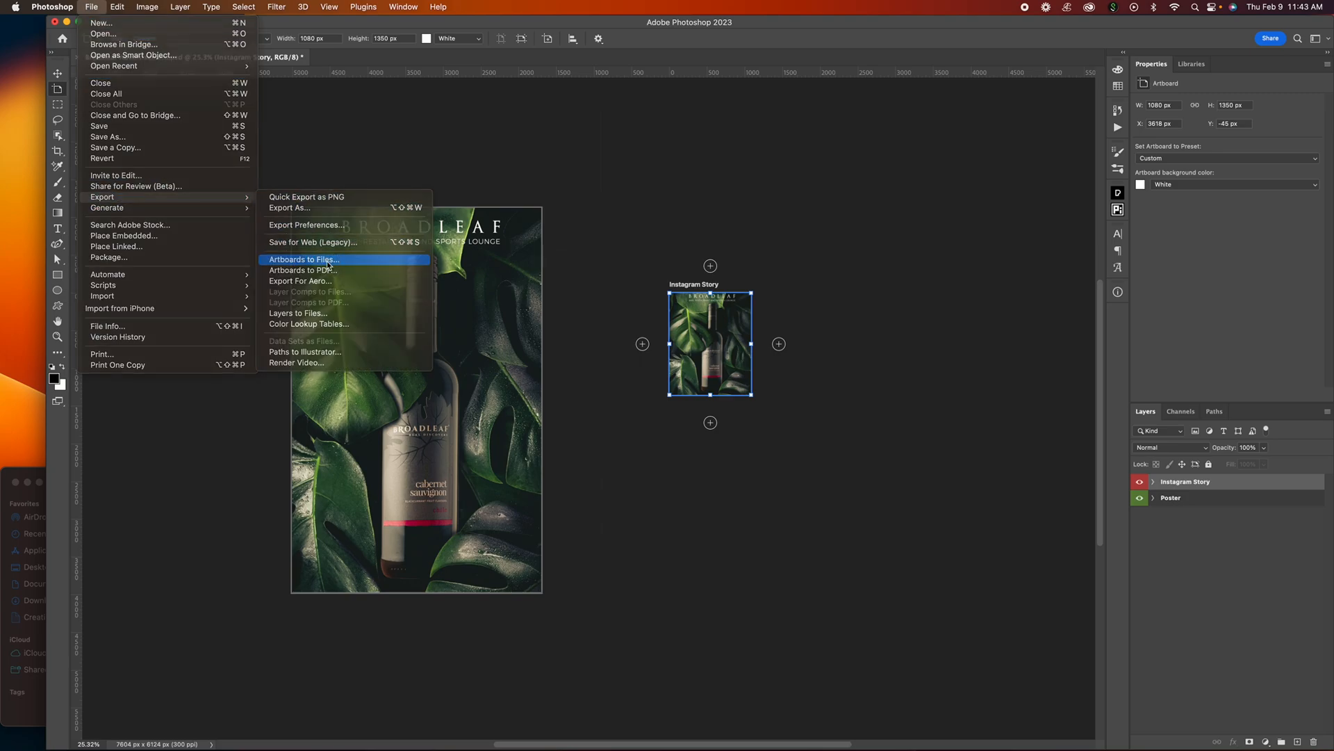
click(644, 358)
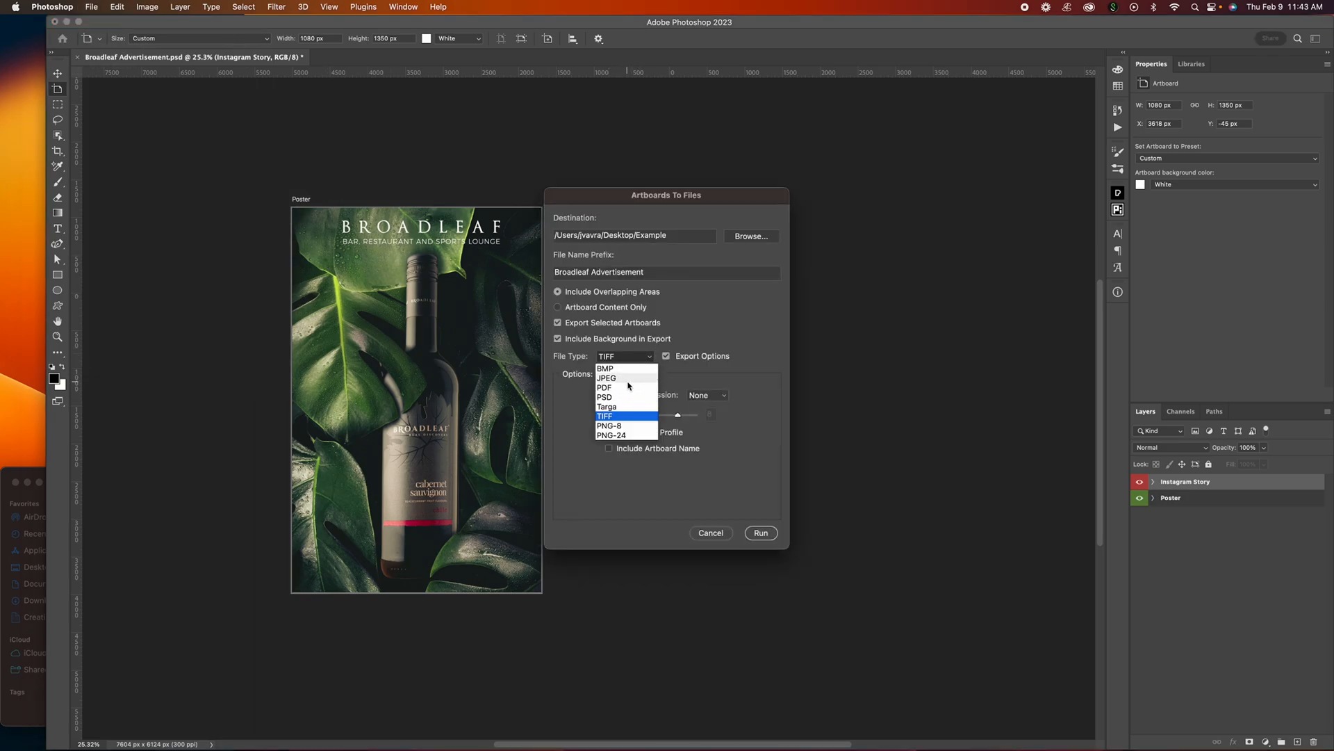
click(621, 378)
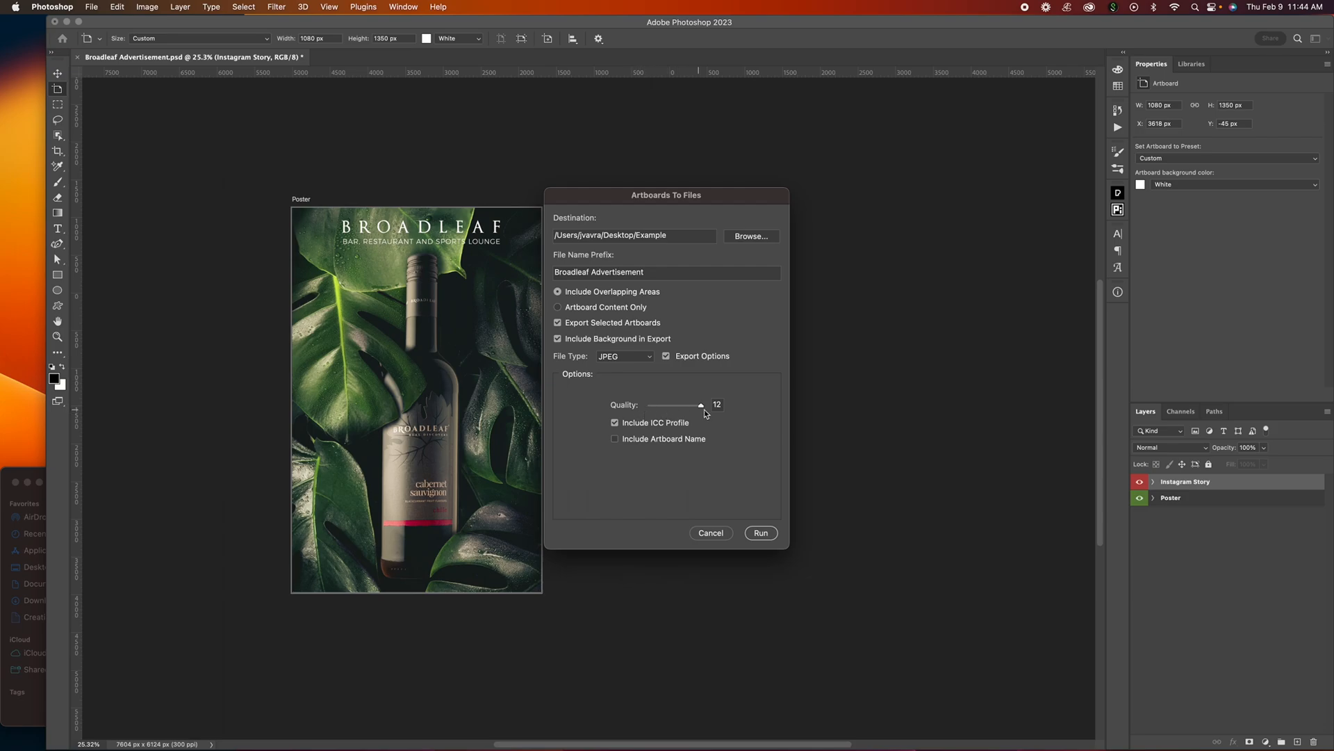
Set the file name prefix to "Broadleaf Advertisement Instagram Story" and run the artboard export
click(650, 273)
text(Instagraph )
text(Sto)
key(BackSpace)
key(BackSpace)
key(BackSpace)
key(BackSpace)
key(BackSpace)
key(BackSpace)
text(m Story)
click(760, 533)
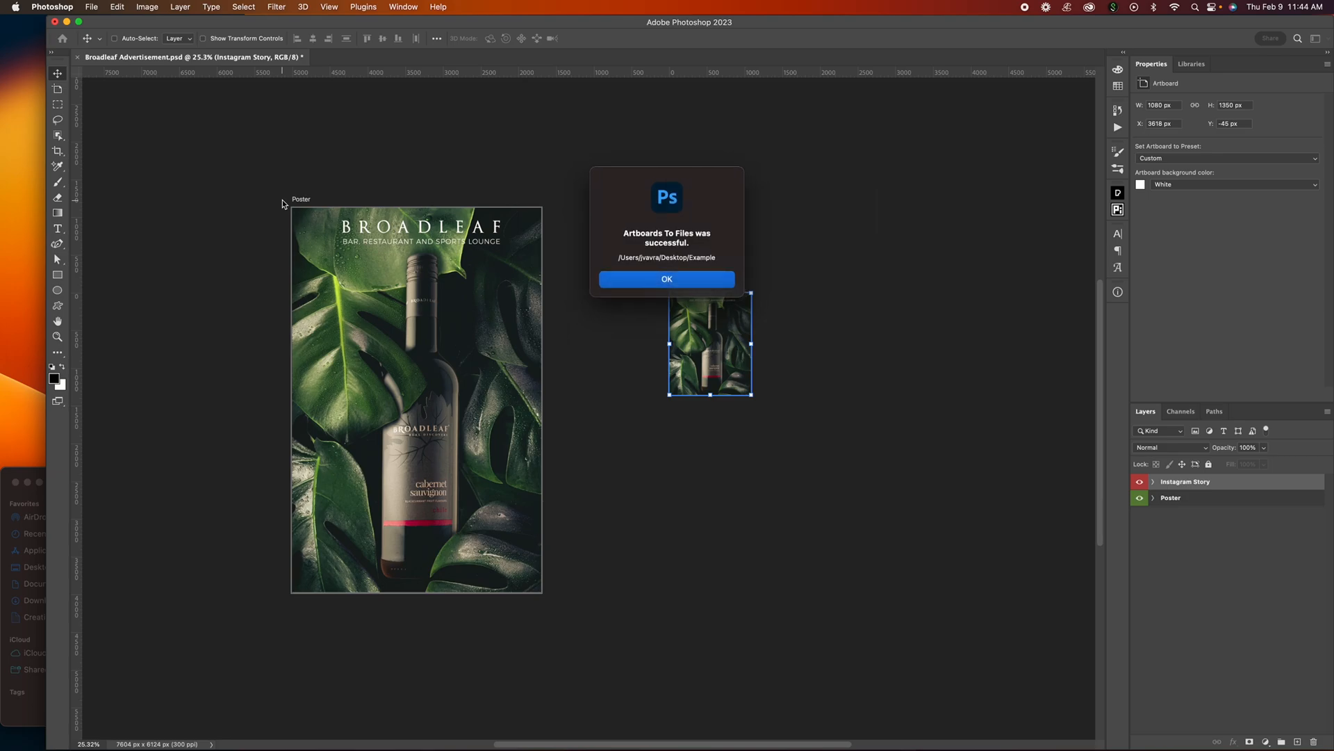
click(671, 279)
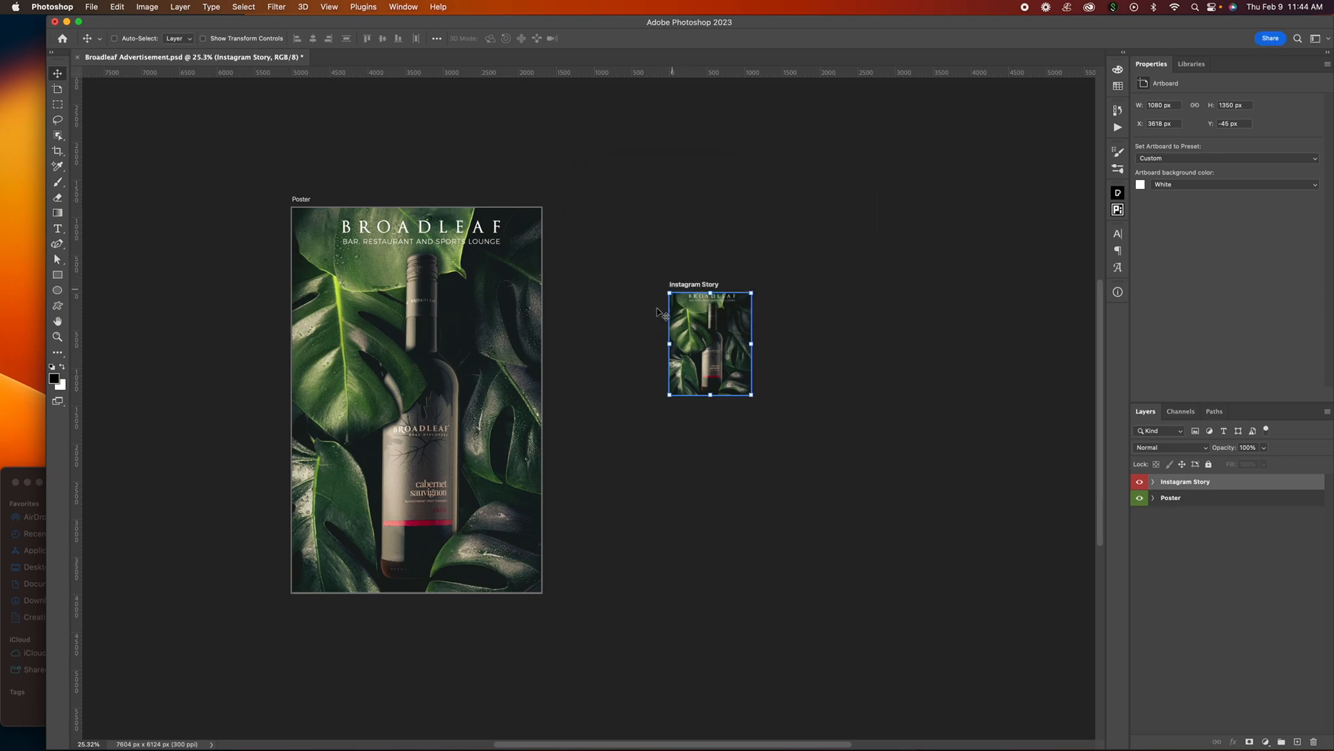
Switch to Finder and preview the exported Instagram Story JPEG in the Example folder
click(31, 478)
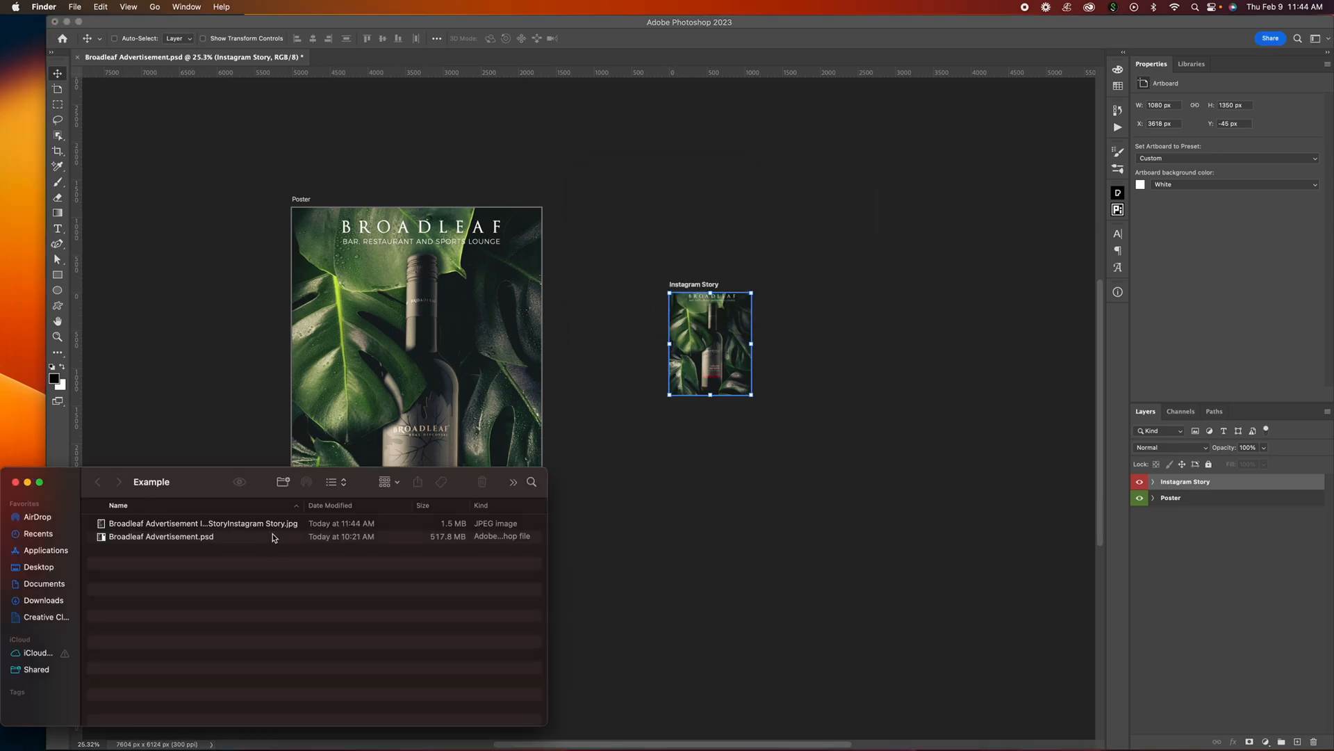
click(250, 528)
click(209, 540)
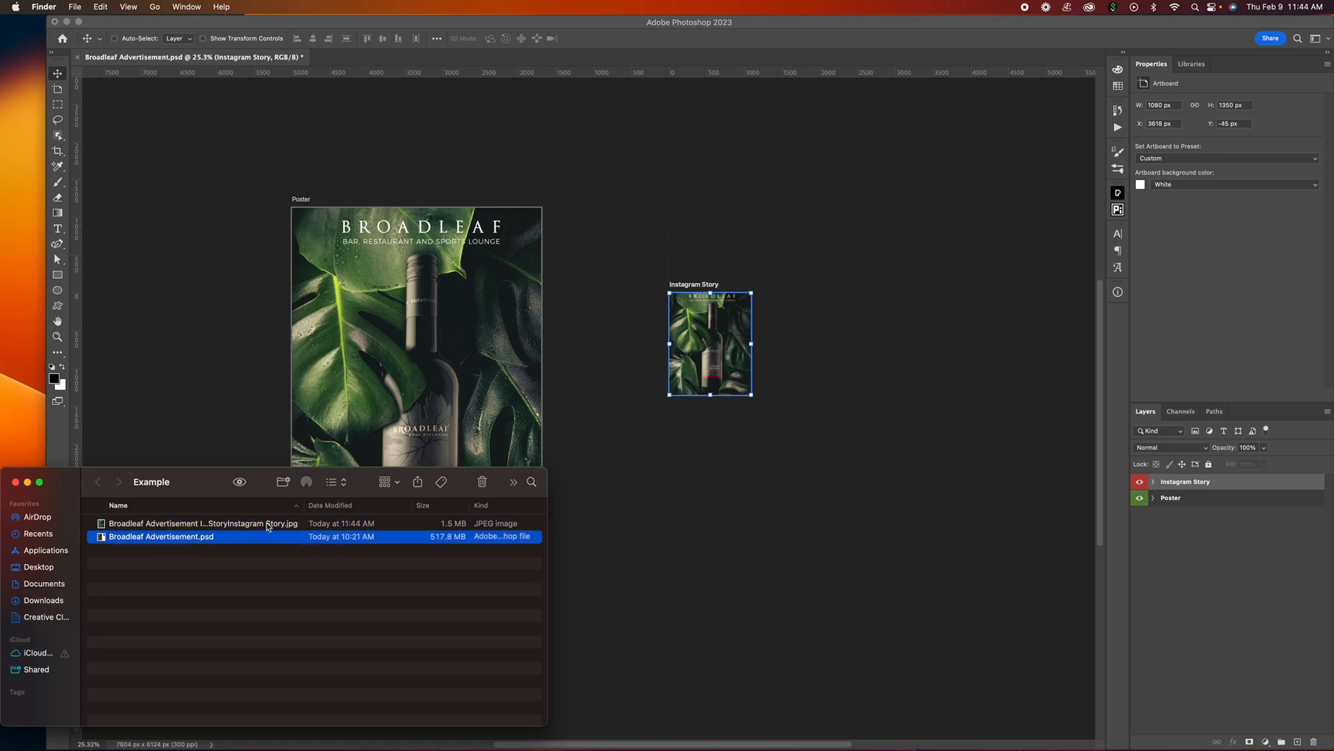
click(269, 526)
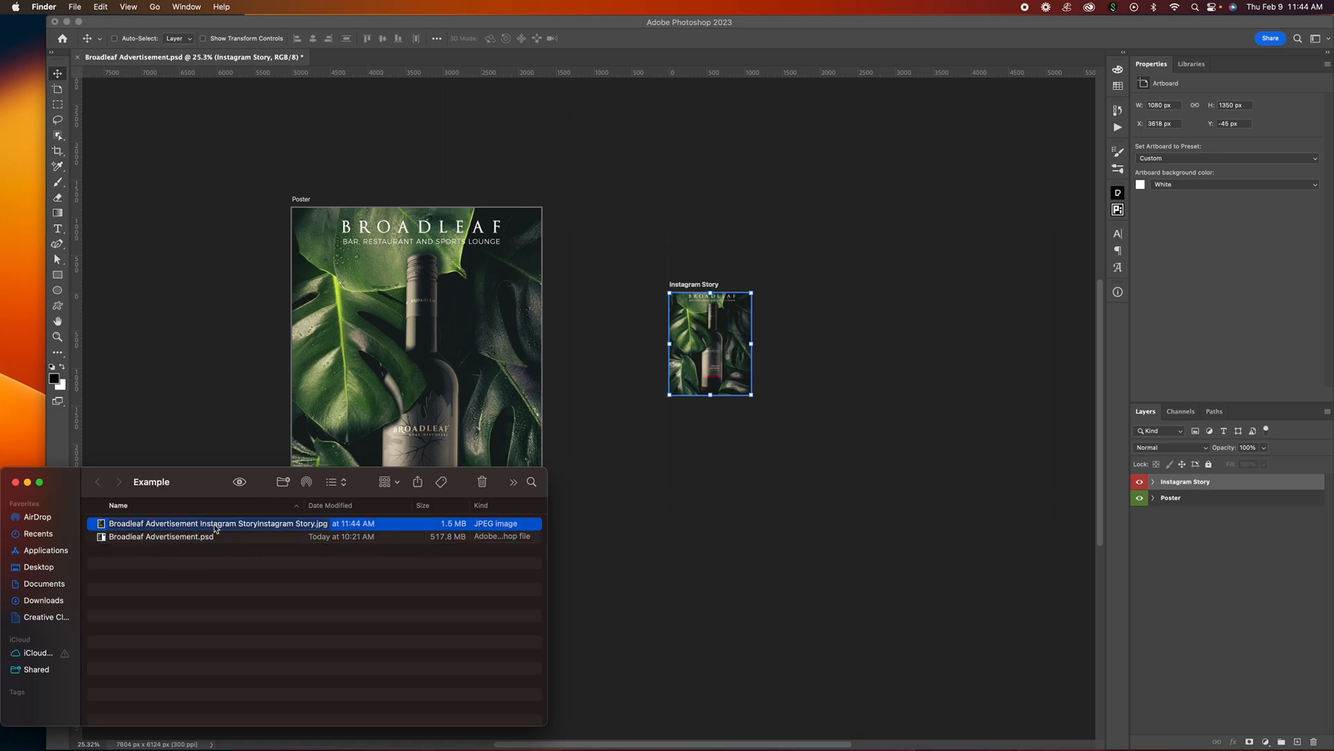
click(239, 481)
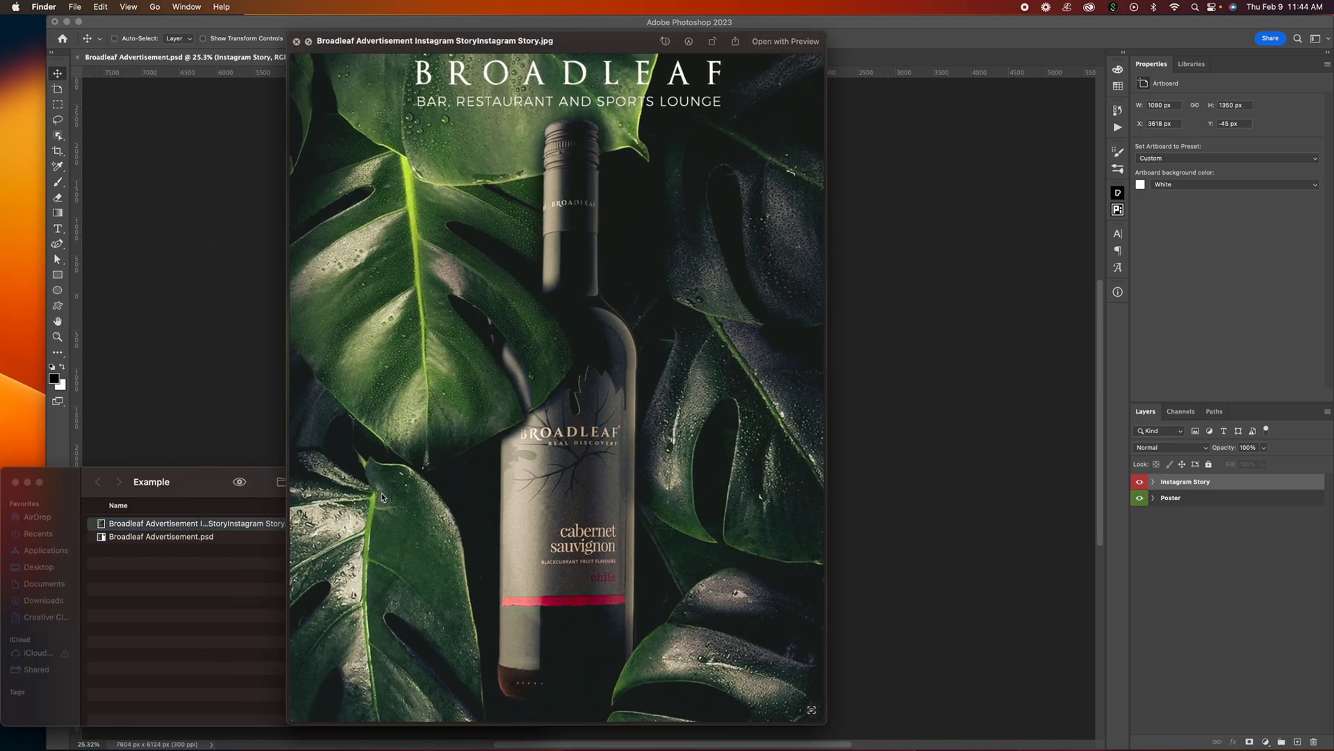
key(space)
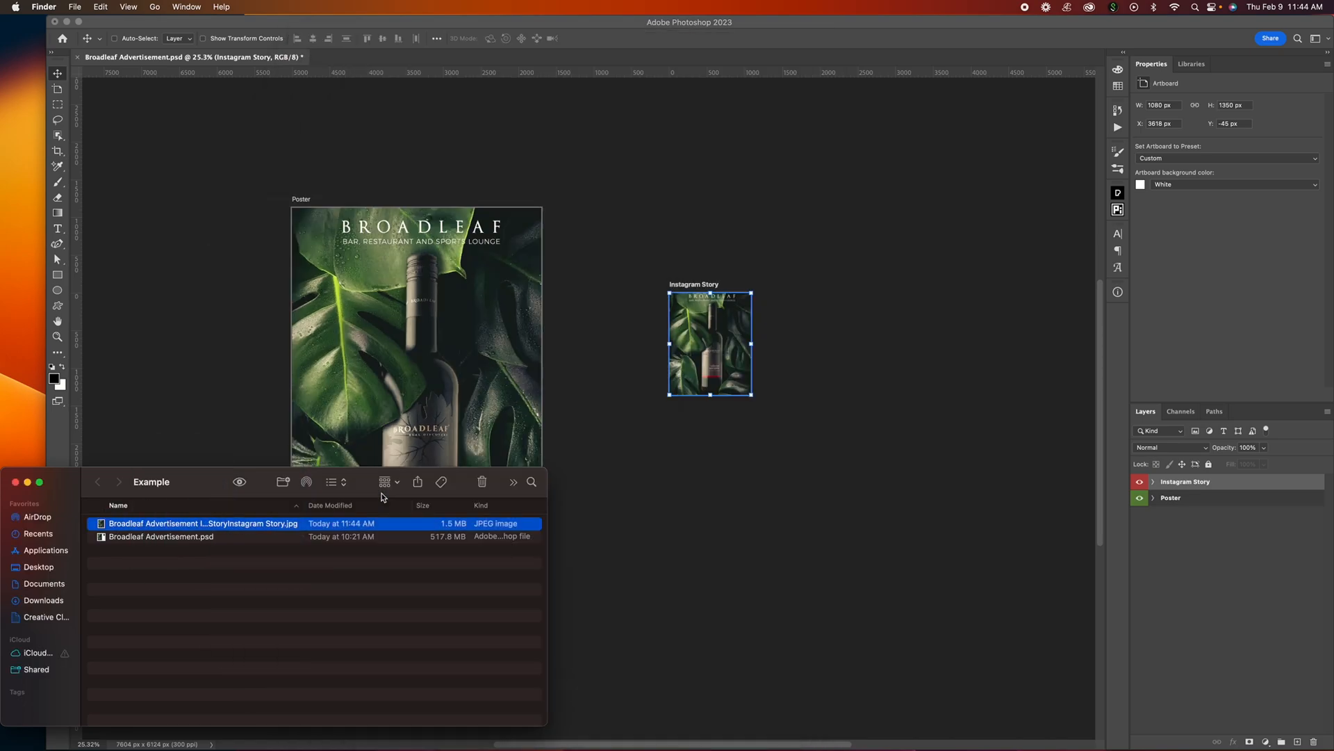
click(229, 565)
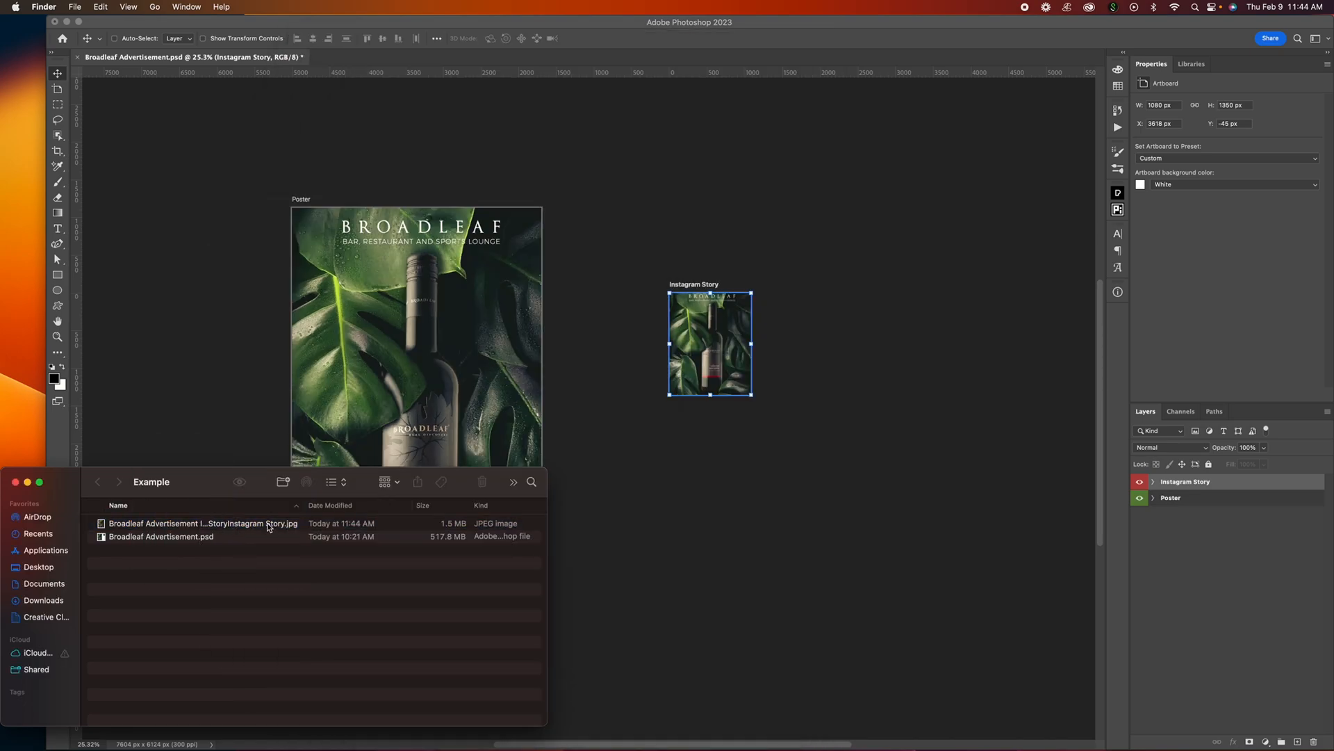
Try to export the selected Poster artboard with Artboards to Files as a TIFF
click(301, 205)
click(301, 205)
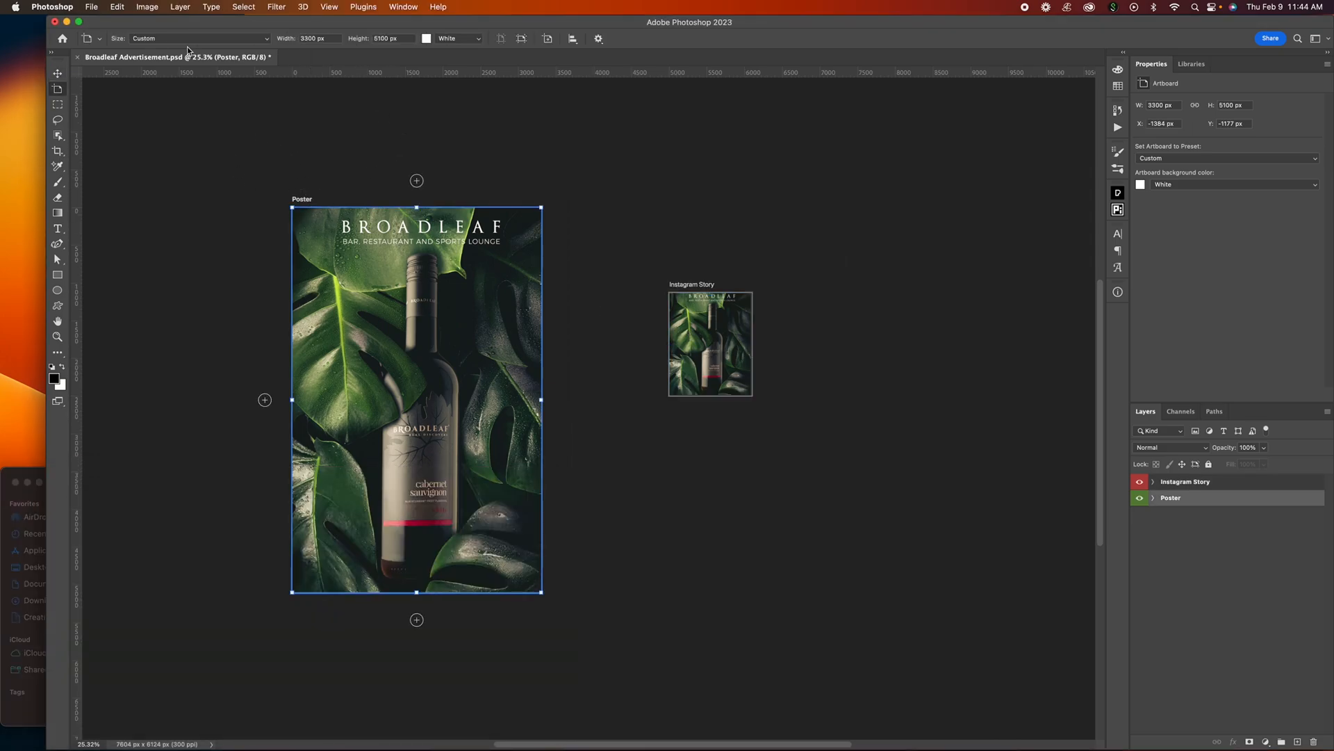
click(91, 7)
mouse_move(144, 199)
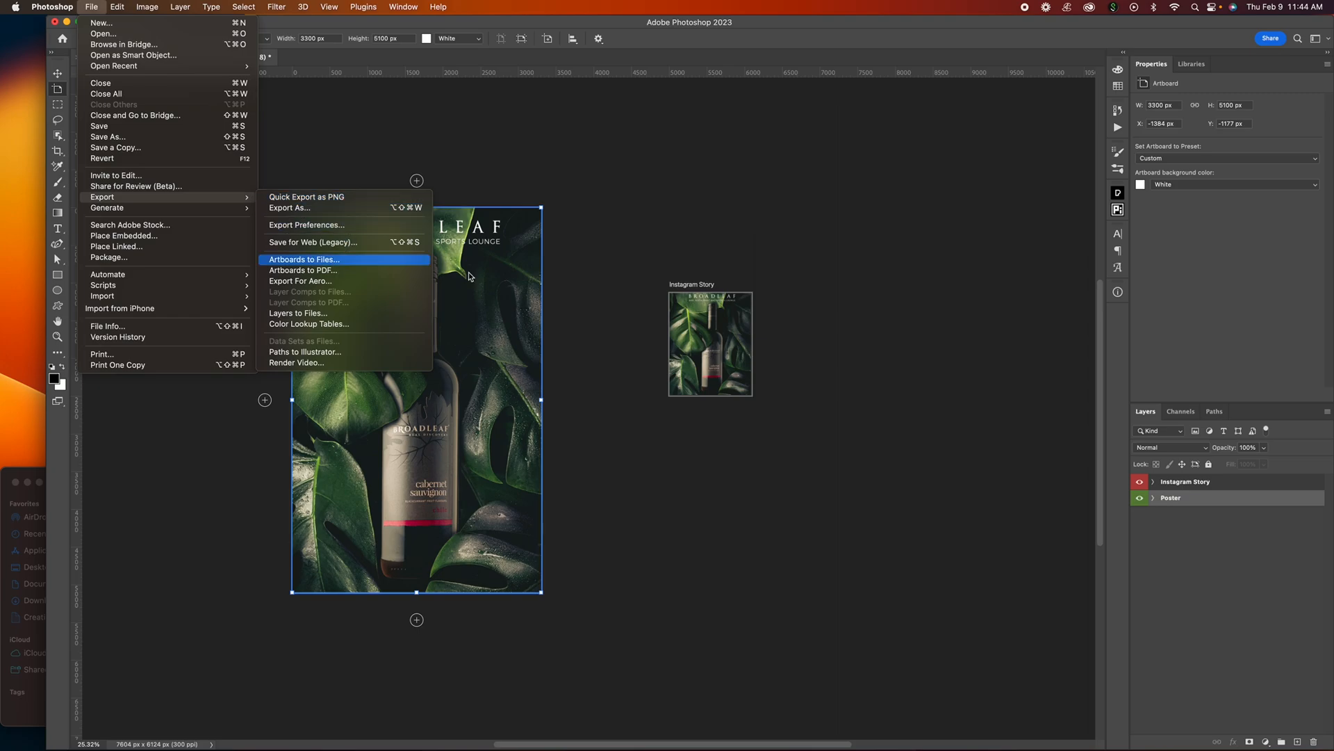
key(Return)
click(636, 356)
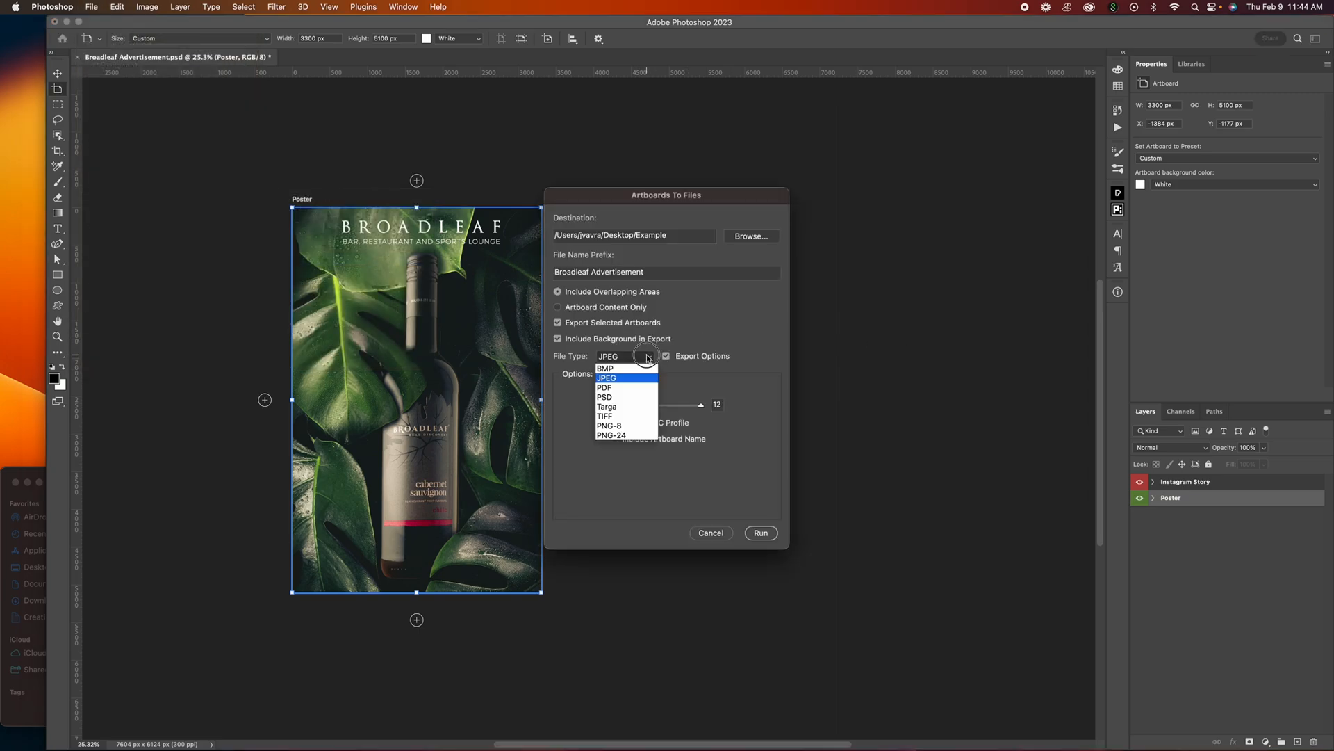
click(628, 415)
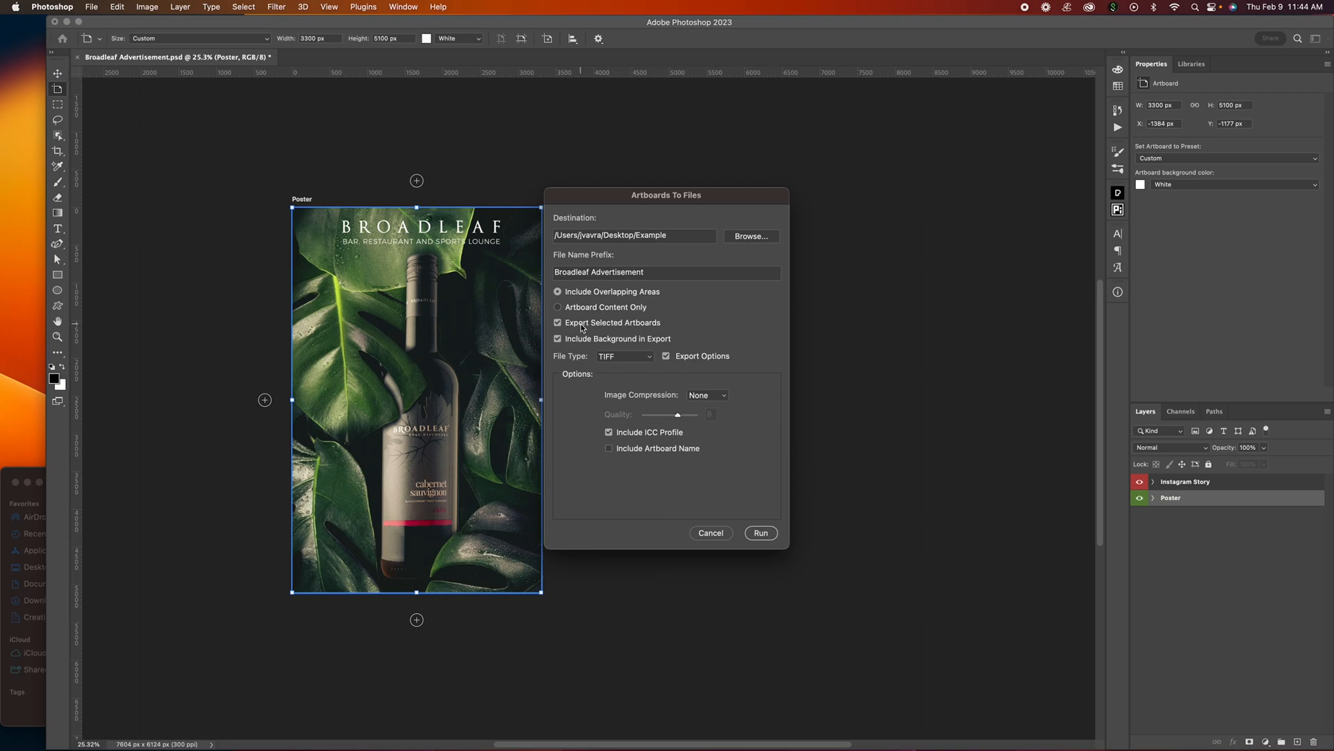
click(761, 532)
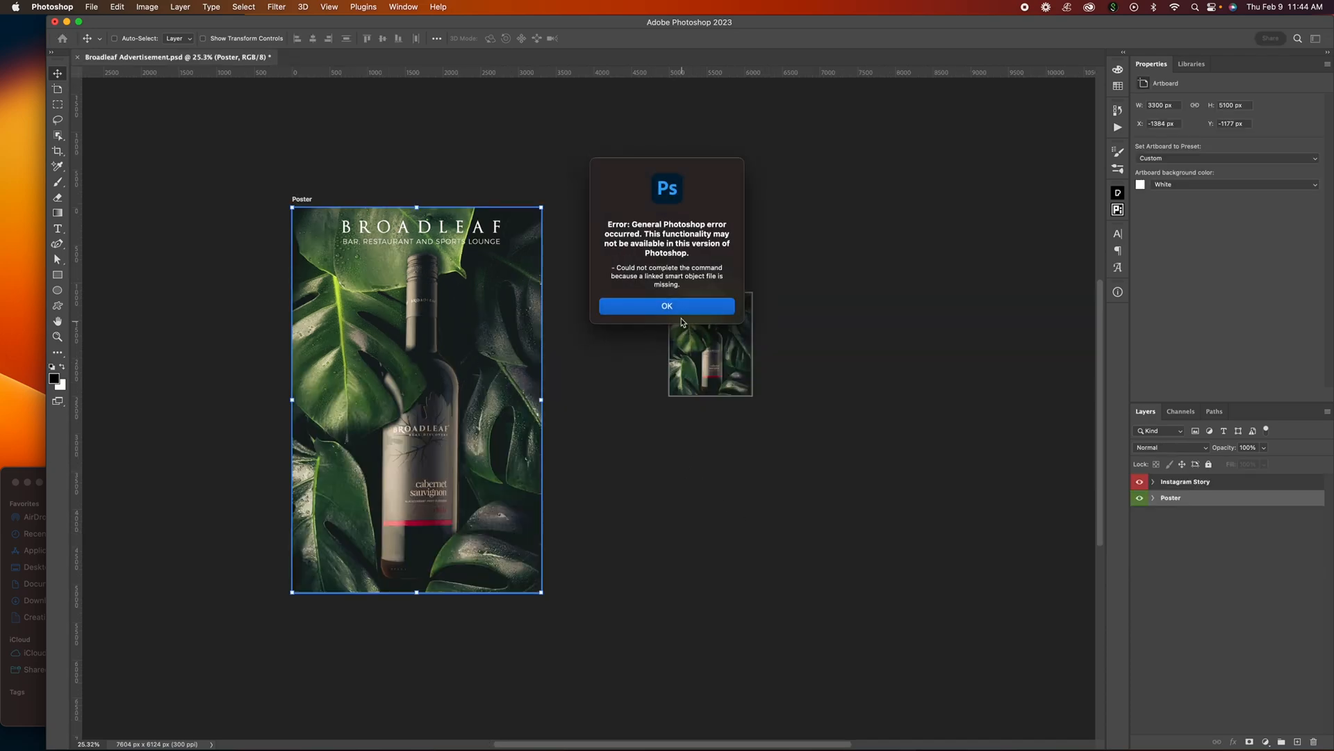
click(684, 309)
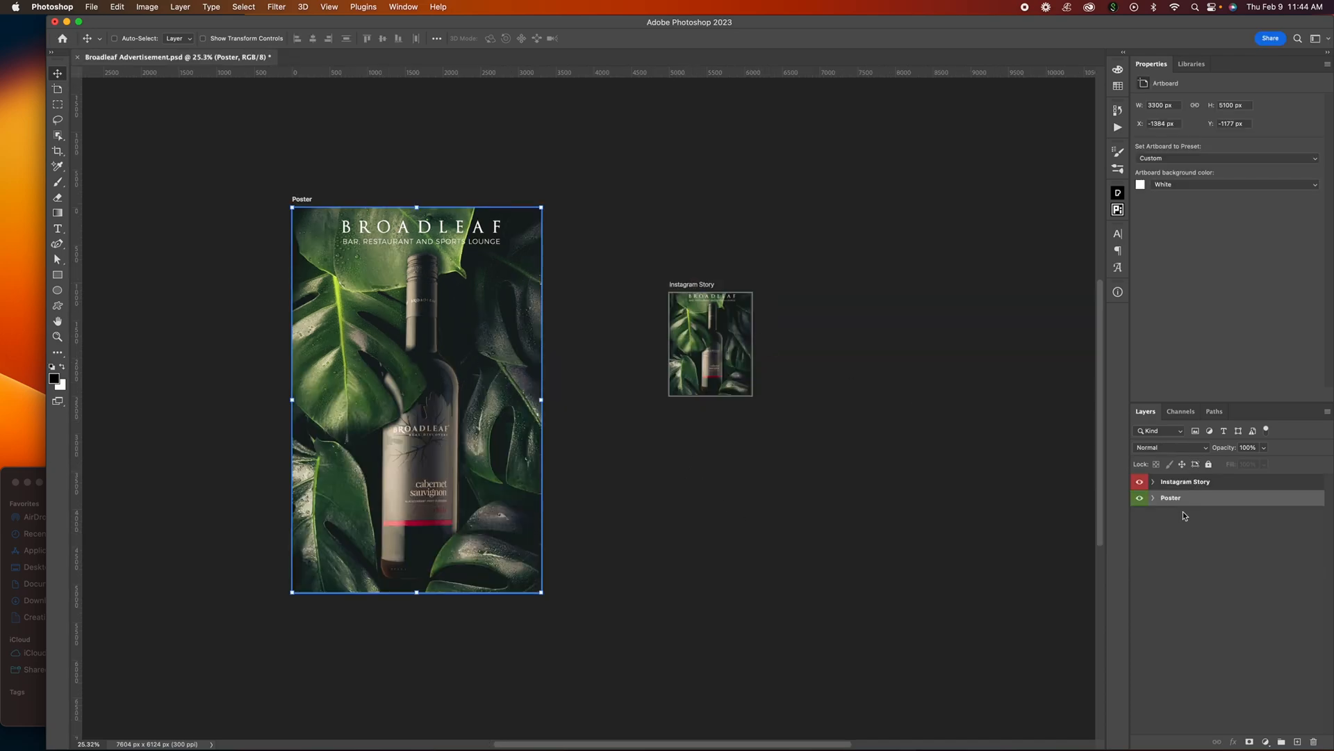
Hide the Colorgrade adjustment layer and the Colrgrade filter layer inside the Poster artboard
click(1153, 497)
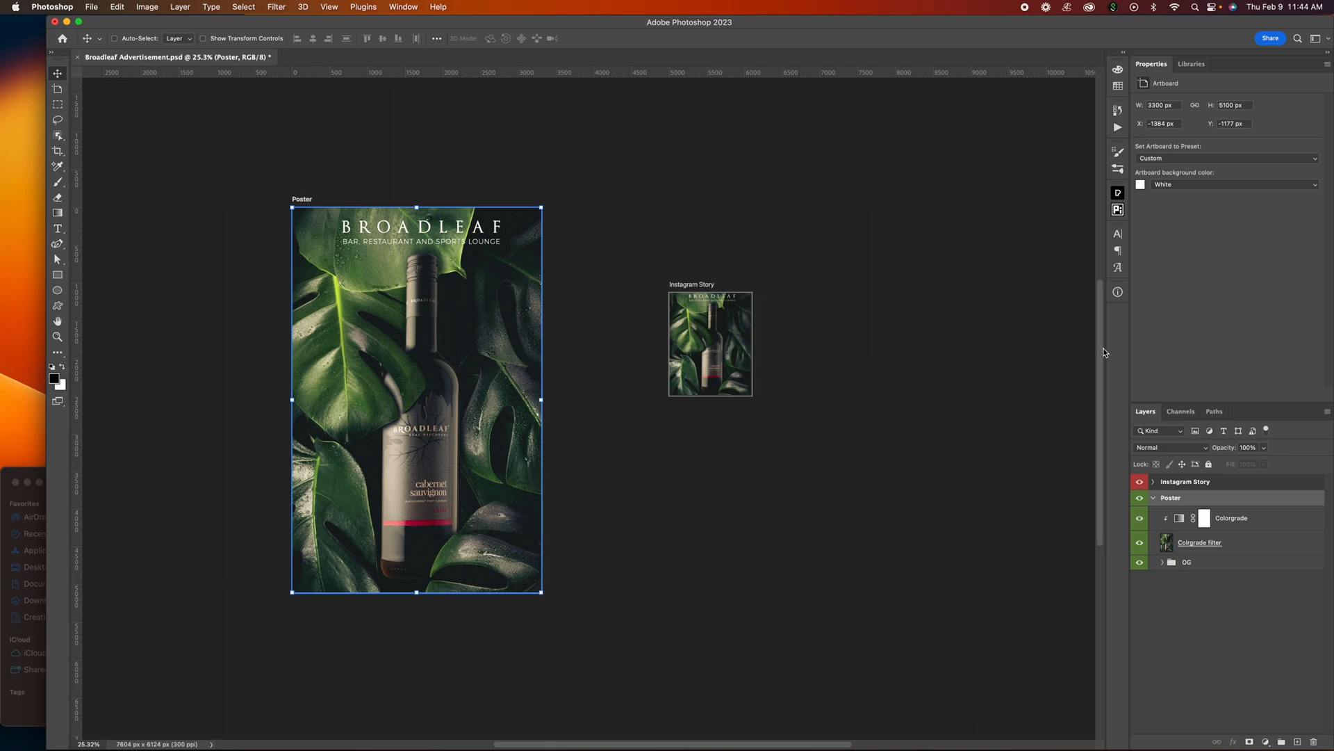
mouse_move(1106, 352)
mouse_down()
mouse_move(936, 341)
mouse_move(1094, 340)
mouse_up()
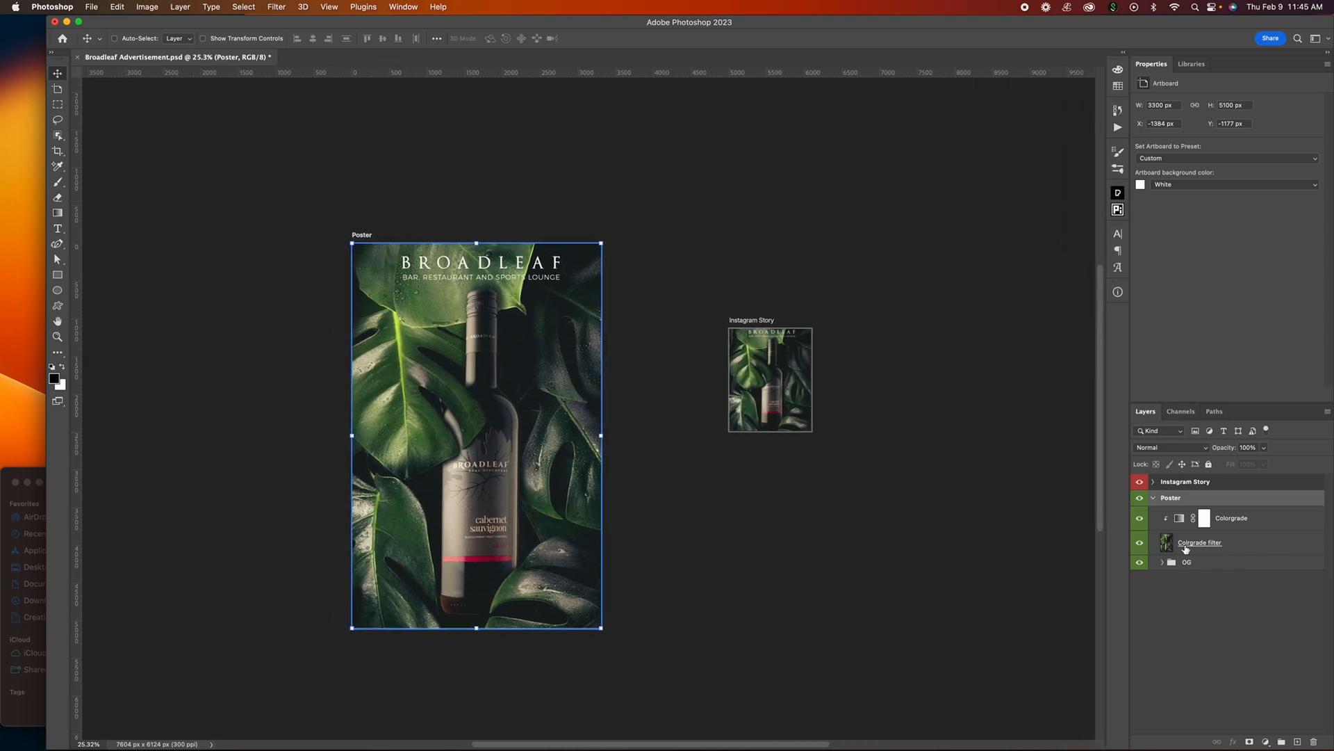
drag(1140, 518, 1140, 542)
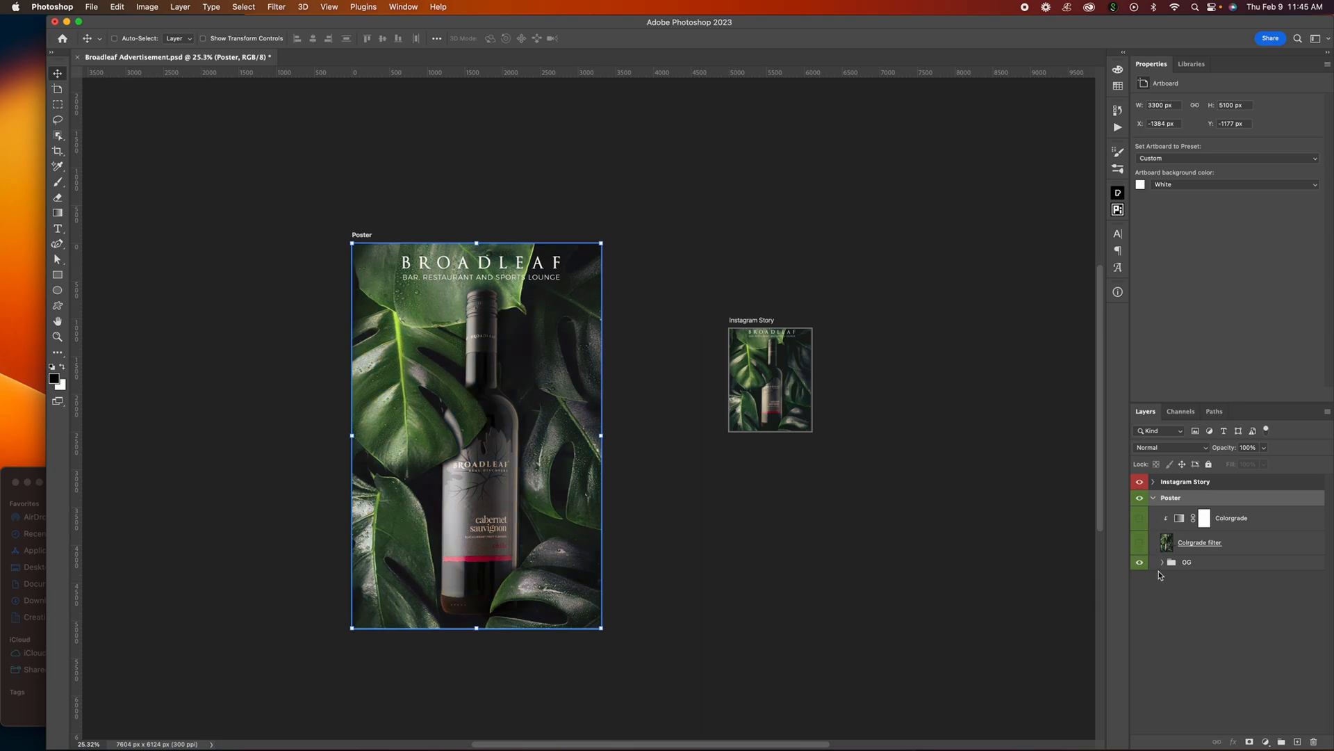
Rasterize the Leaves forground, Leaf graphic and Leaves background smart object layers in the Poster's OG group
click(1163, 563)
scroll(1174, 549, down, 2)
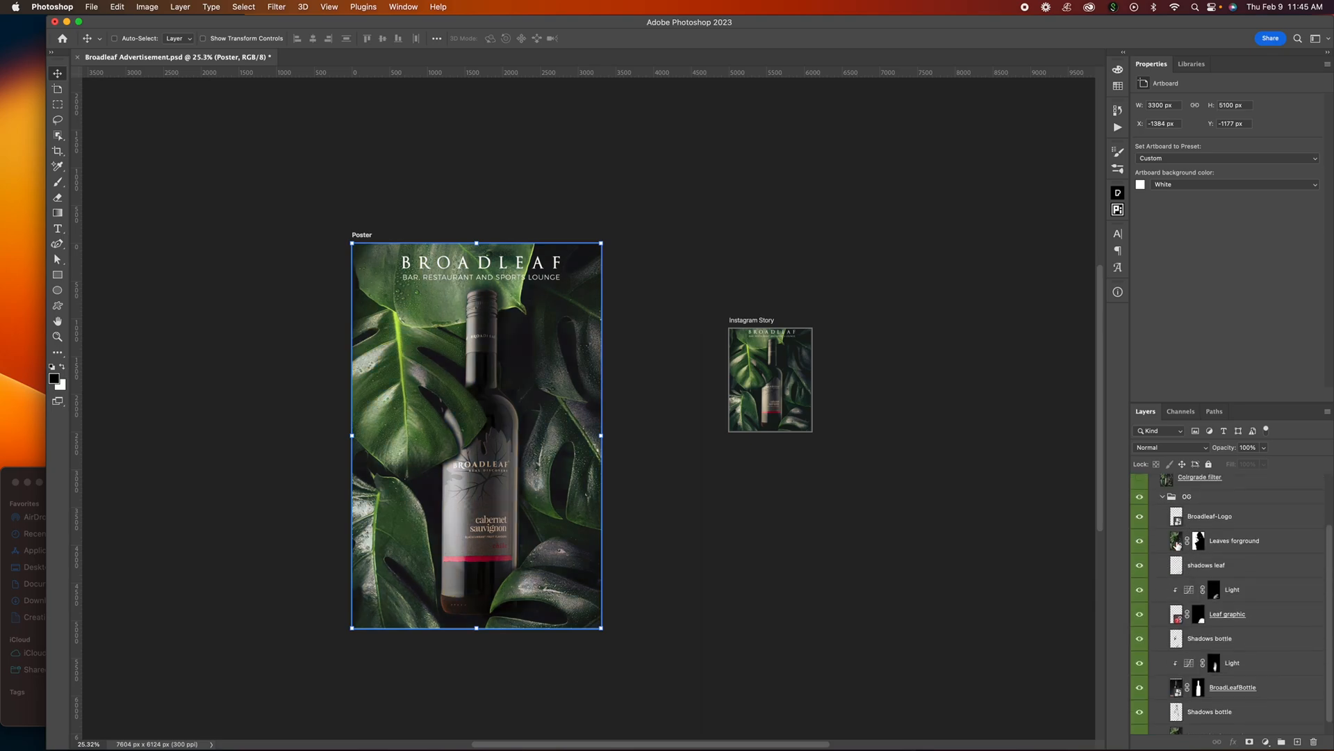
click(1176, 549)
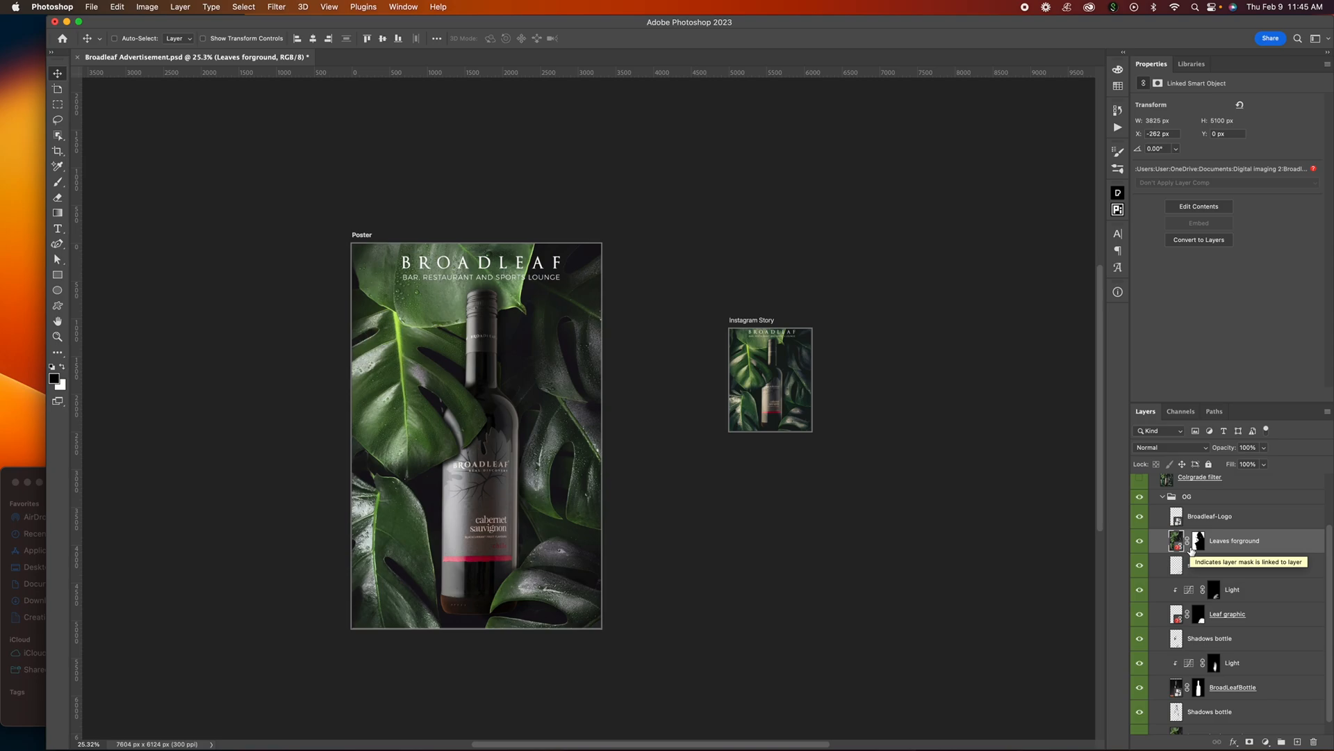
right_click(1290, 544)
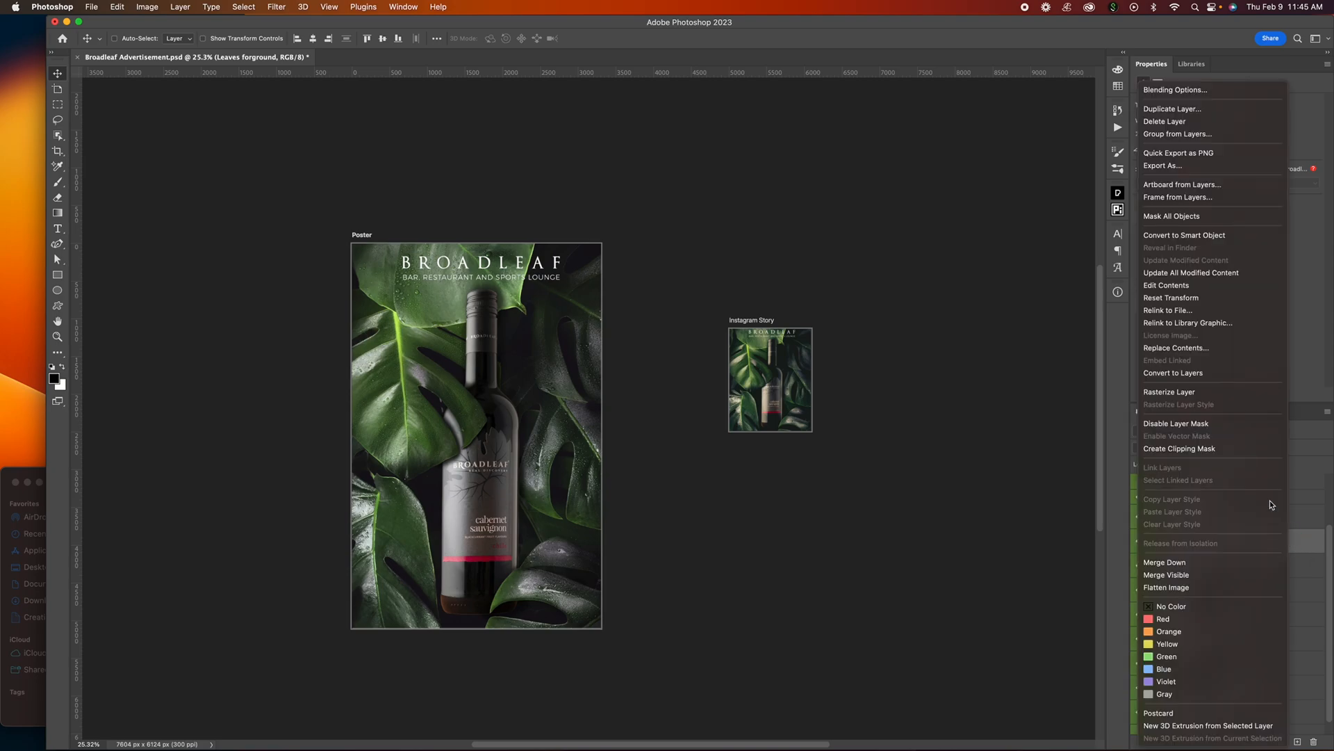
click(1215, 391)
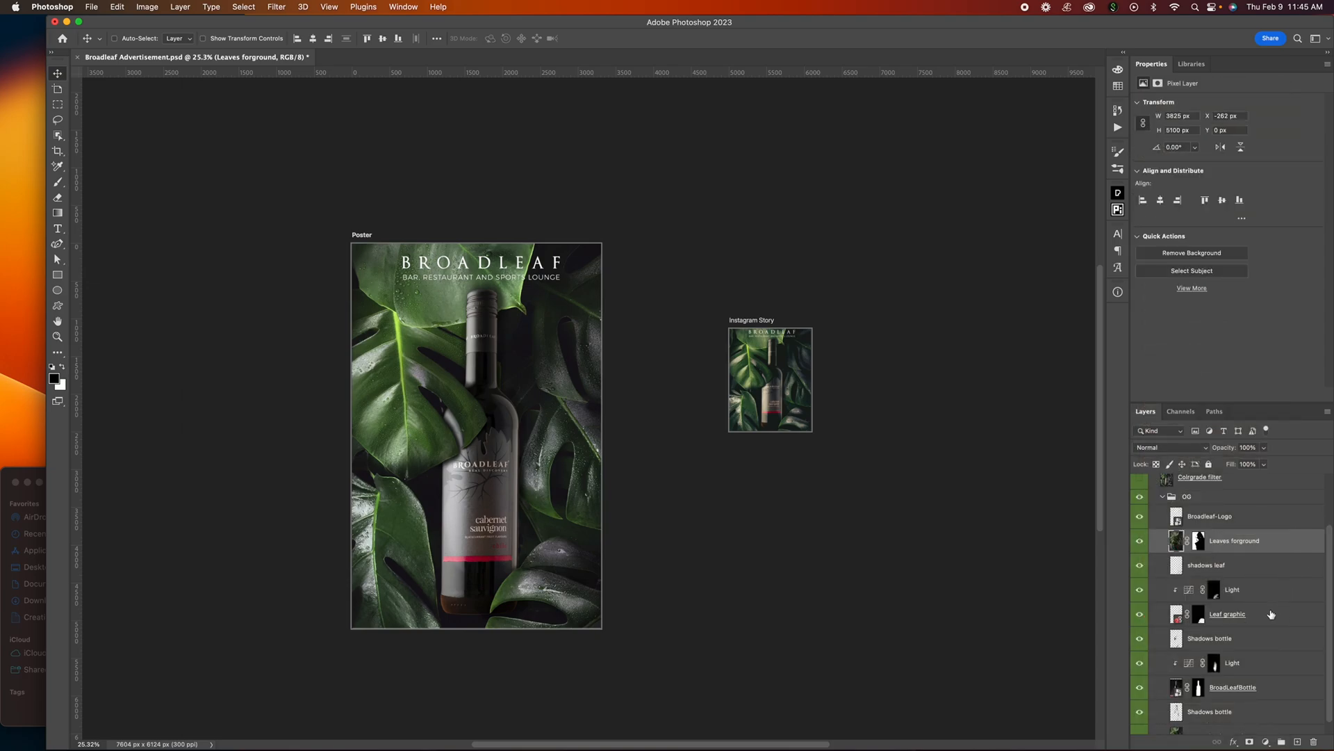
right_click(1272, 614)
click(1244, 388)
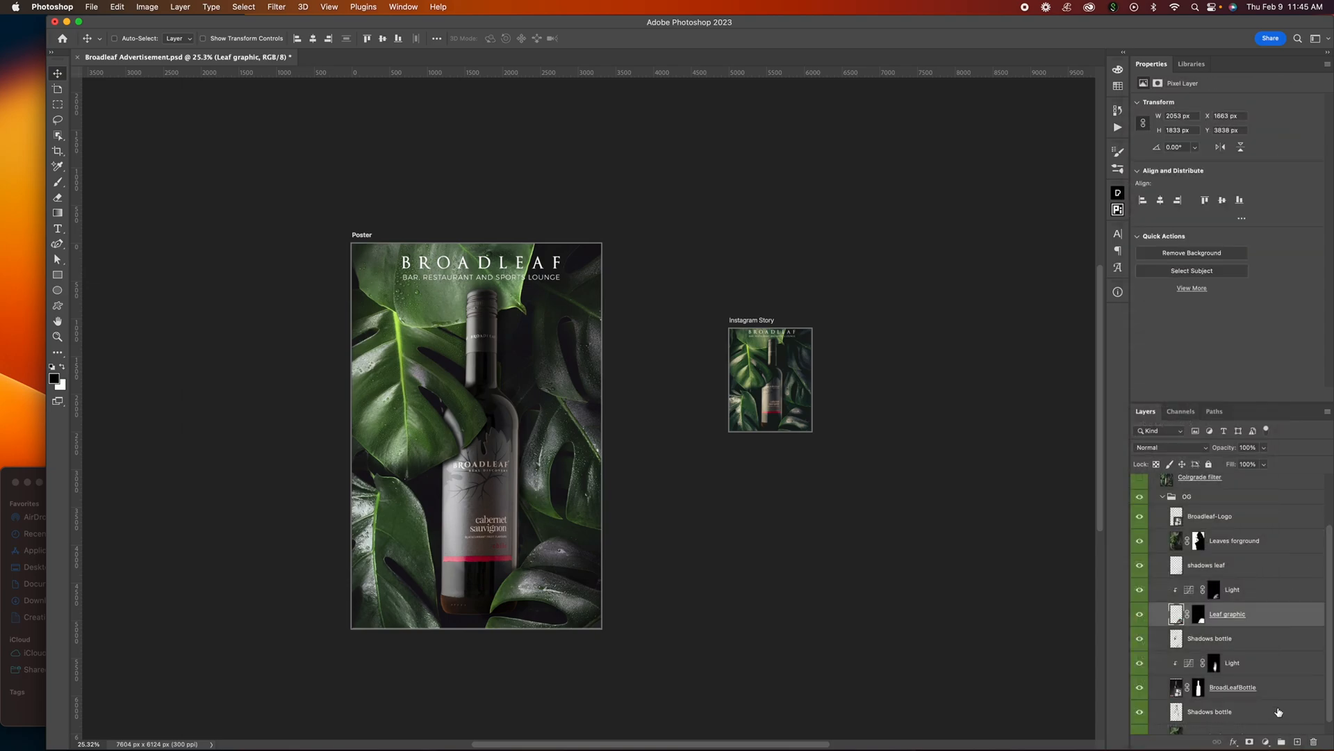
scroll(1278, 709, down, 1)
right_click(1269, 726)
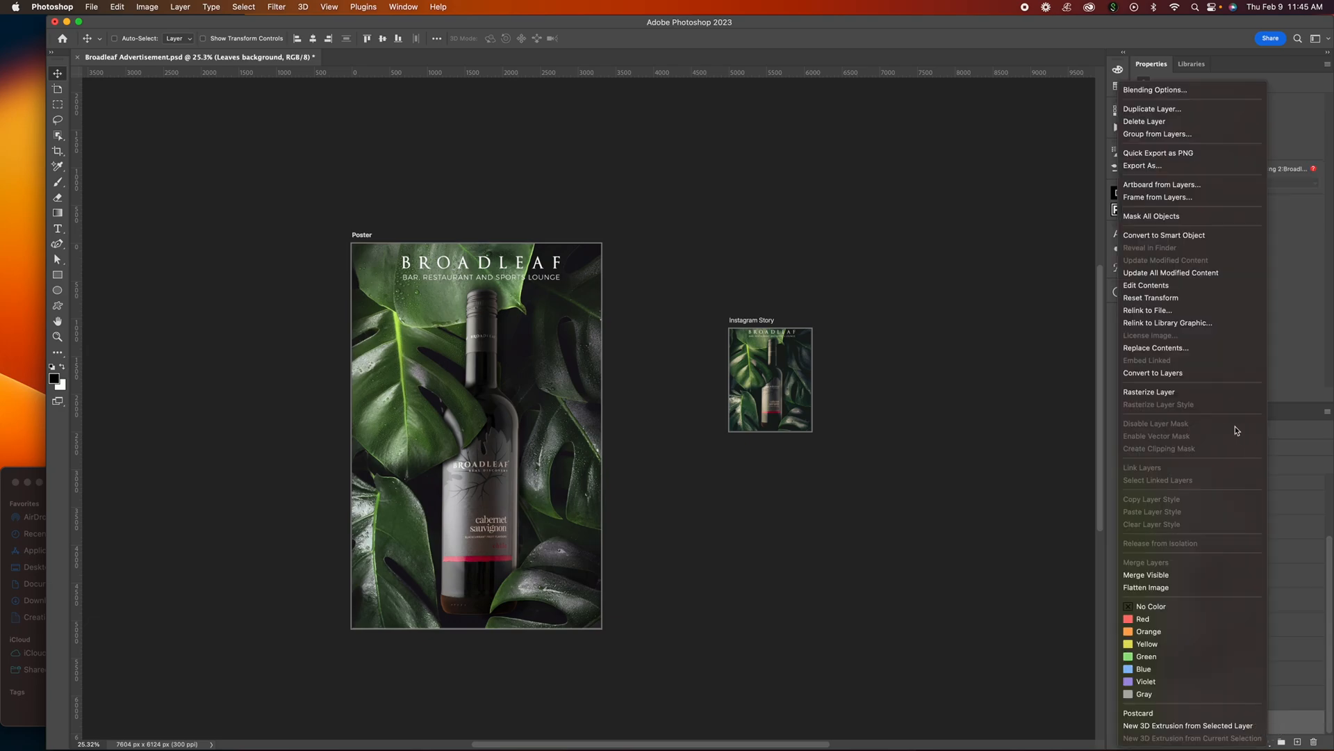
click(1210, 391)
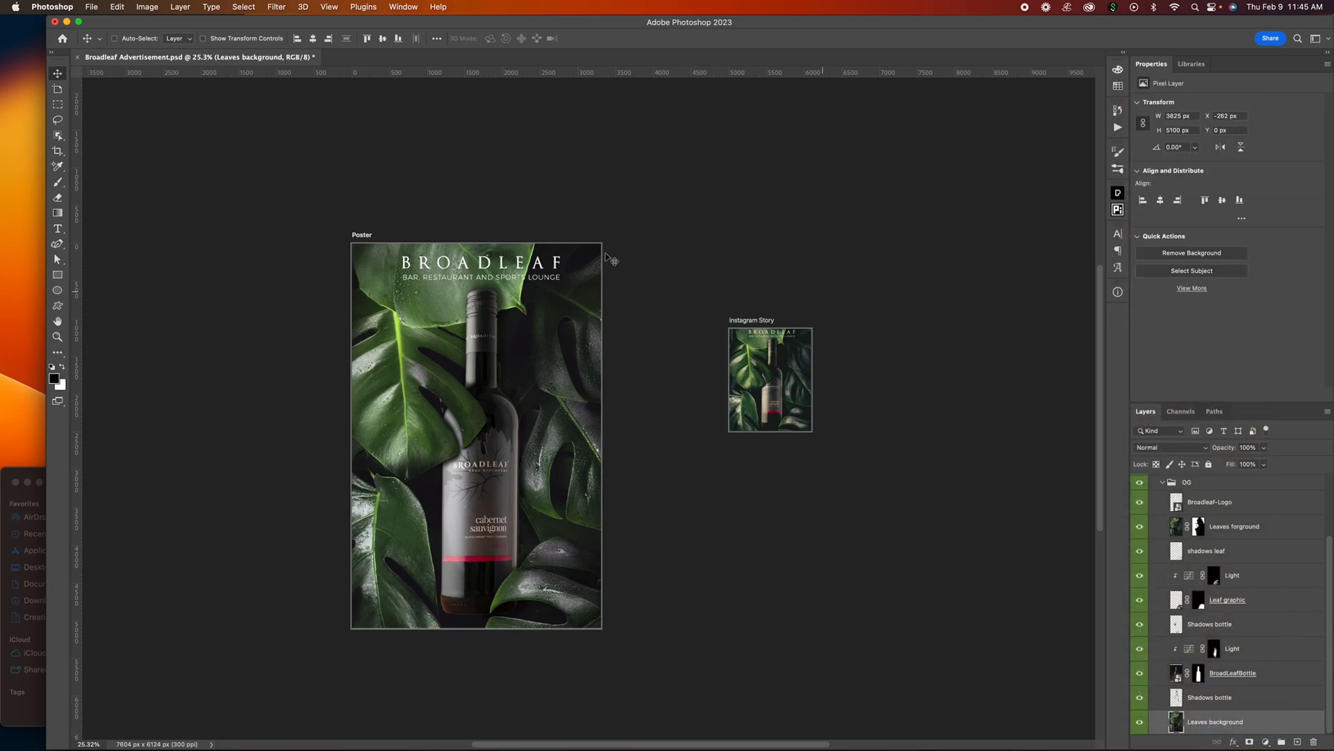
Export the selected Poster artboard to the Example folder with Artboards to Files, using TIFF as the file type
click(362, 235)
click(93, 6)
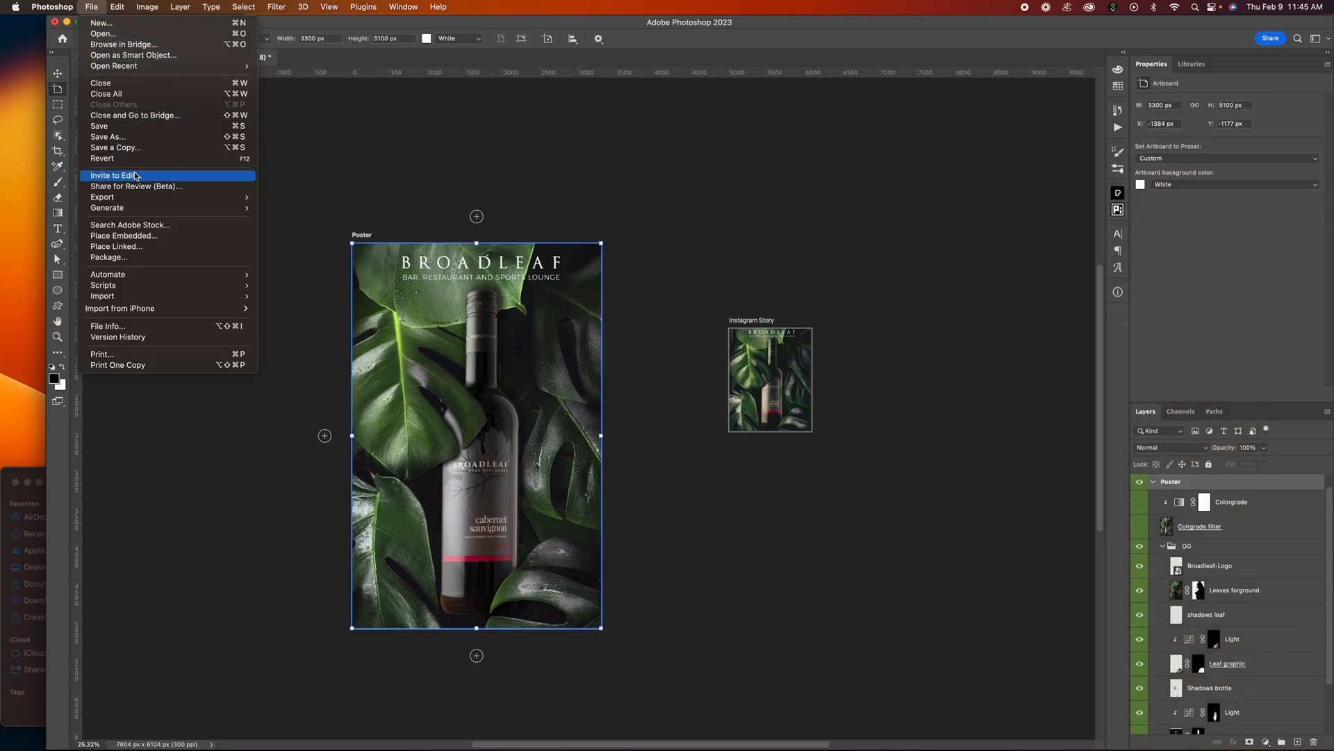
mouse_move(167, 197)
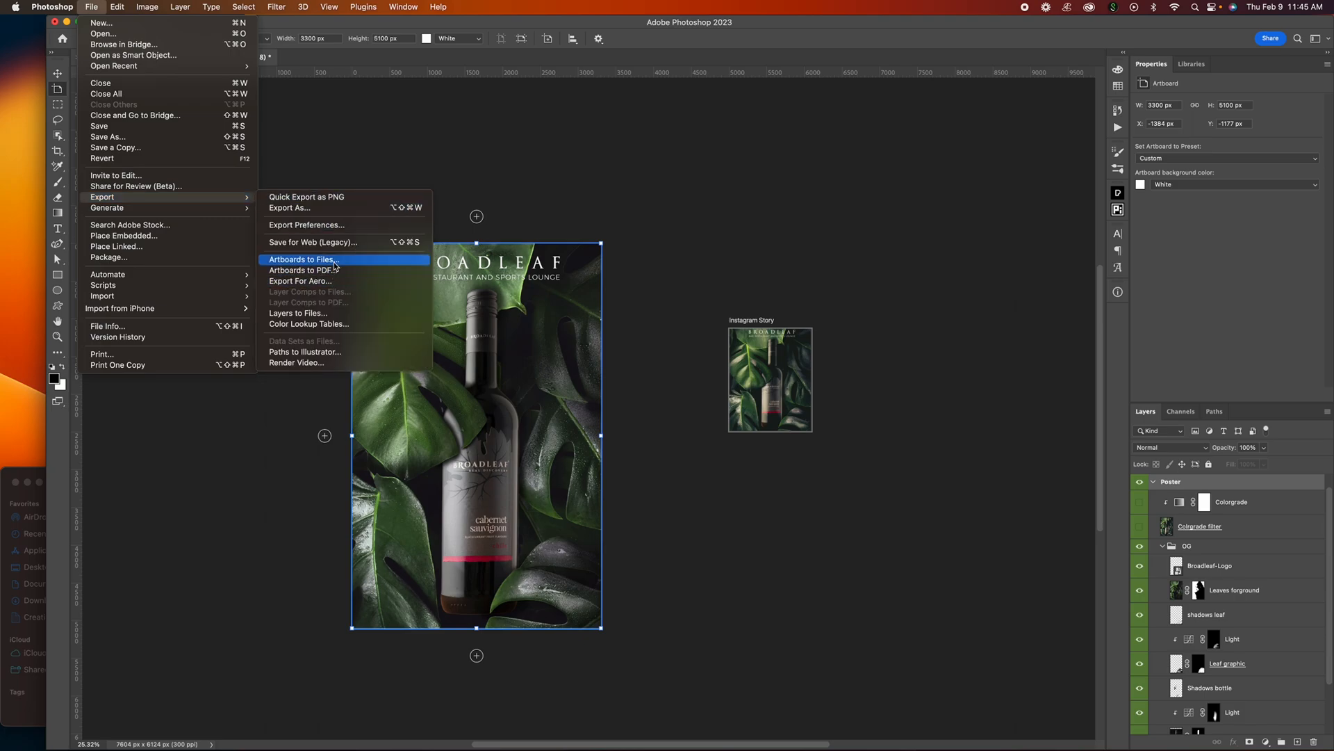
click(324, 260)
click(645, 357)
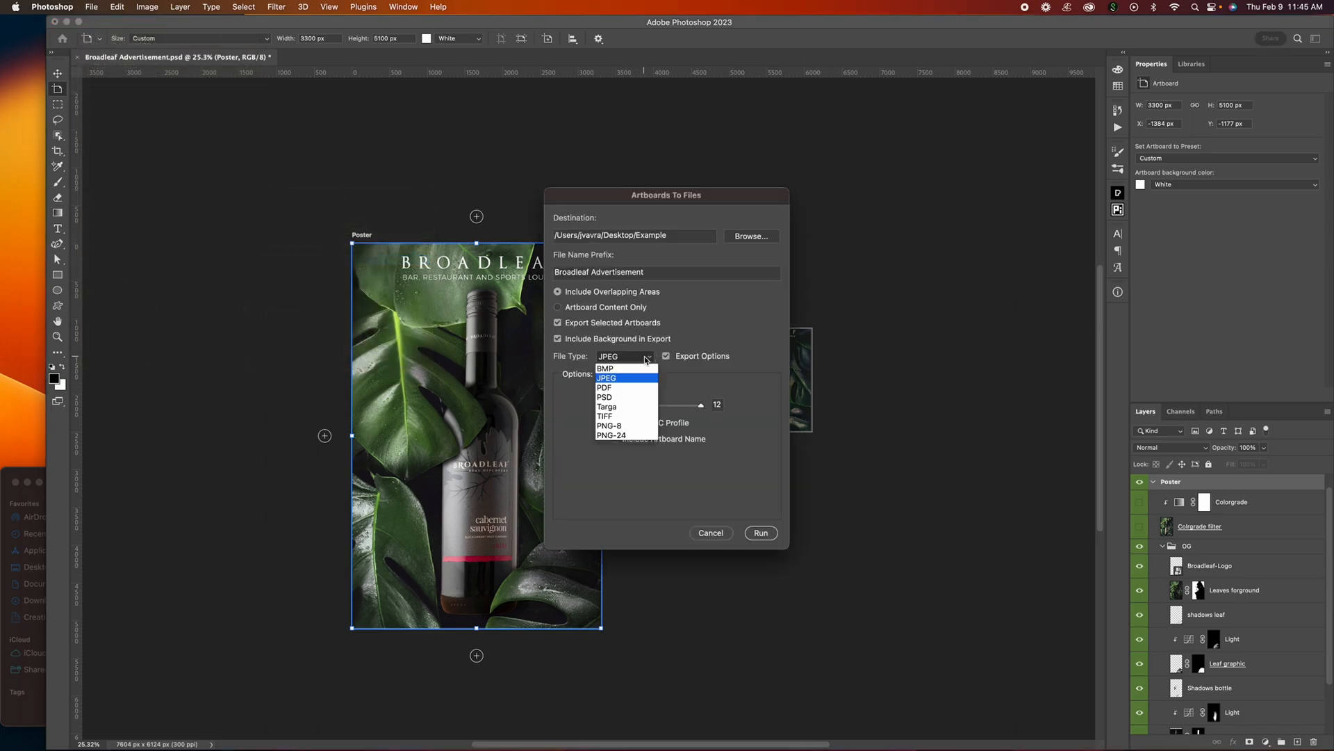
click(647, 418)
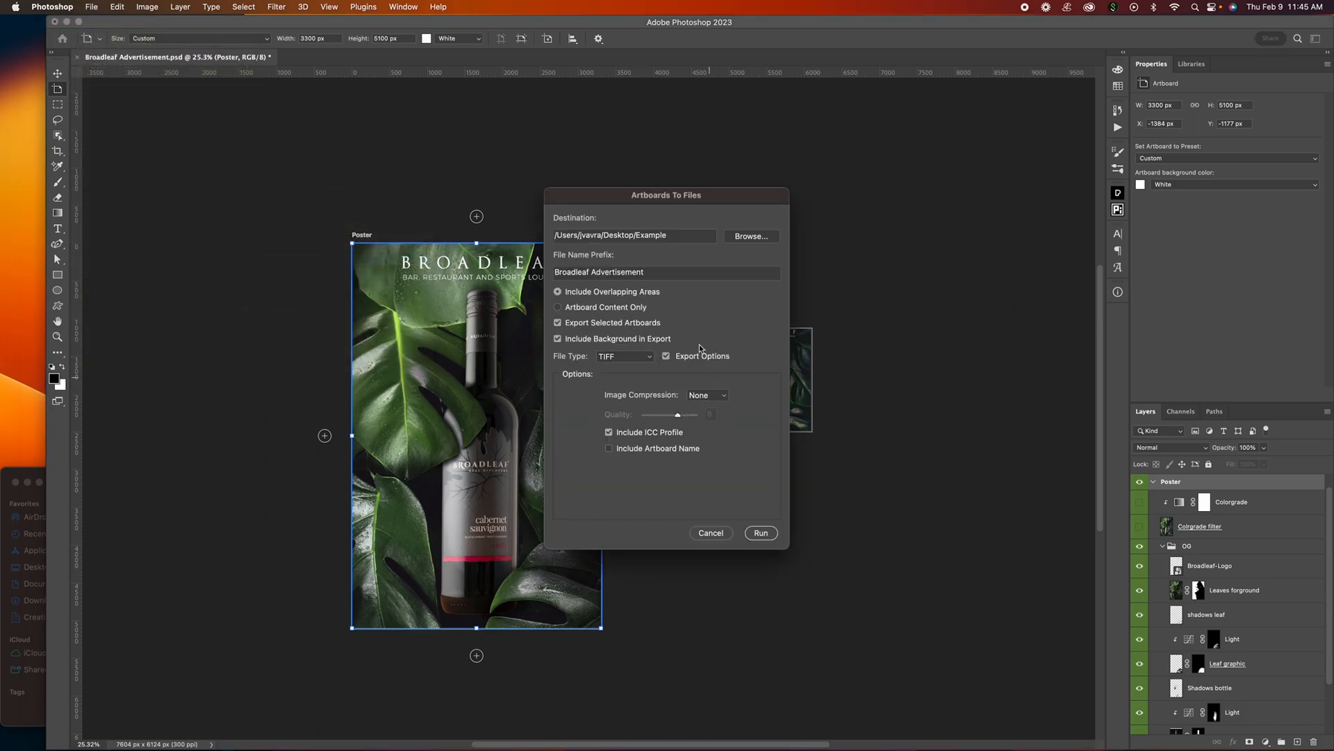
click(761, 532)
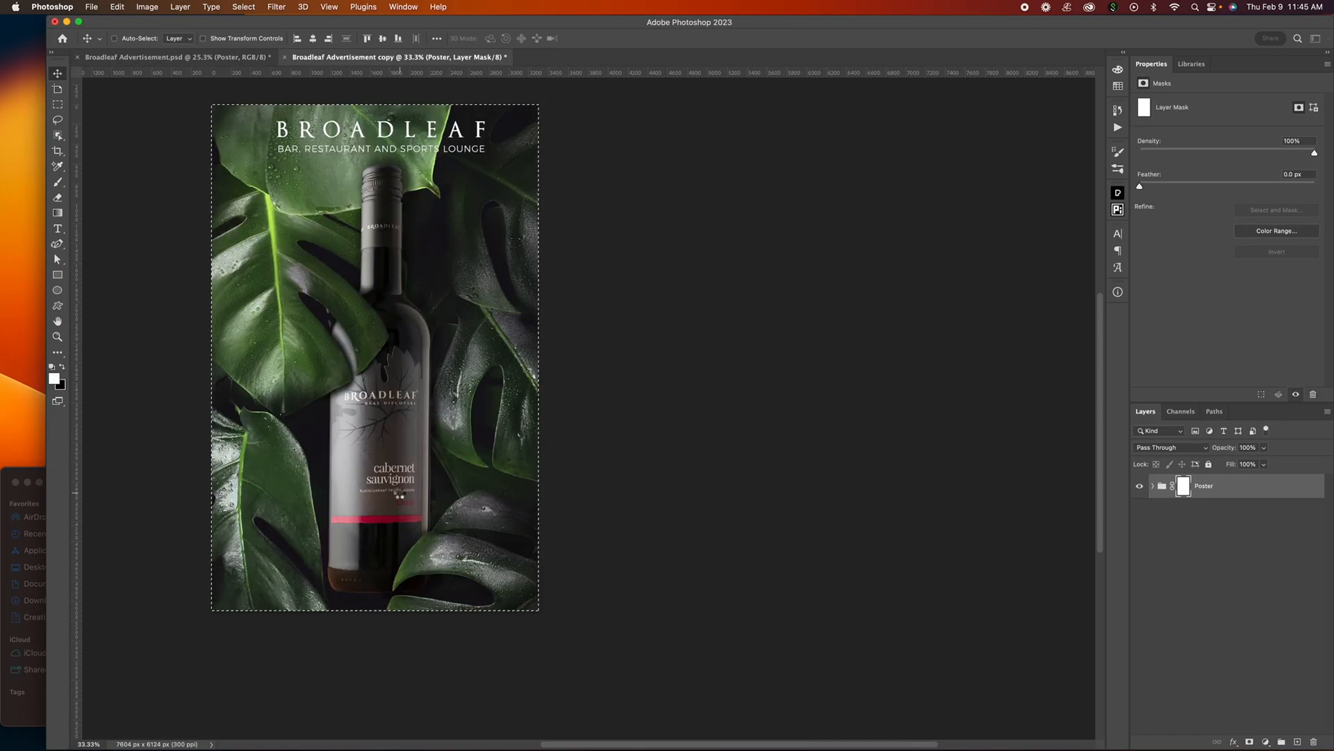
click(664, 281)
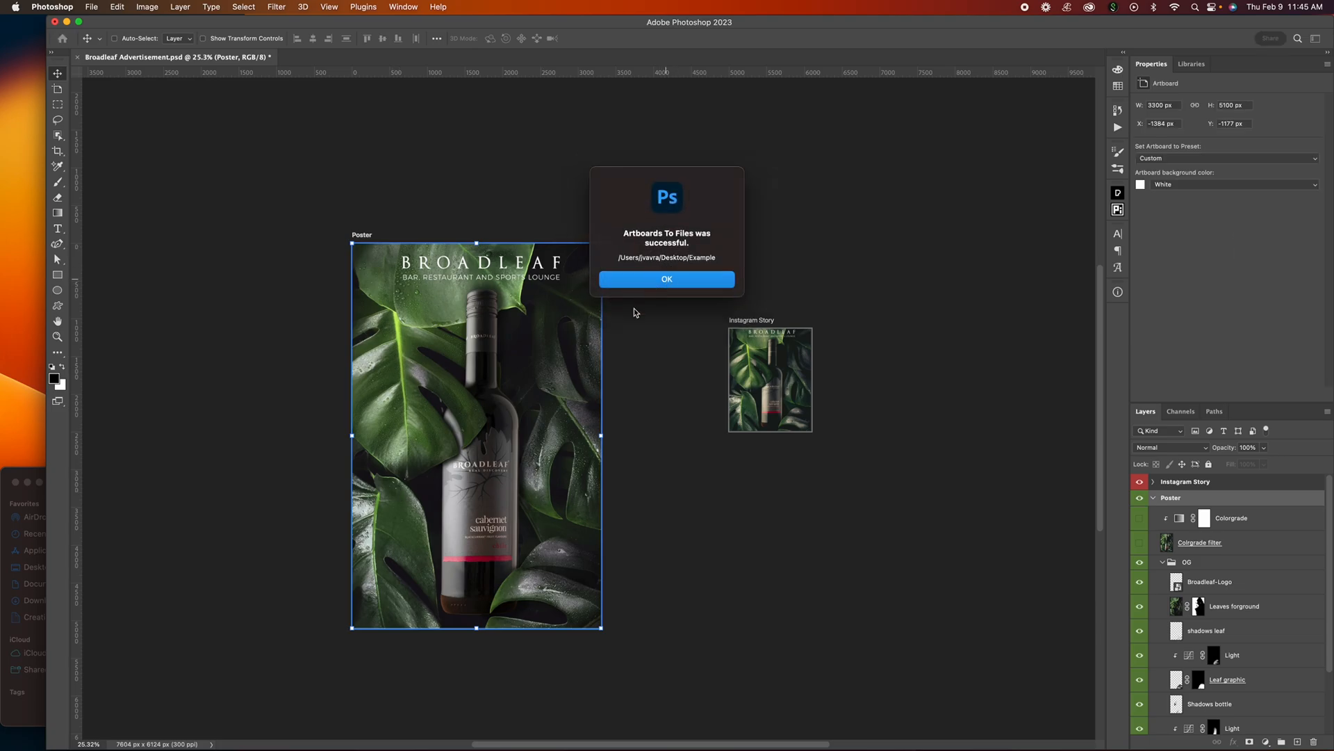
Switch to Finder, preview Broadleaf AdvertisementPoster.tif in the Example folder, and return to Photoshop
click(21, 475)
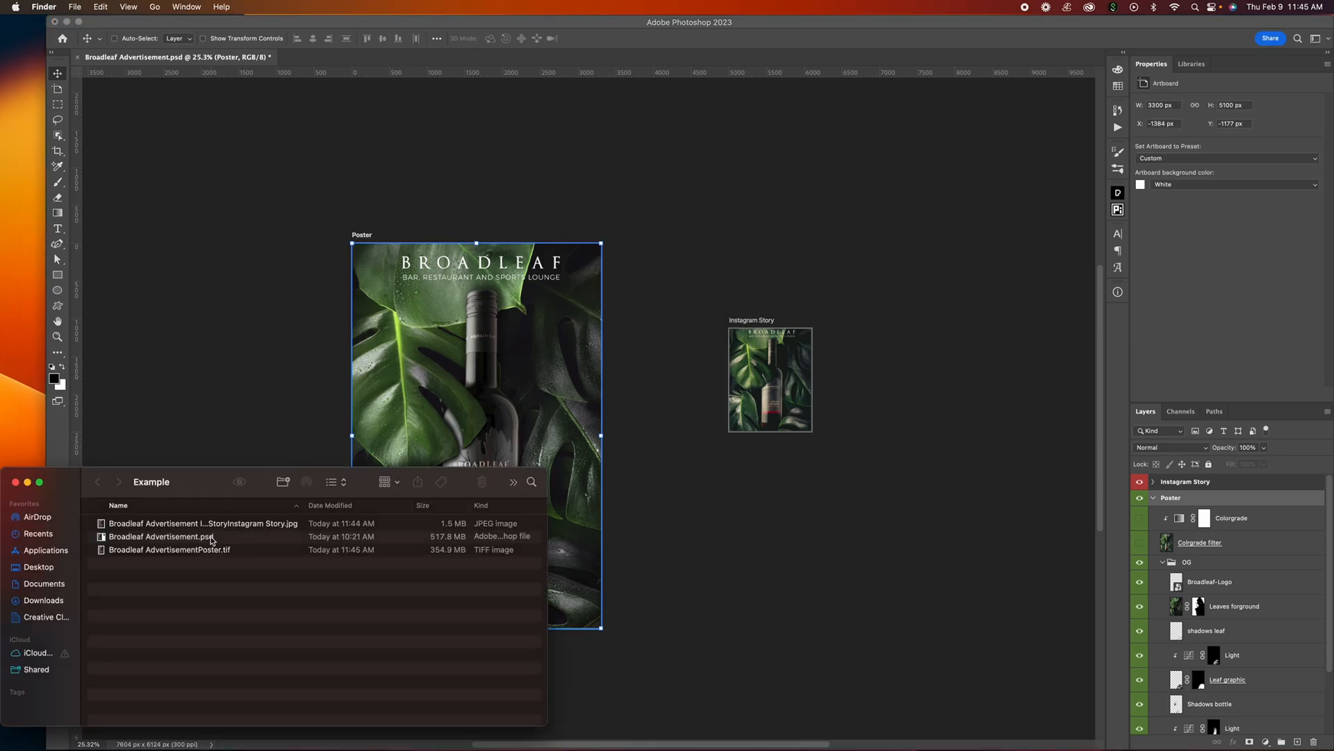
click(233, 549)
click(238, 482)
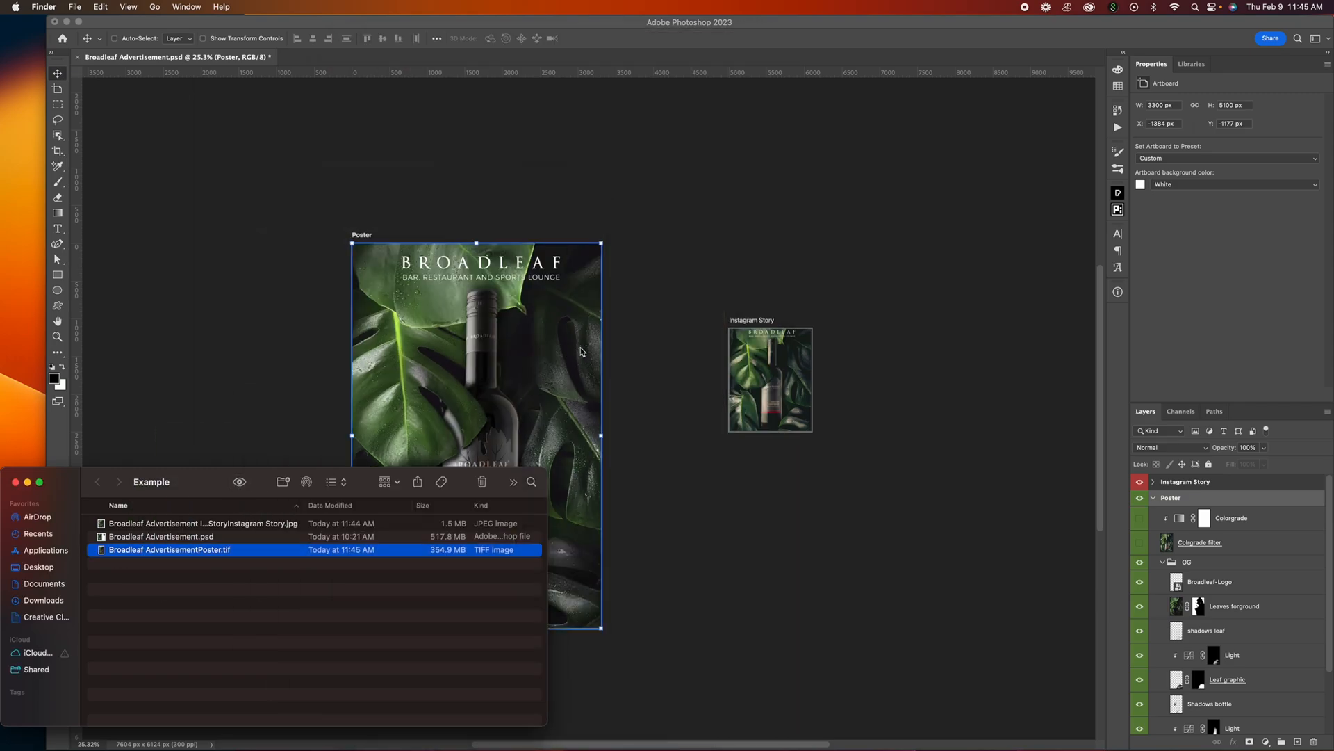
click(258, 142)
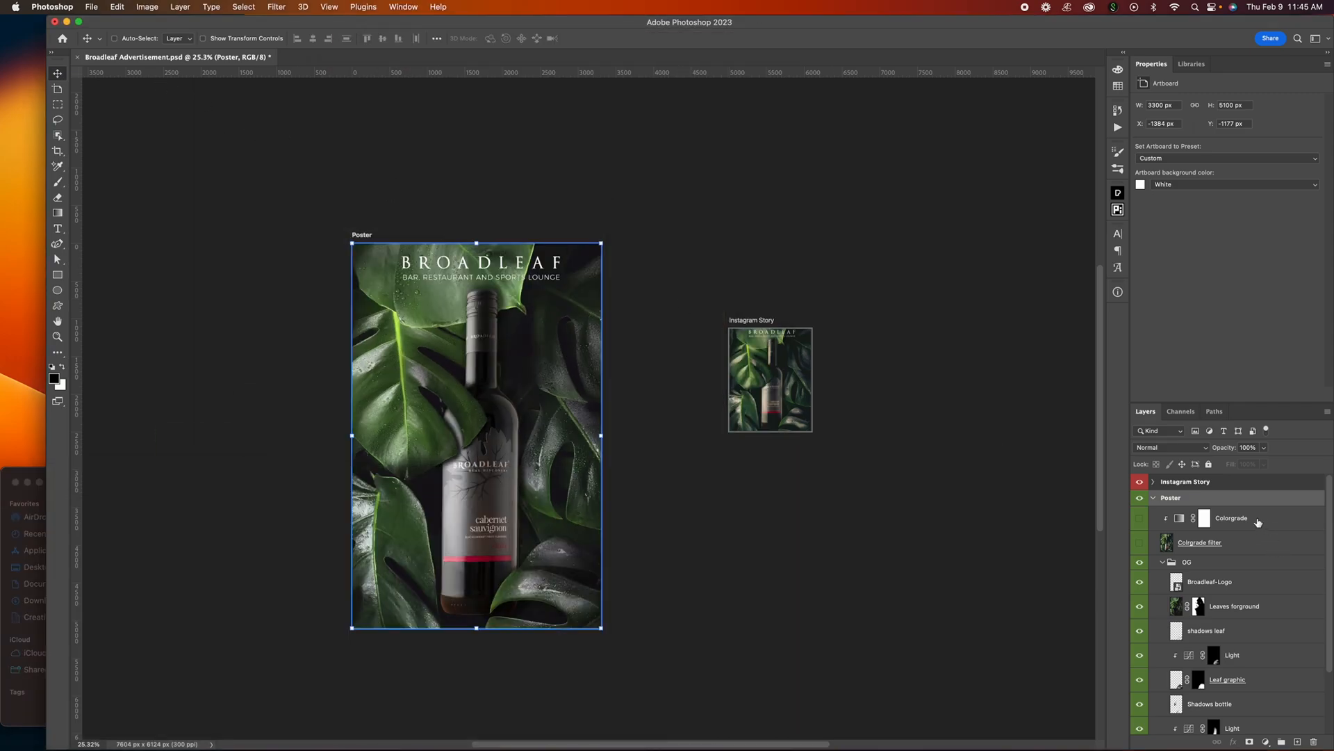
Show the Colorgrade and Colrgrade filter layers again and collapse the Poster artboard
click(1153, 499)
click(1154, 498)
drag(1140, 542, 1138, 529)
click(1153, 498)
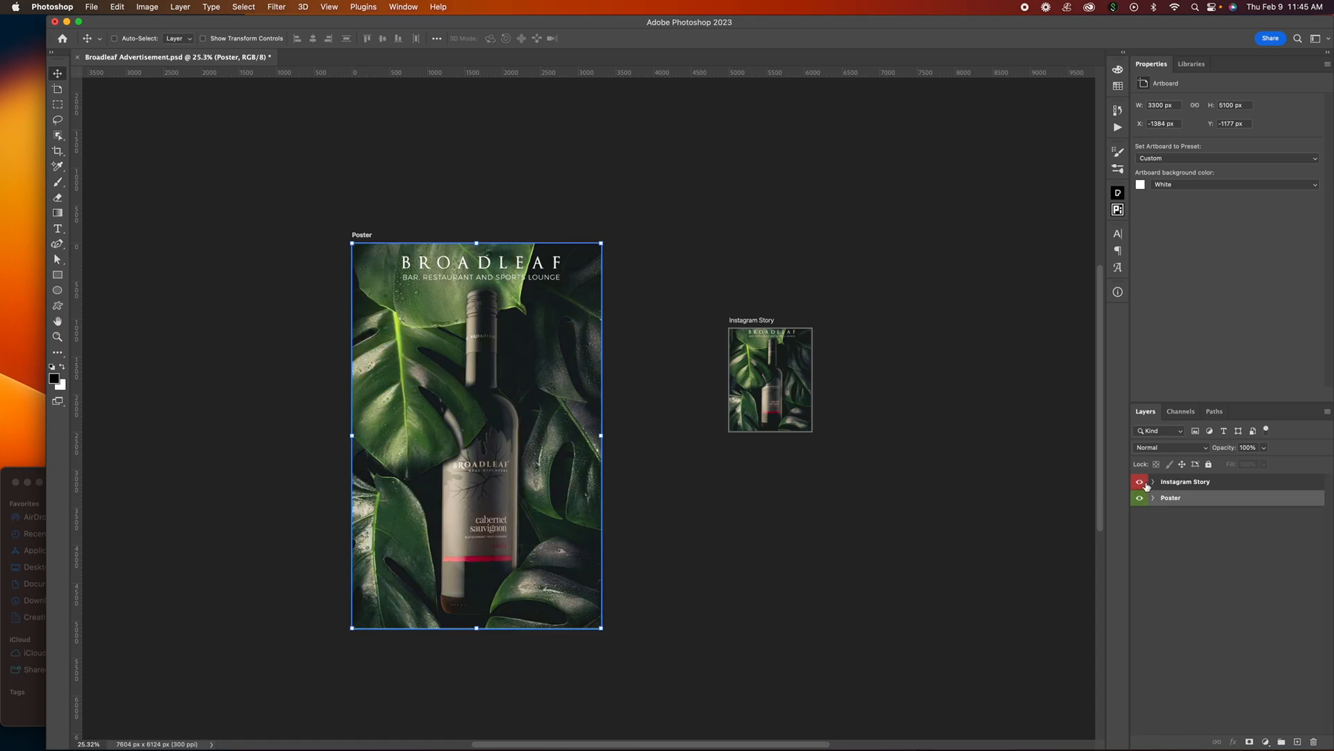
Turn on Image Assets generation for the document and check that the option is enabled
click(201, 260)
click(772, 477)
click(92, 6)
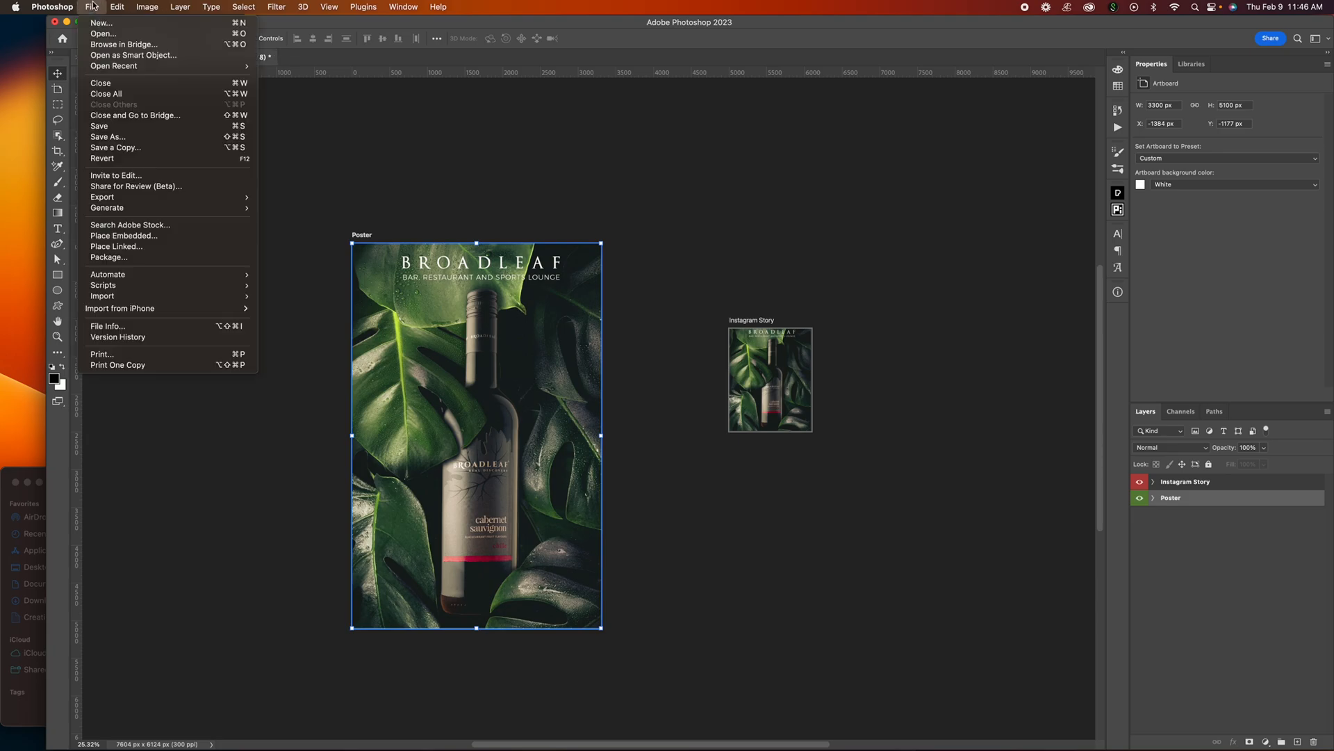
mouse_move(202, 208)
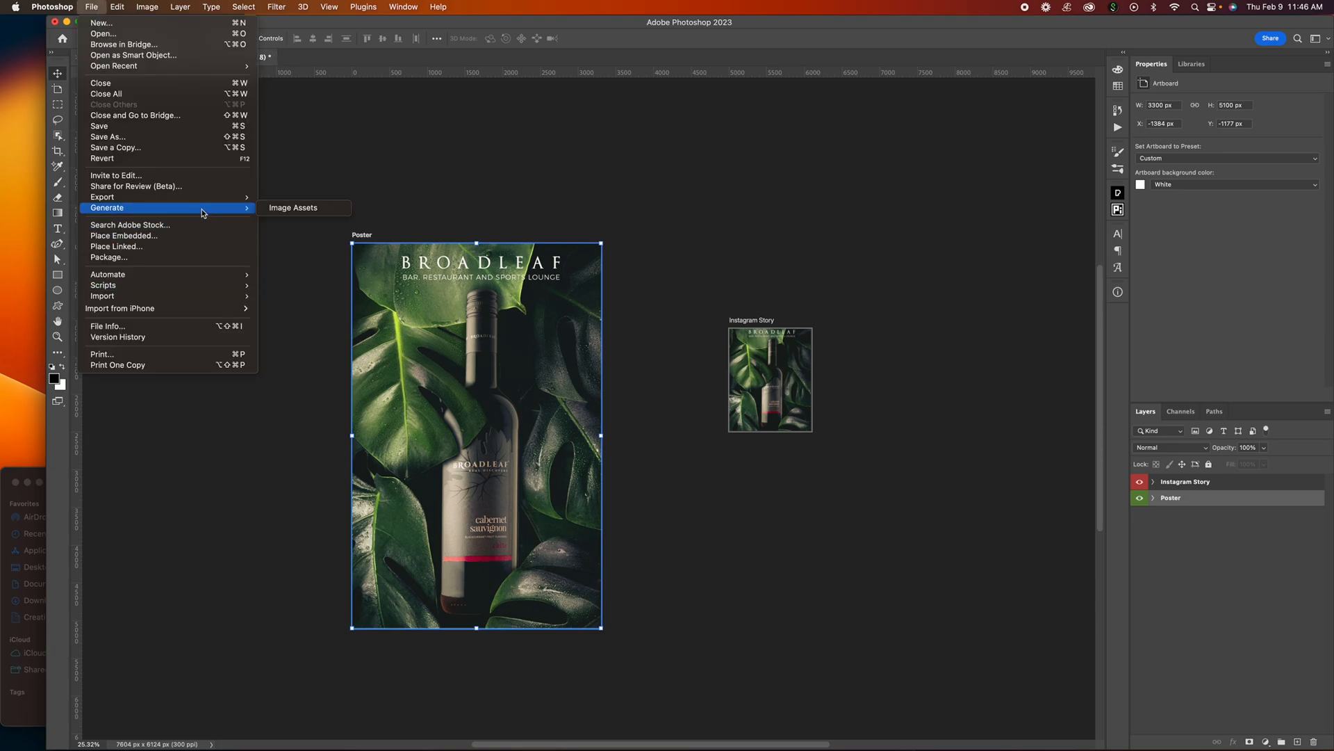
click(319, 210)
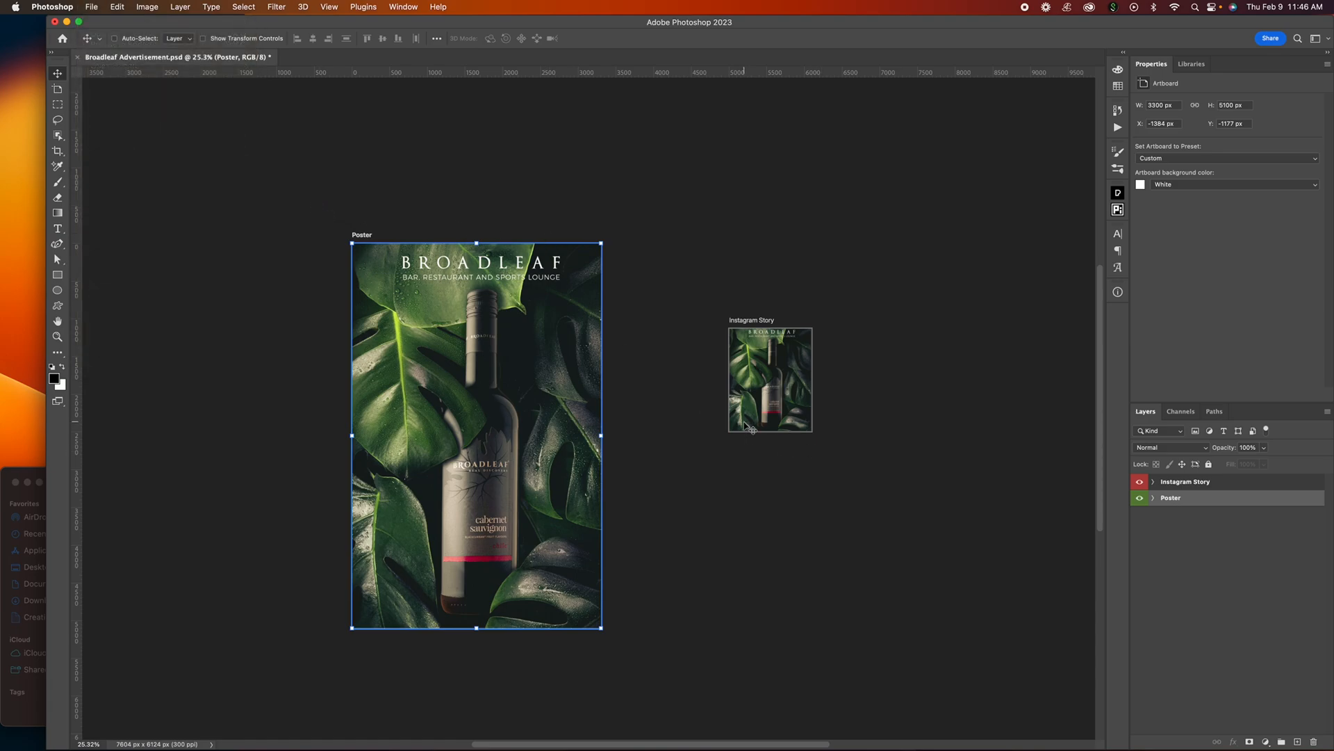
click(91, 7)
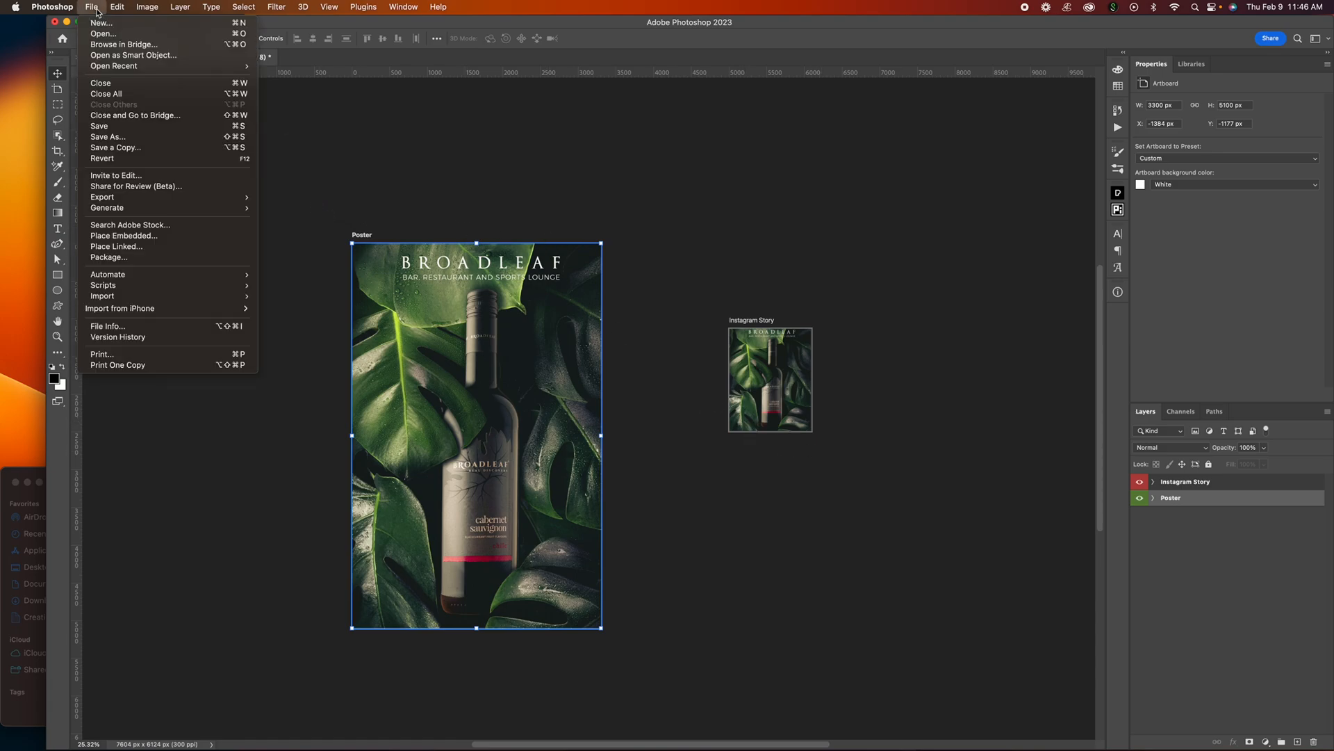
mouse_move(152, 212)
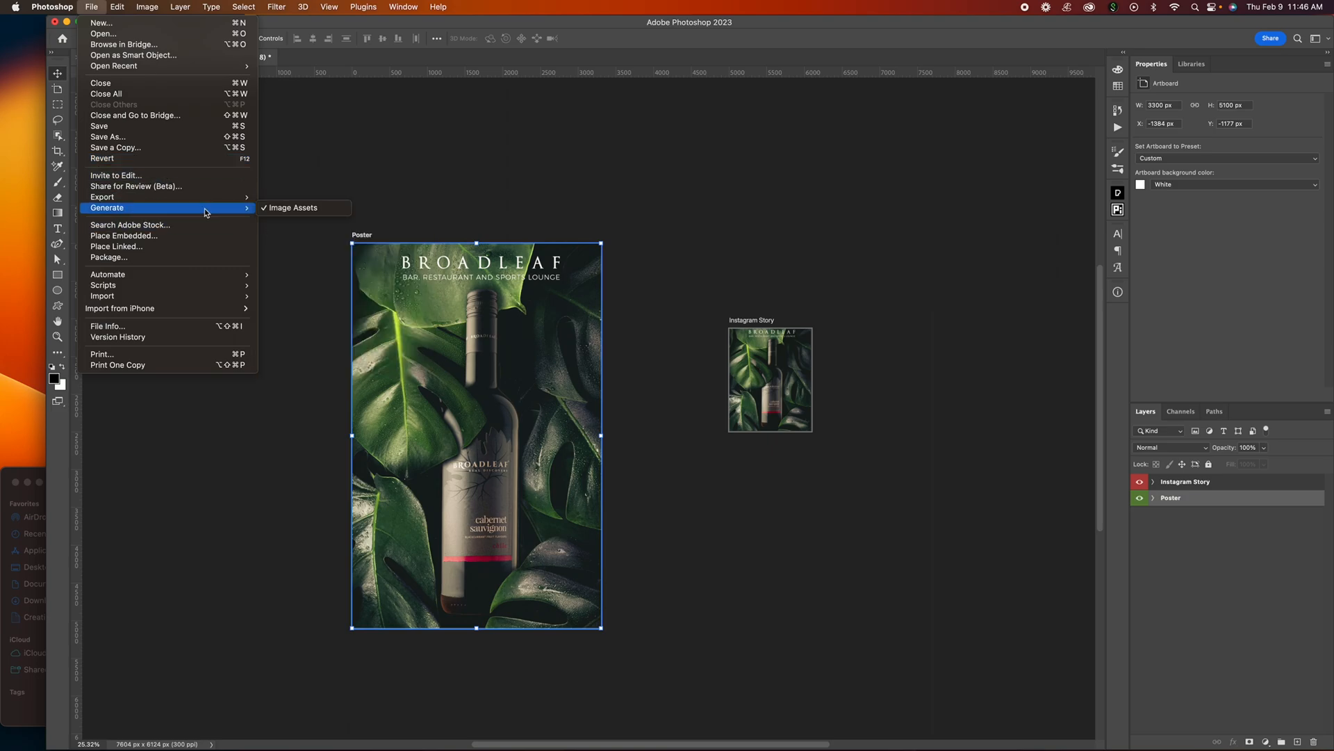
click(623, 38)
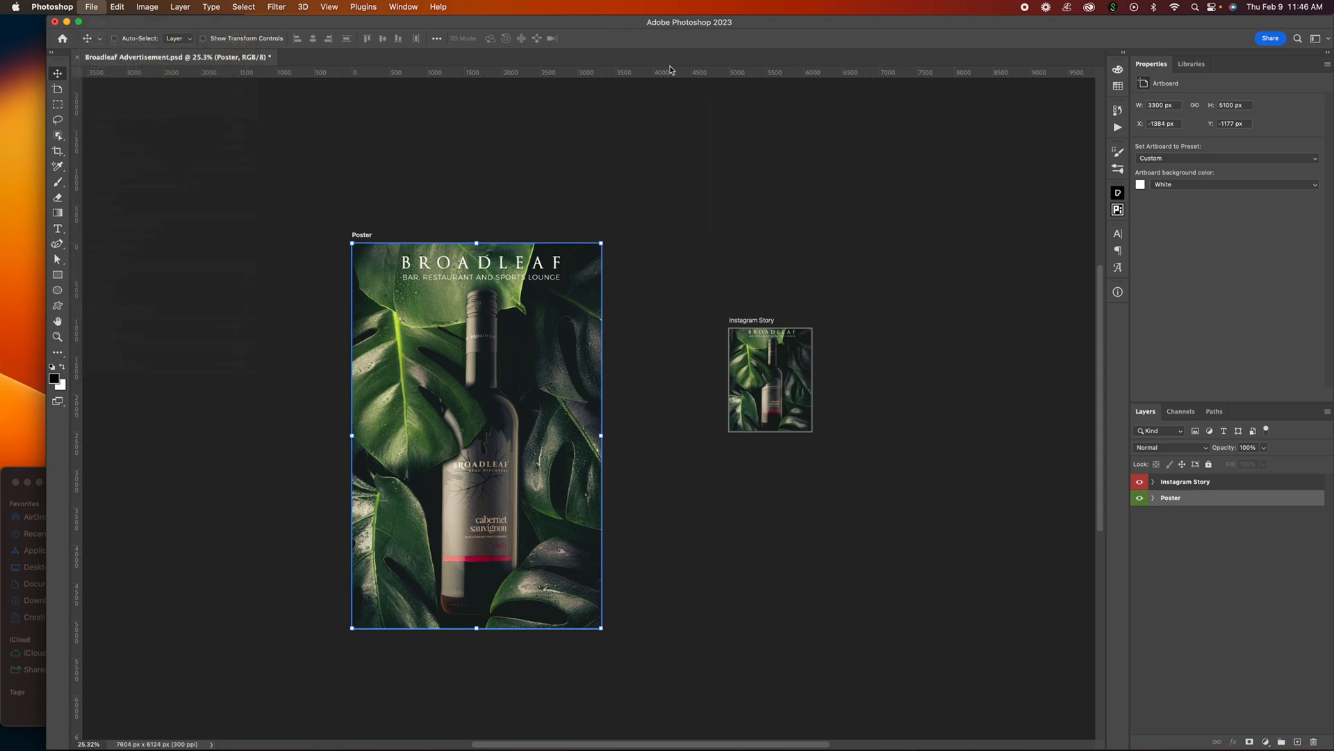
Hide the Colrgrade filter layer in the Poster artboard and select the BroadLeafBottle layer in the OG group
click(1154, 499)
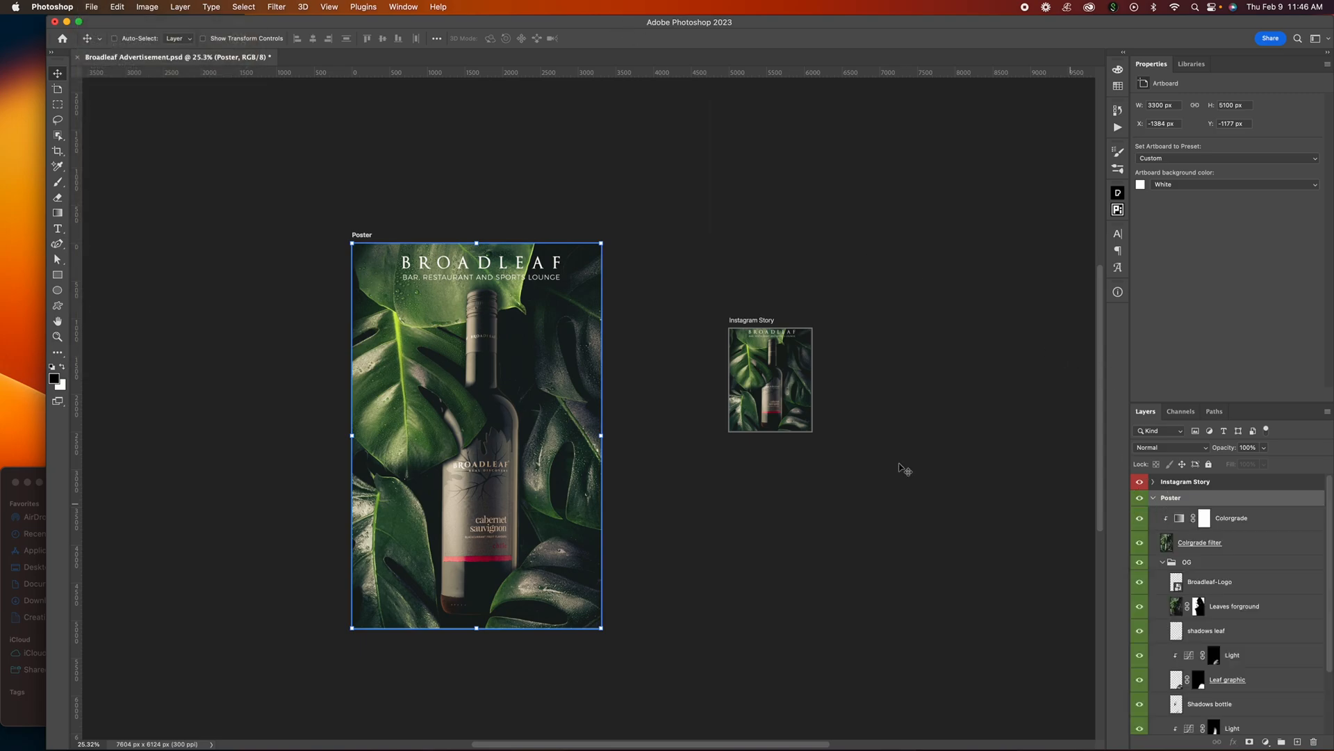
click(1140, 542)
scroll(1221, 586, down, 2)
scroll(1221, 586, down, 1)
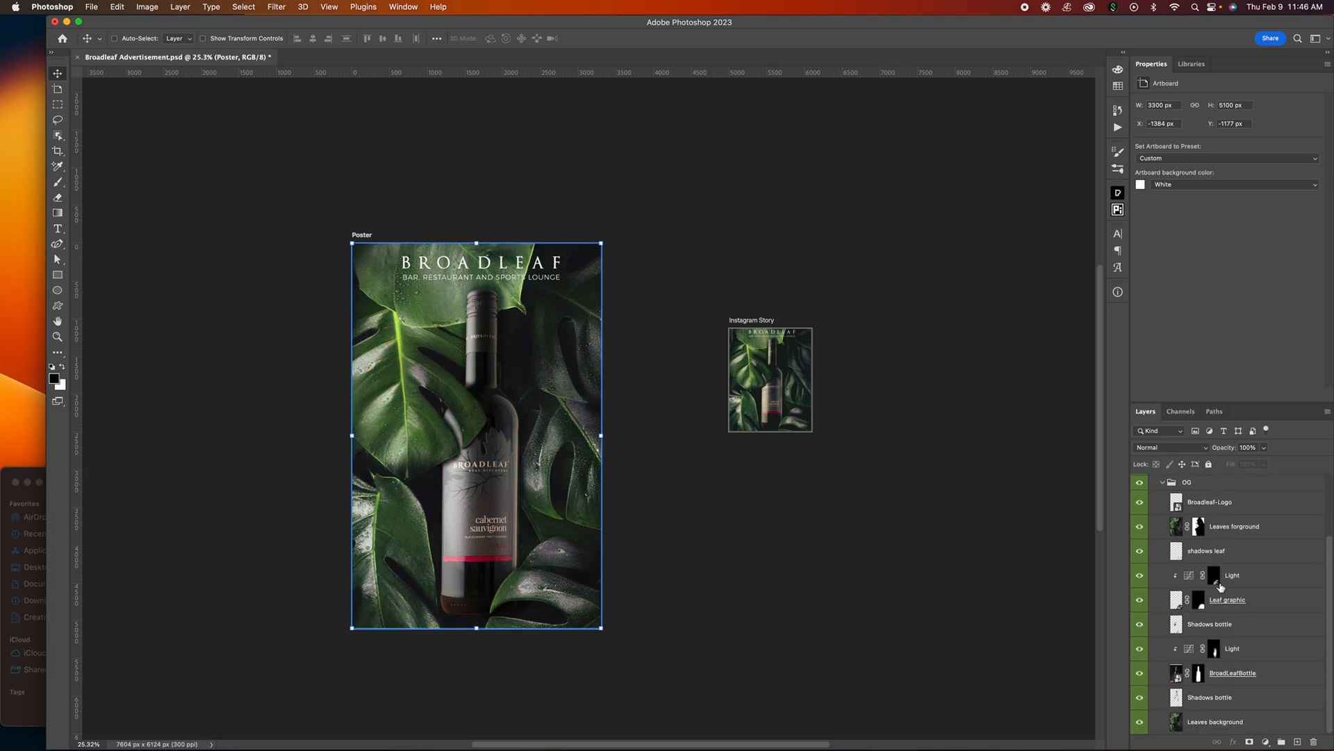
click(1286, 673)
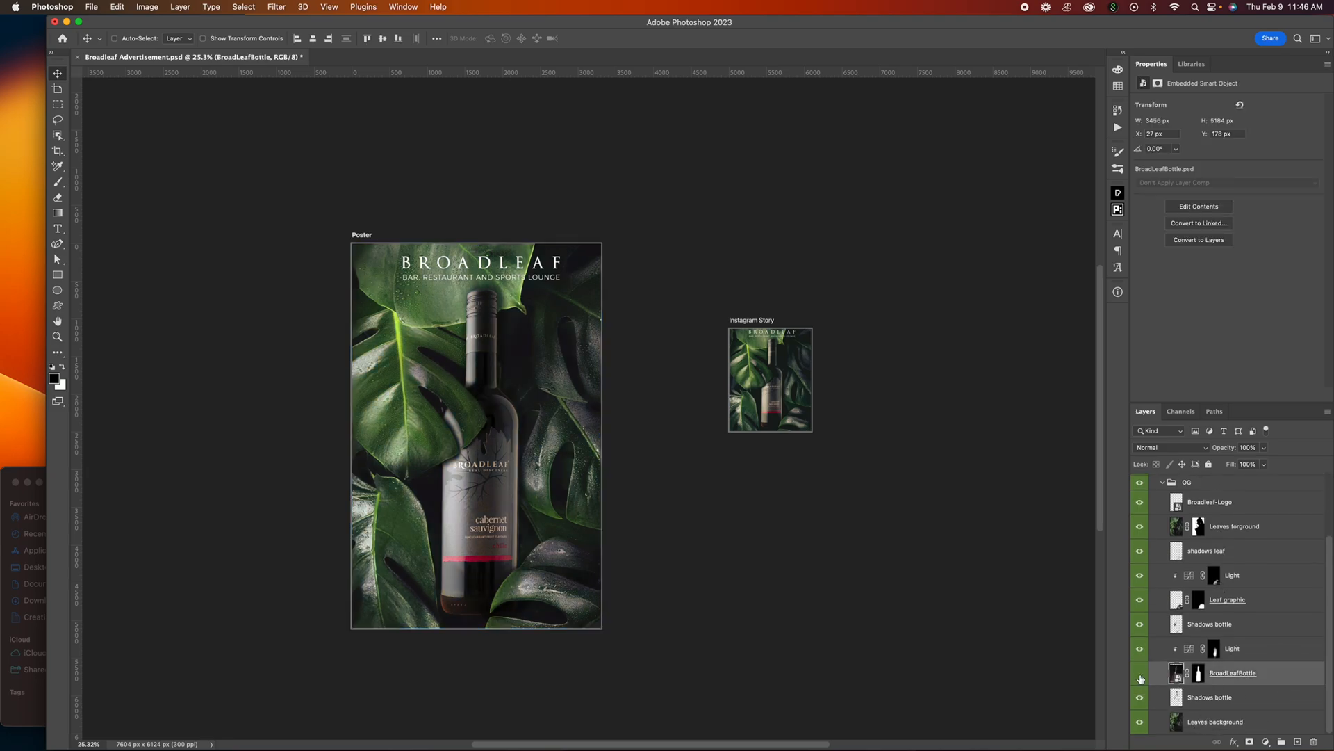
Toggle and isolate the BroadLeafBottle layer's visibility to examine its content, and review the asset generation option
click(1140, 674)
click(1140, 674)
alt+click(1140, 679)
alt+click(1139, 679)
click(93, 7)
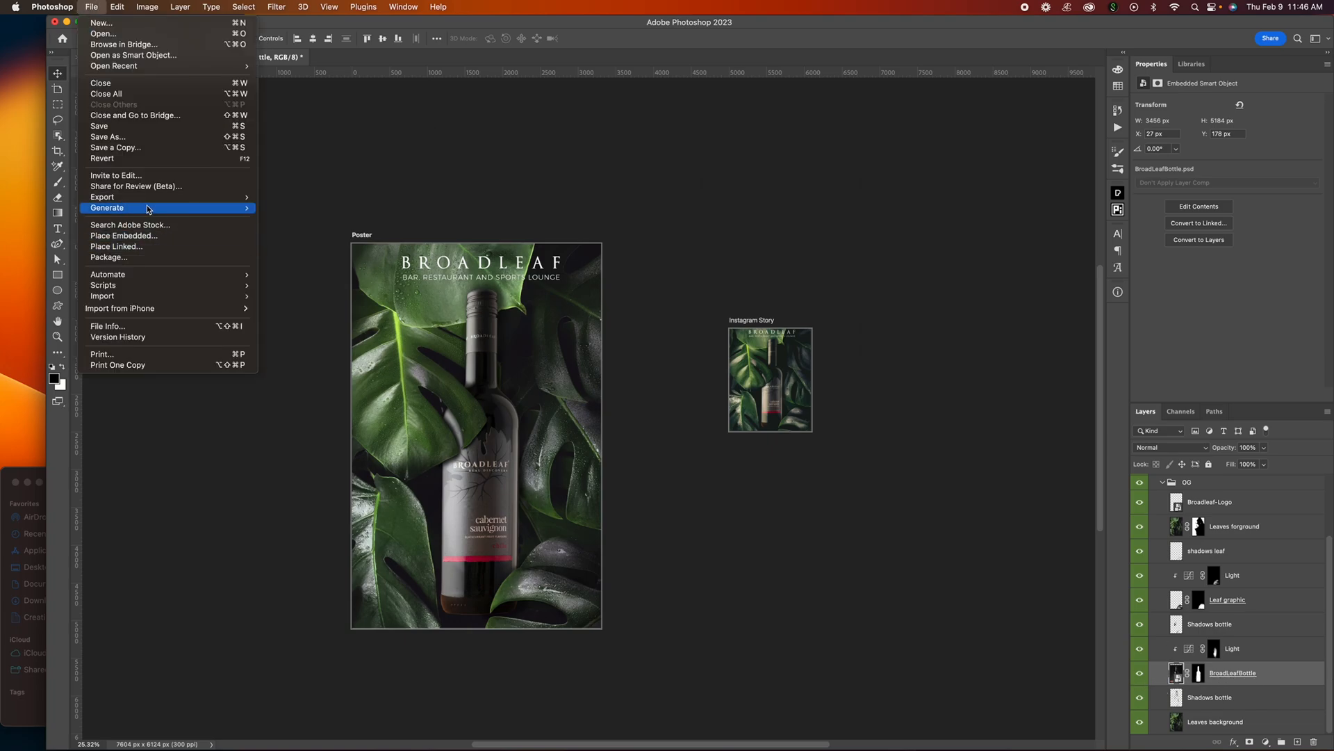
mouse_move(148, 209)
click(634, 23)
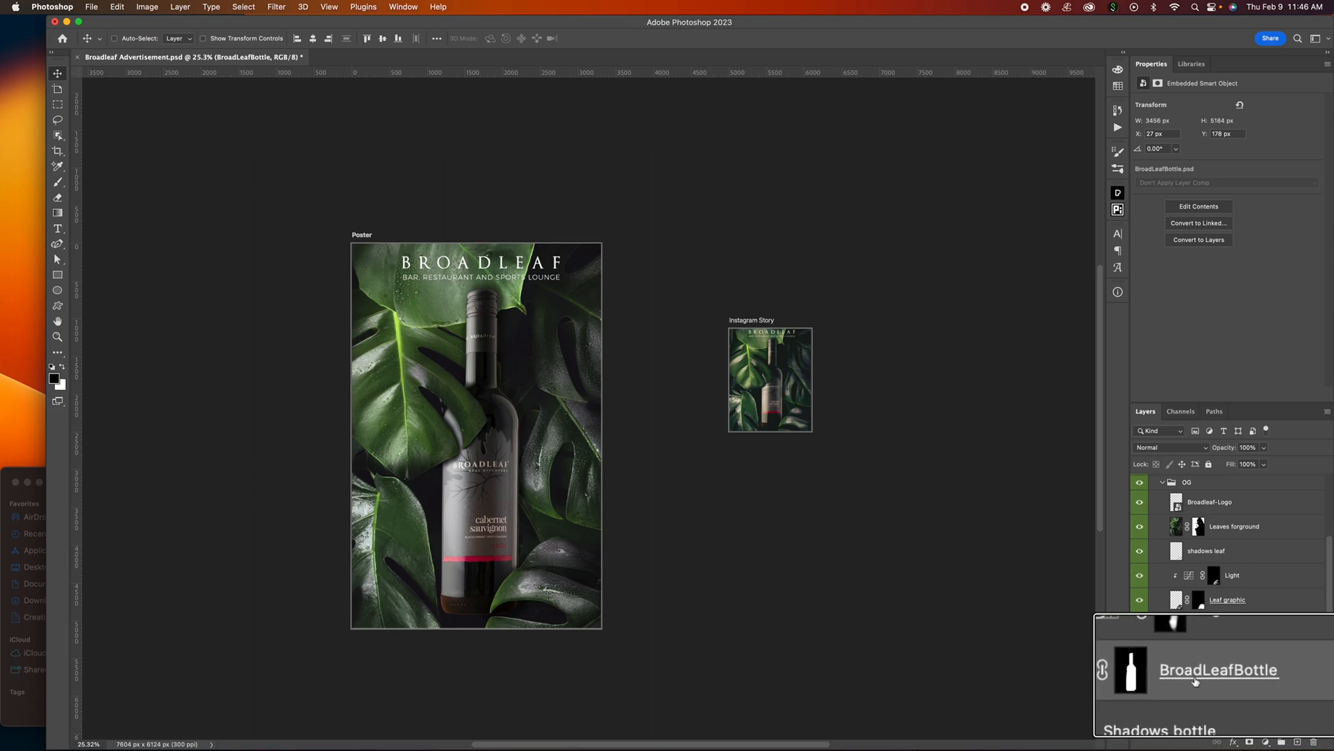
Rename the BroadLeafBottle layer as BroadLeafBottle.jpg
double_click(1230, 674)
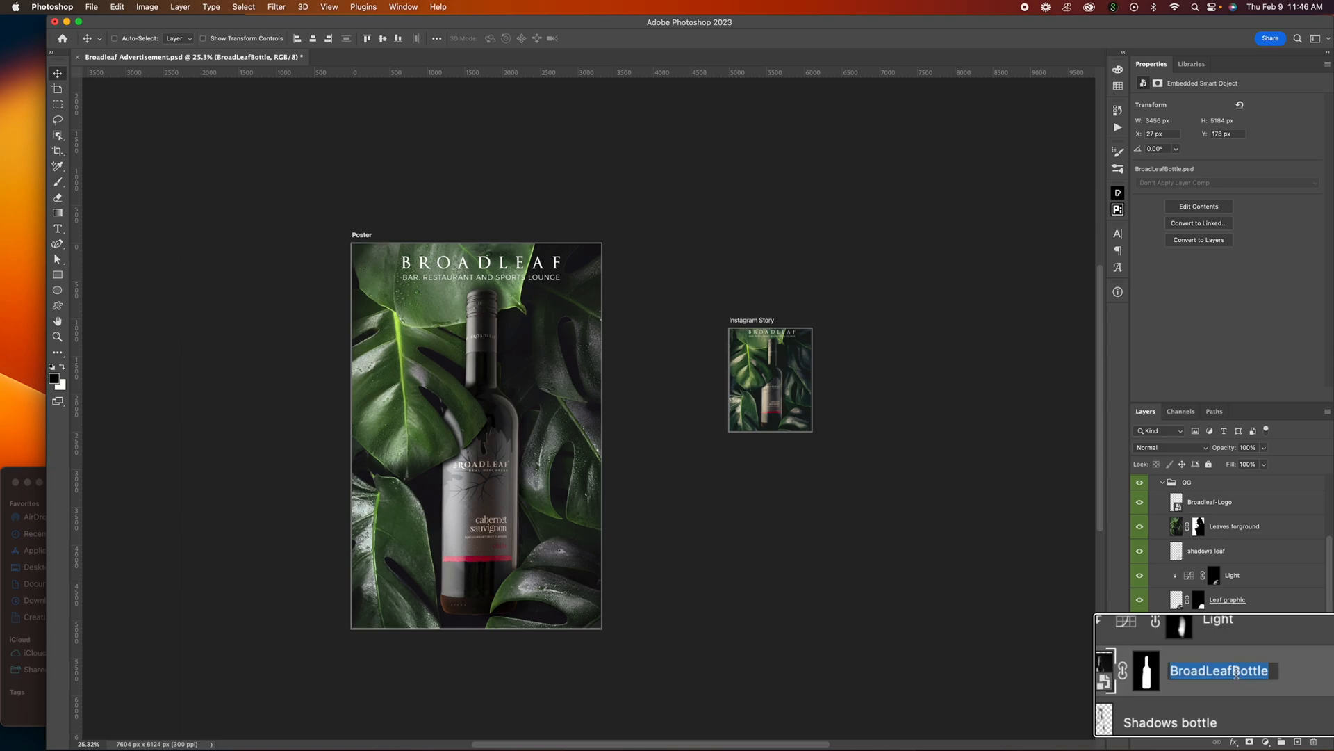
click(1275, 673)
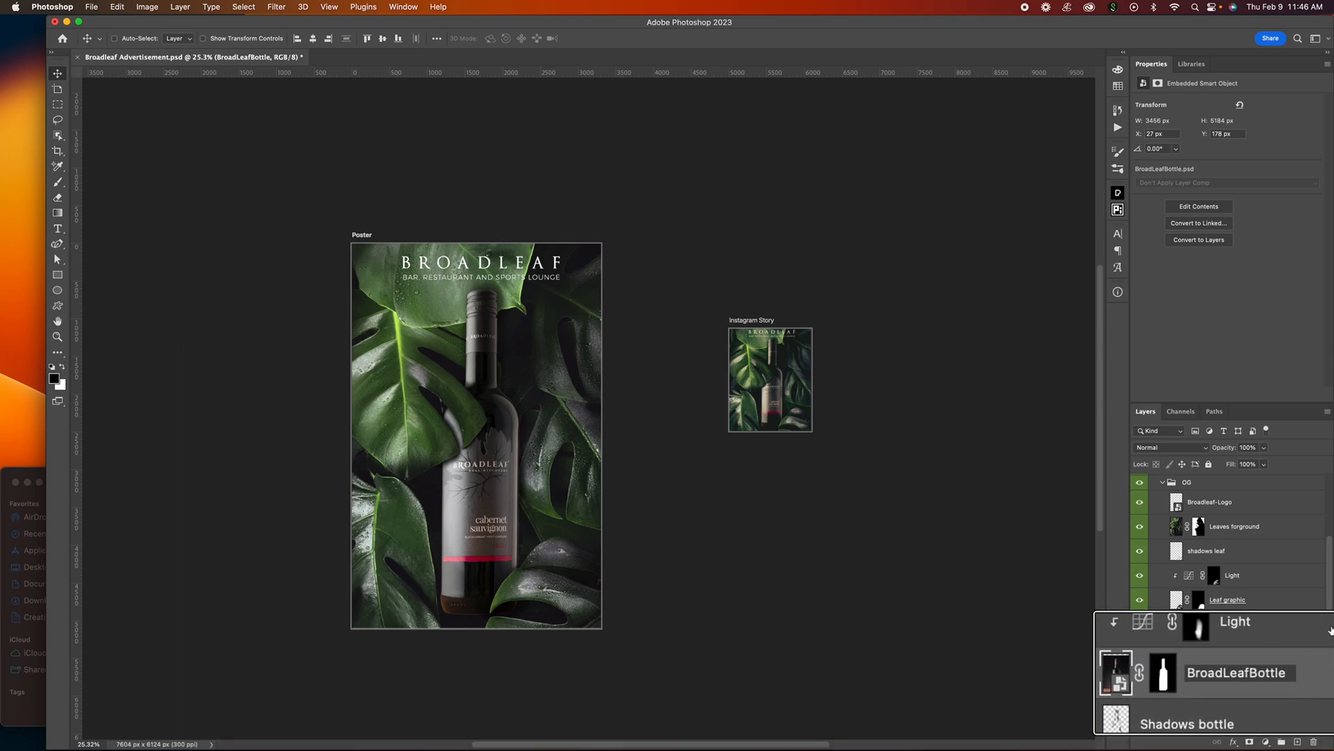
text(.jpg)
key(Return)
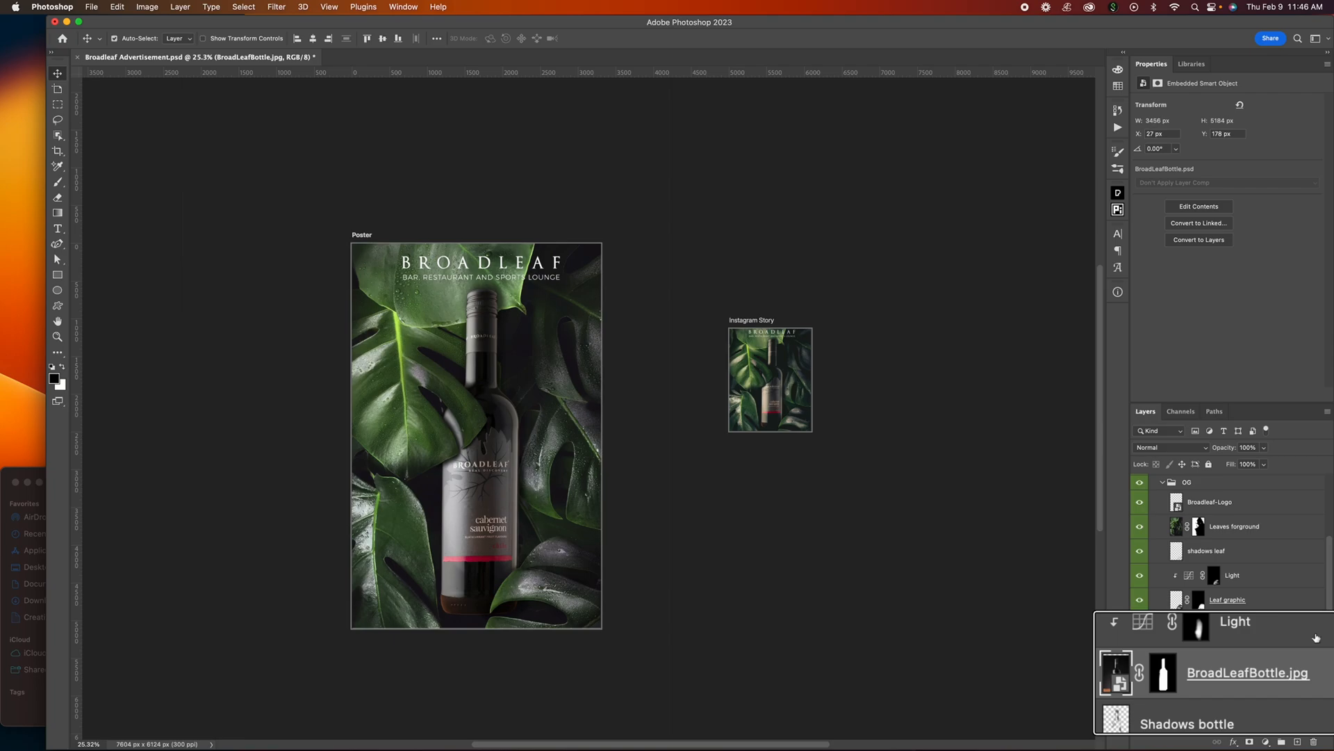
Switch to Finder, expand the Broadleaf Advertisement-assets folder and preview the generated BroadLeafBottle.jpg file
click(21, 471)
click(149, 538)
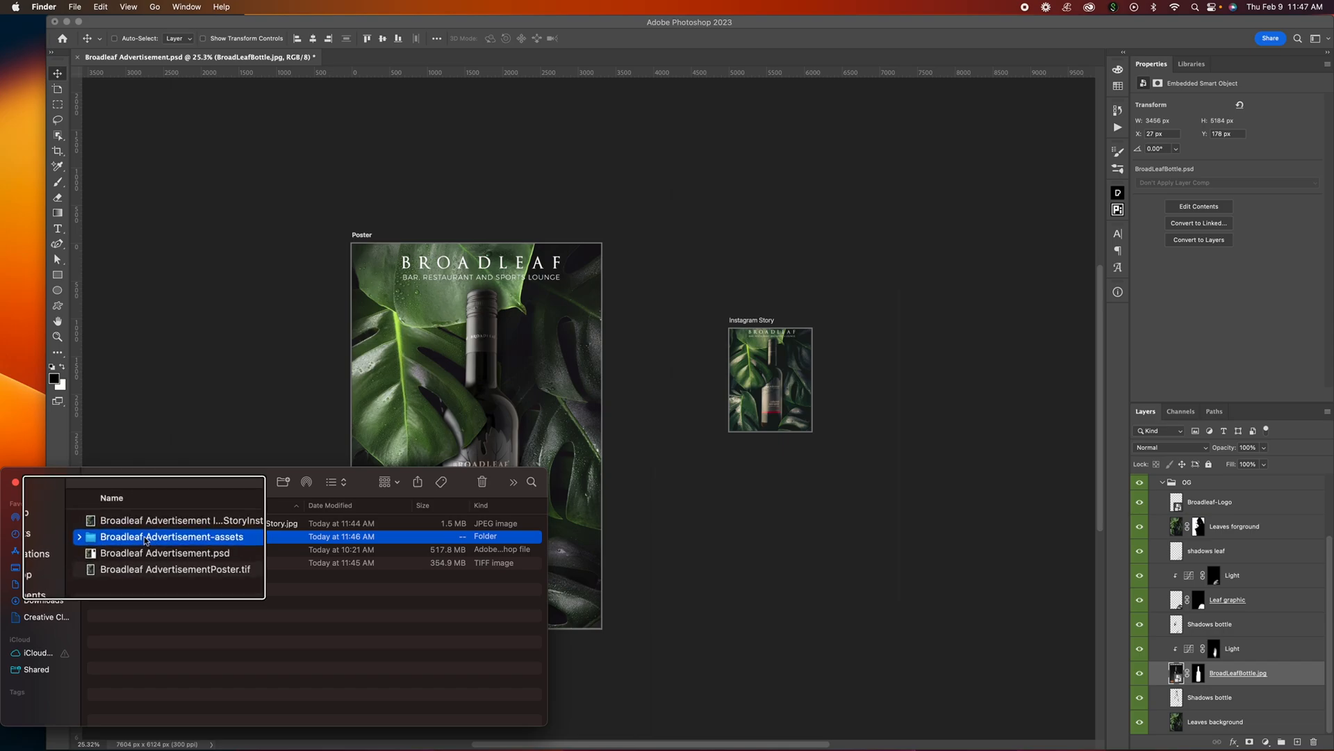
click(192, 553)
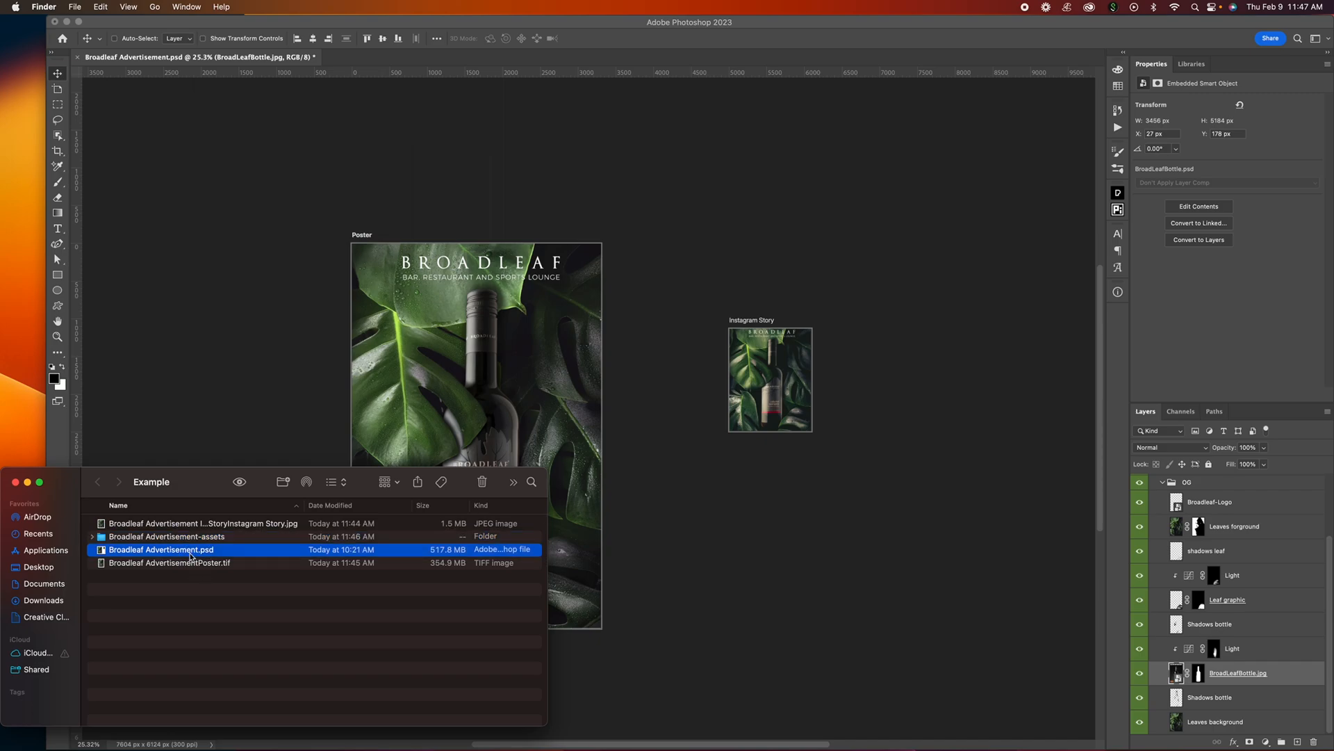
click(193, 539)
click(93, 537)
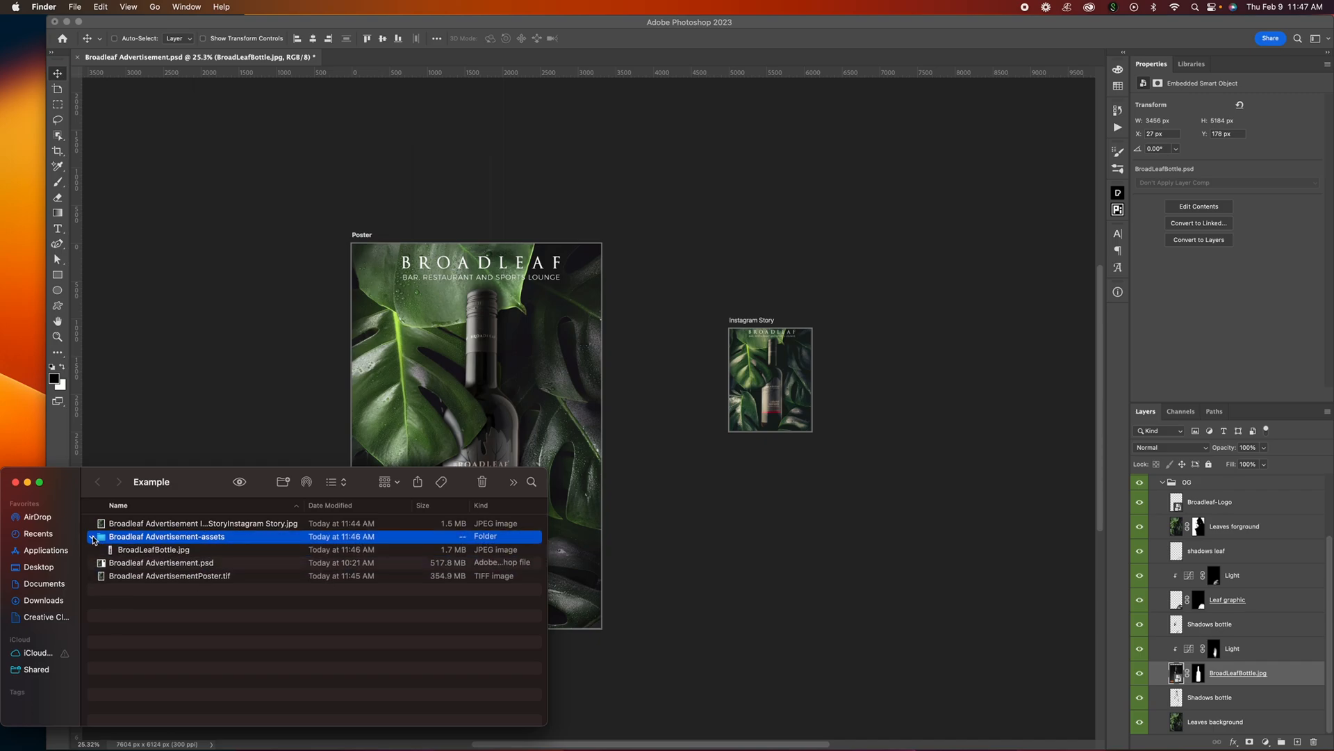
click(159, 554)
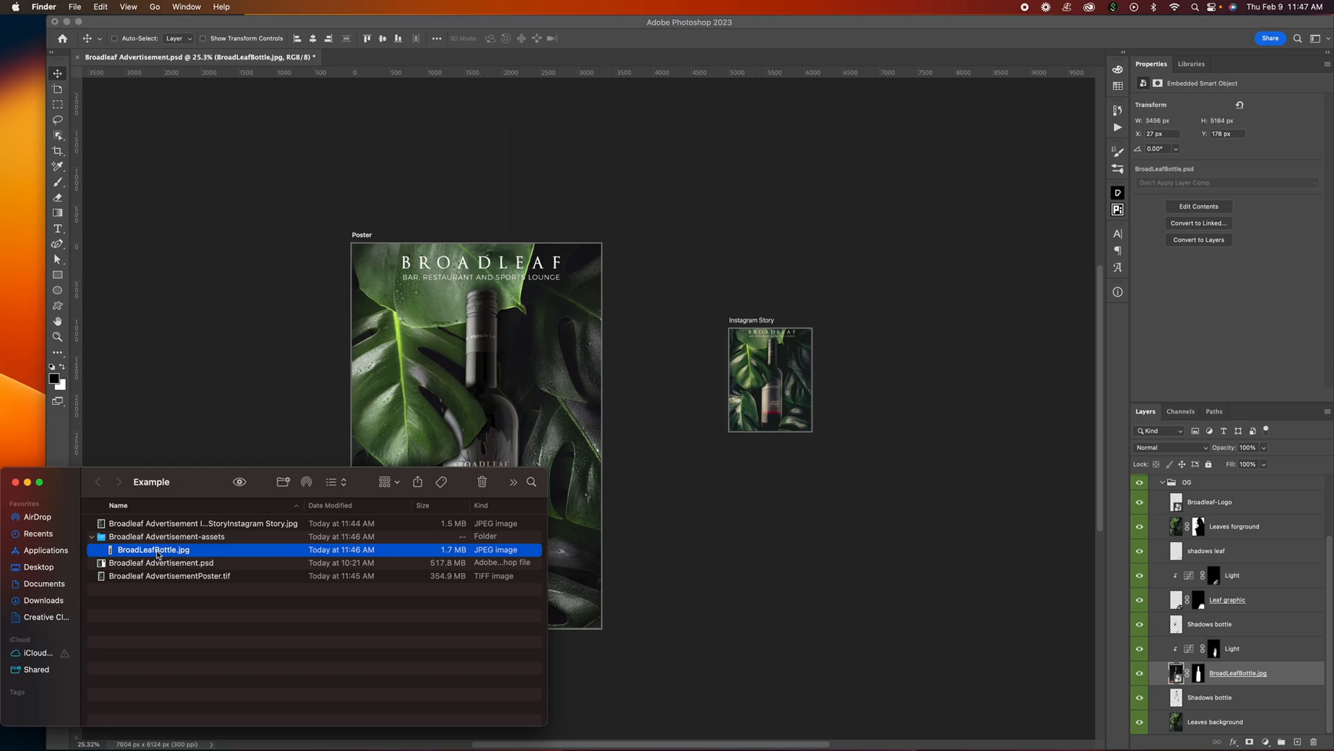
click(239, 483)
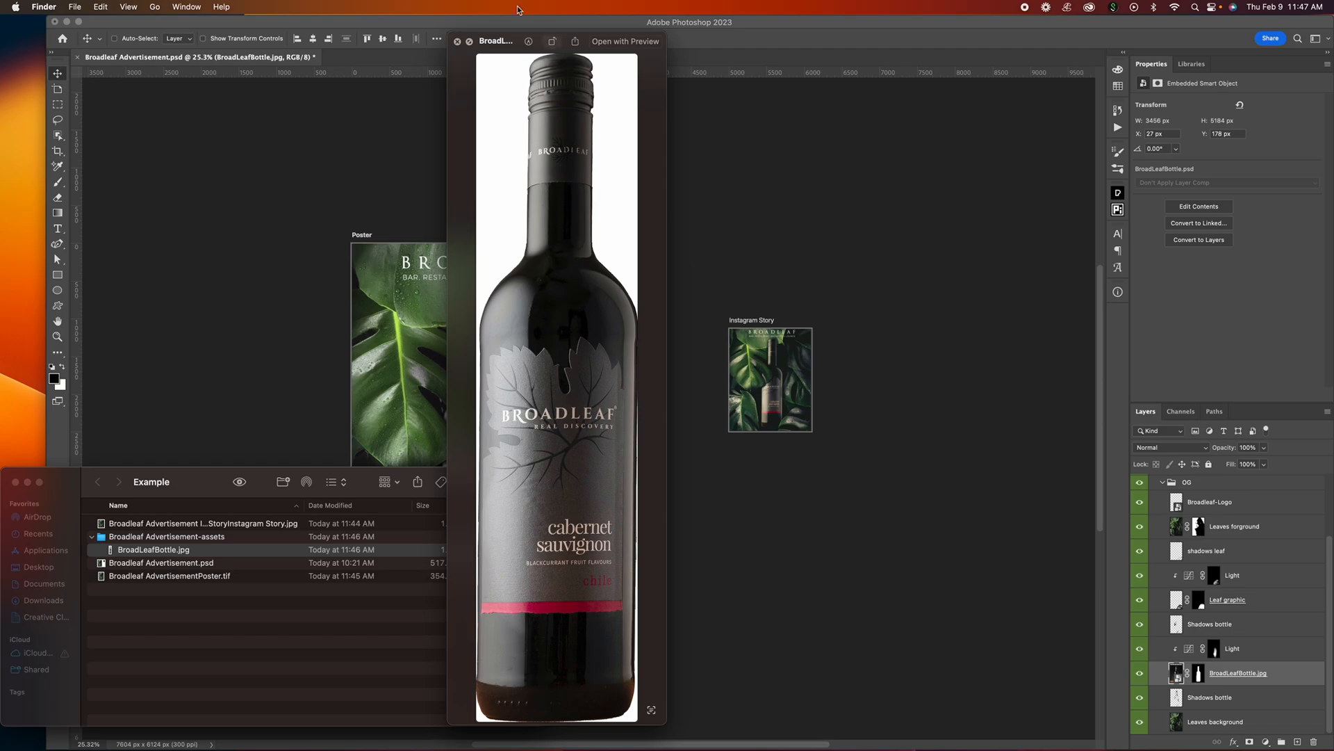
click(459, 42)
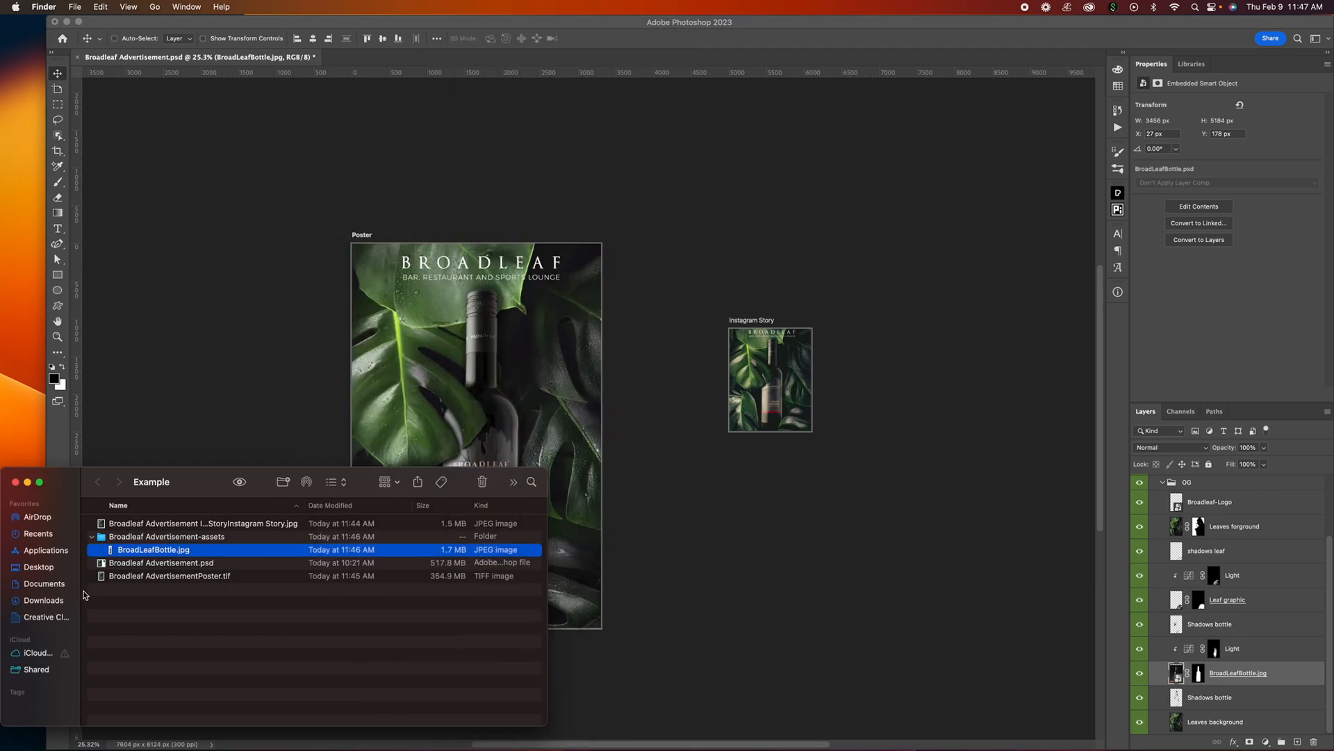
Return to Photoshop, remove the .jpg extension from the BroadLeafBottle layer's name and check the assets folder's content in Finder
click(1251, 674)
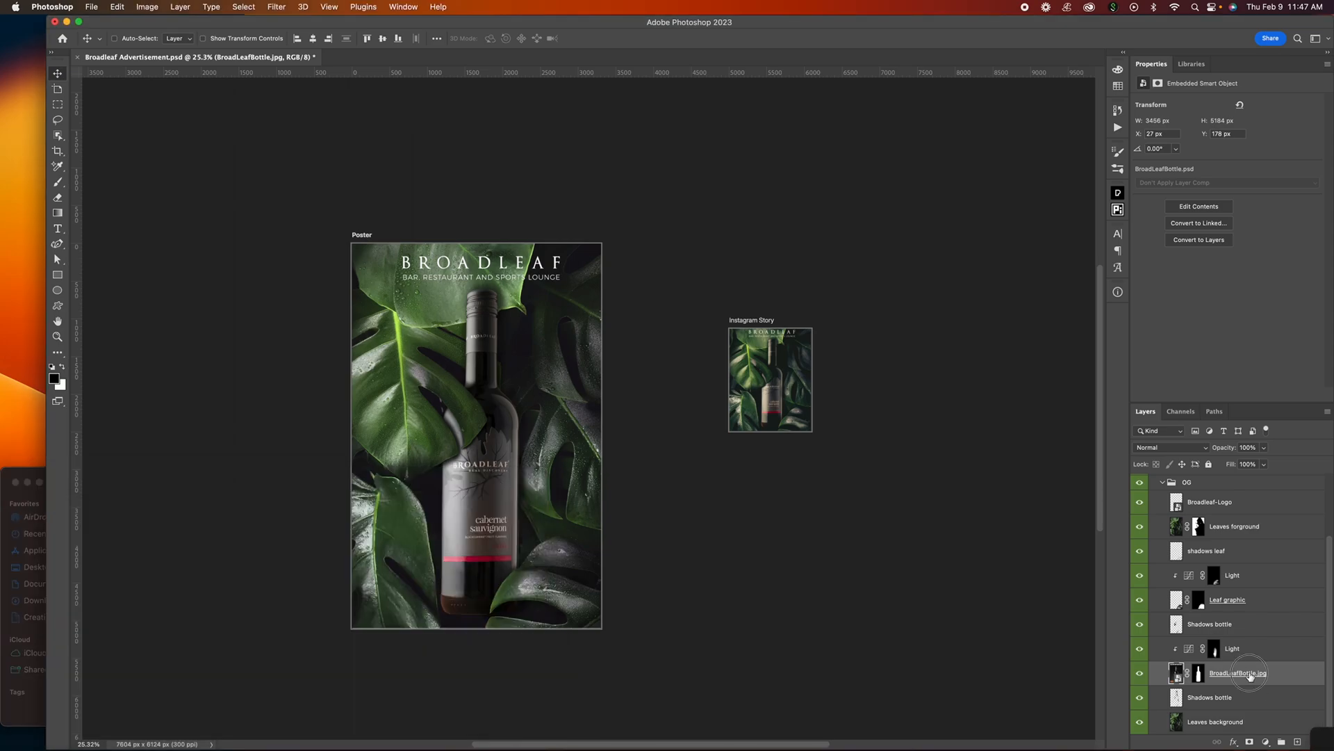
double_click(1261, 673)
key(Right)
key(Return)
click(44, 475)
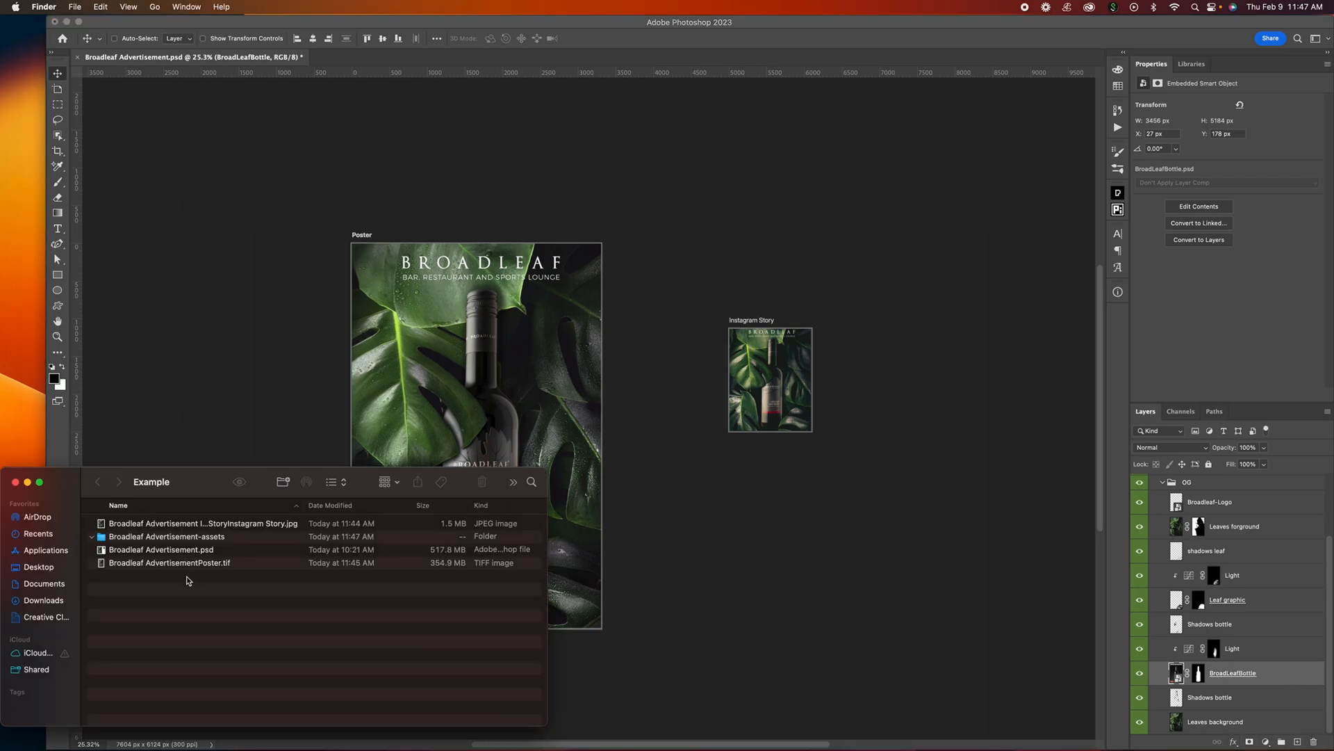
click(172, 539)
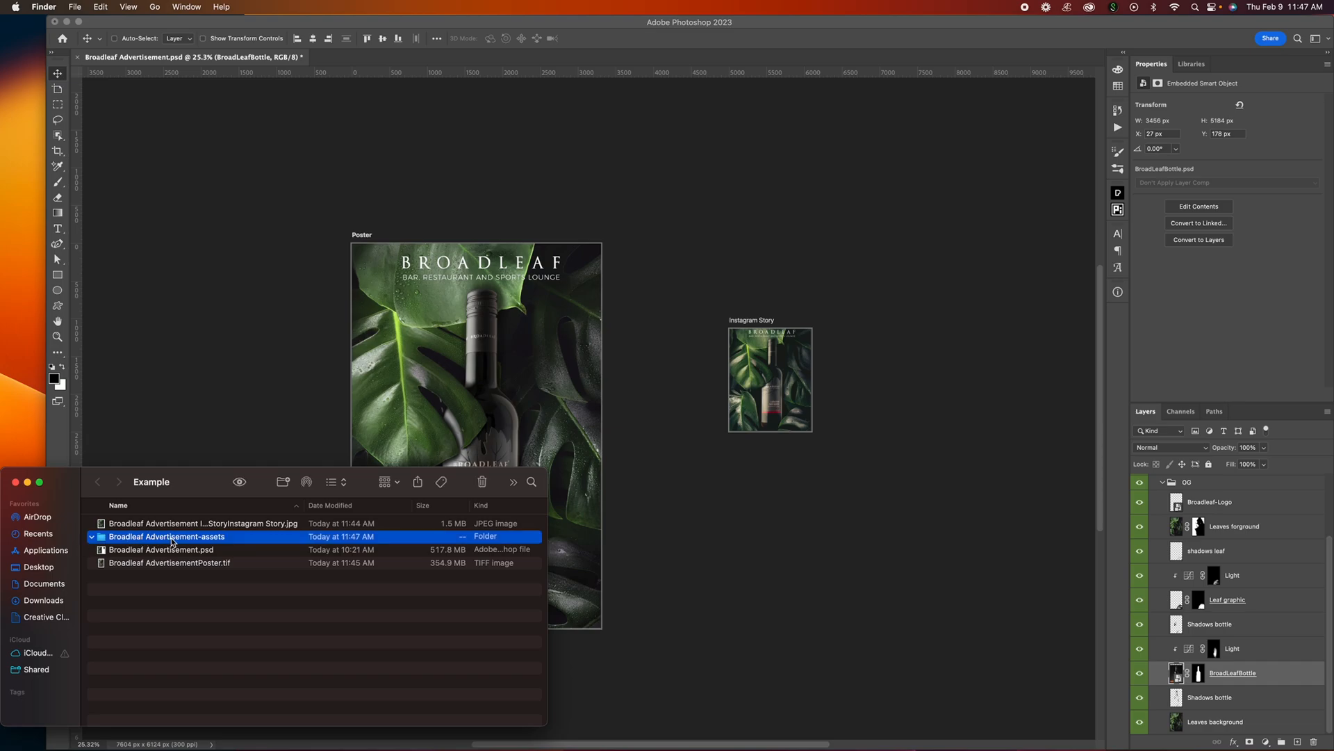
click(92, 537)
click(92, 538)
Return to Photoshop and view the BroadLeafBottle layer's mask on its own, restoring the normal artwork view when done
click(1248, 679)
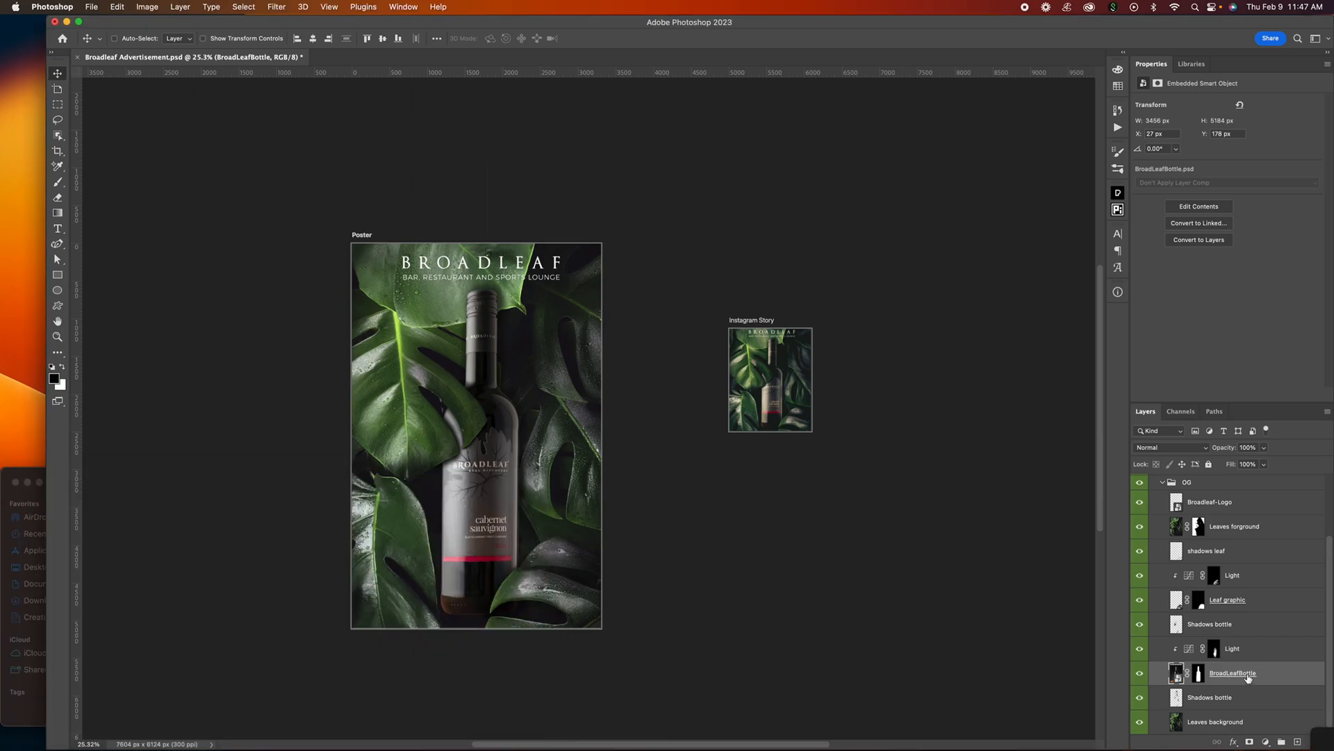
double_click(1247, 679)
click(1258, 674)
click(1198, 677)
alt+click(1197, 678)
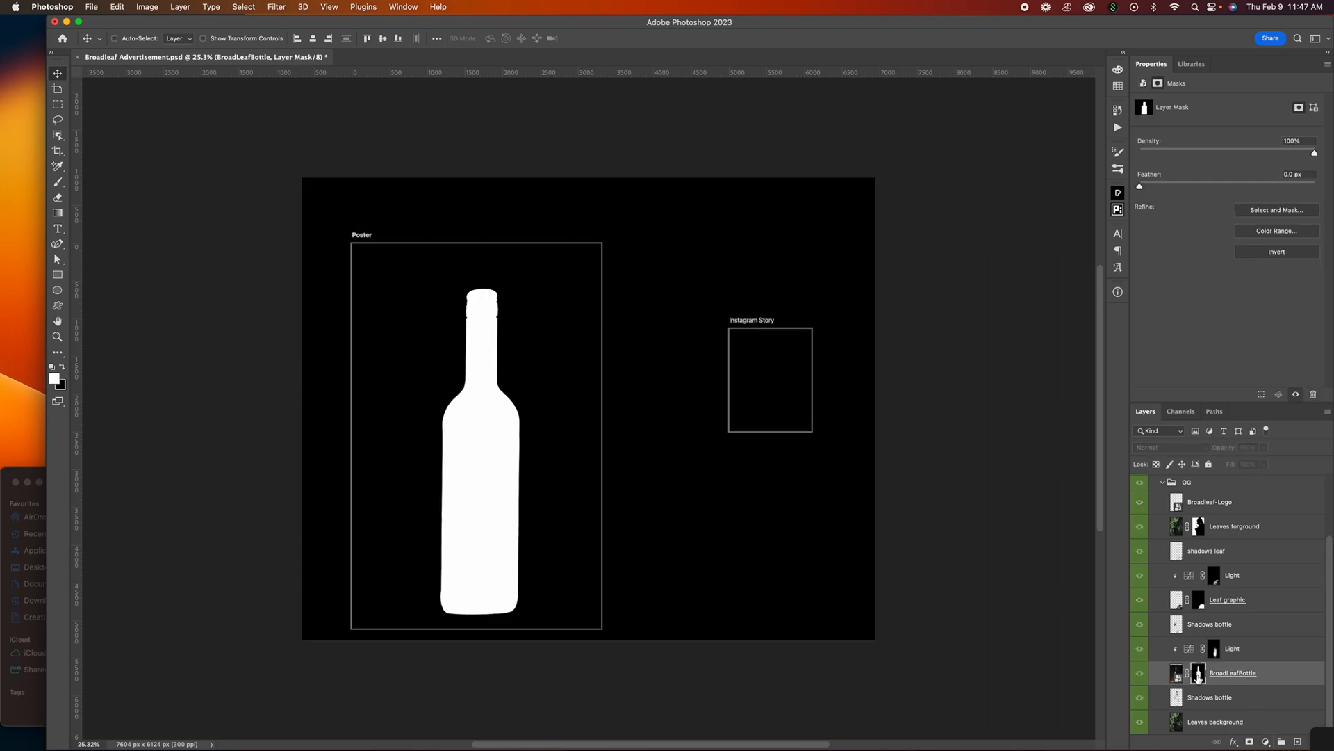
alt+click(1198, 678)
Rename the BroadLeafBottle layer as BroadLeafBottle.png to generate a PNG asset
click(1249, 675)
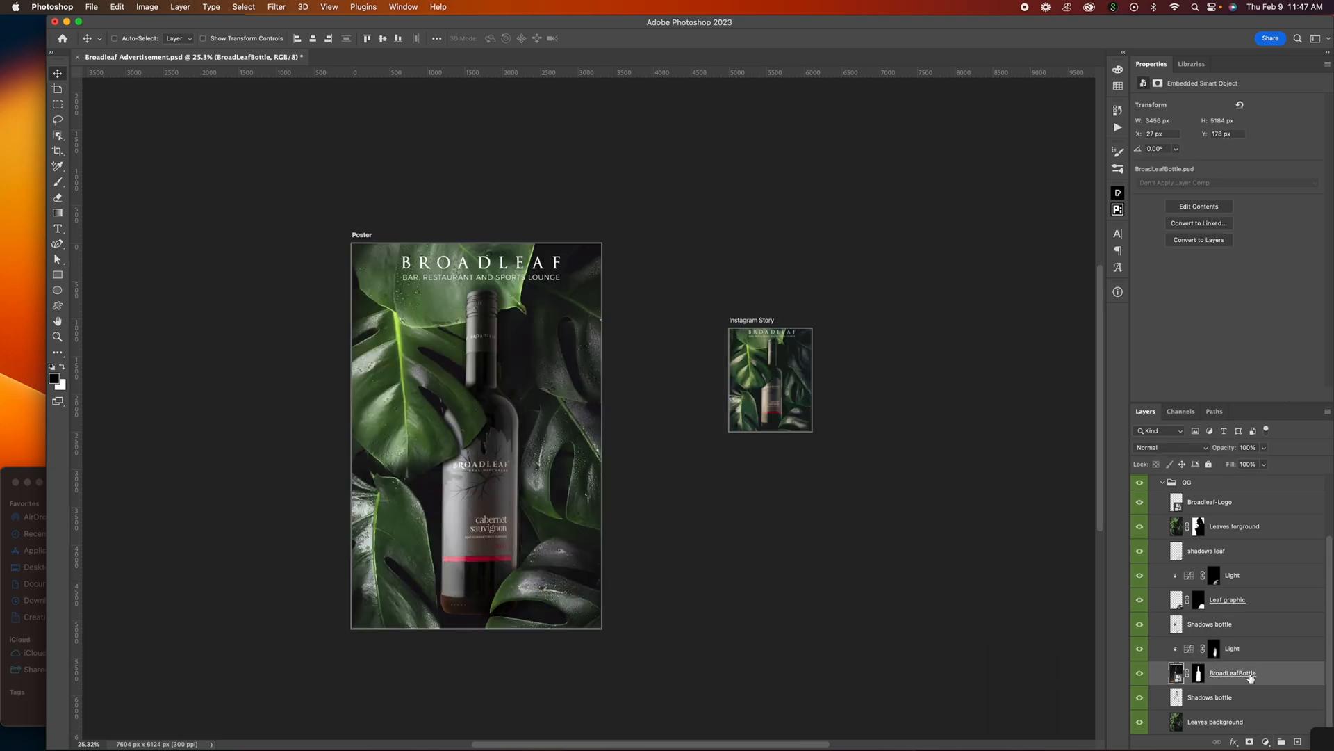
double_click(1251, 676)
click(1255, 675)
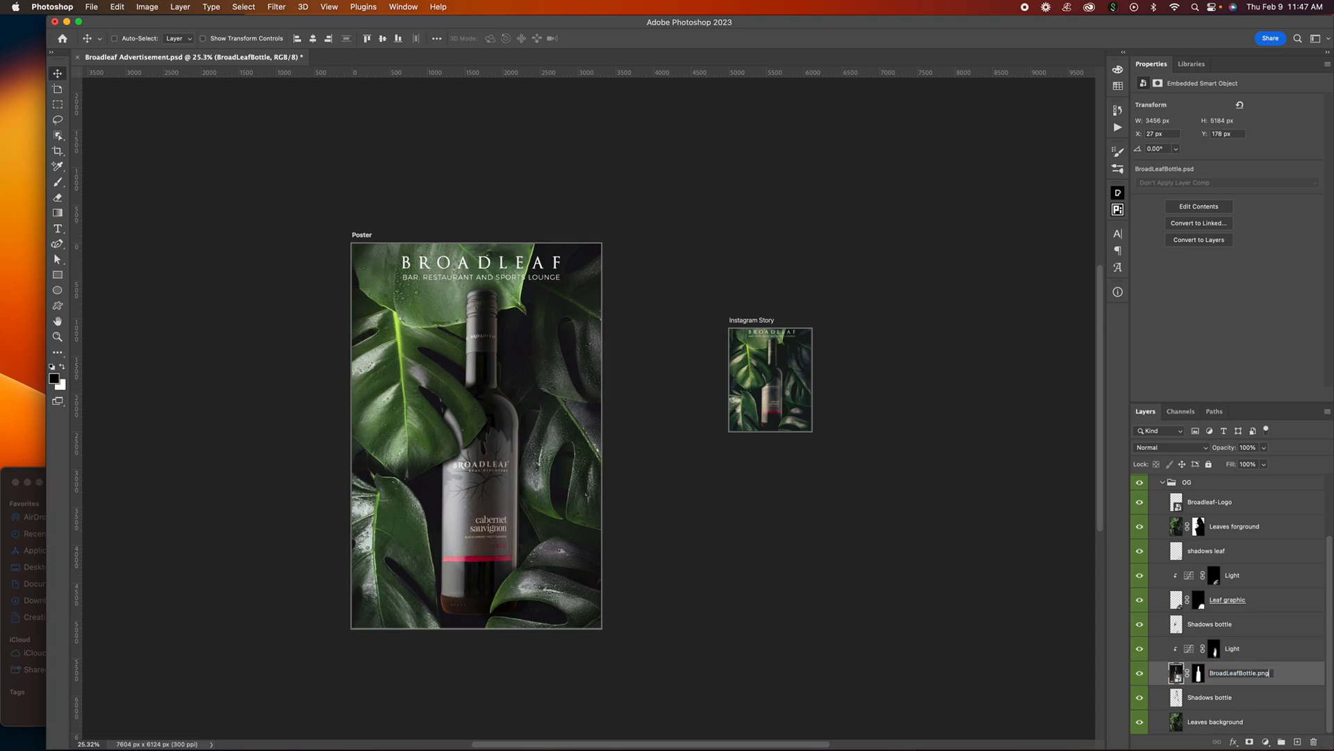
key(Return)
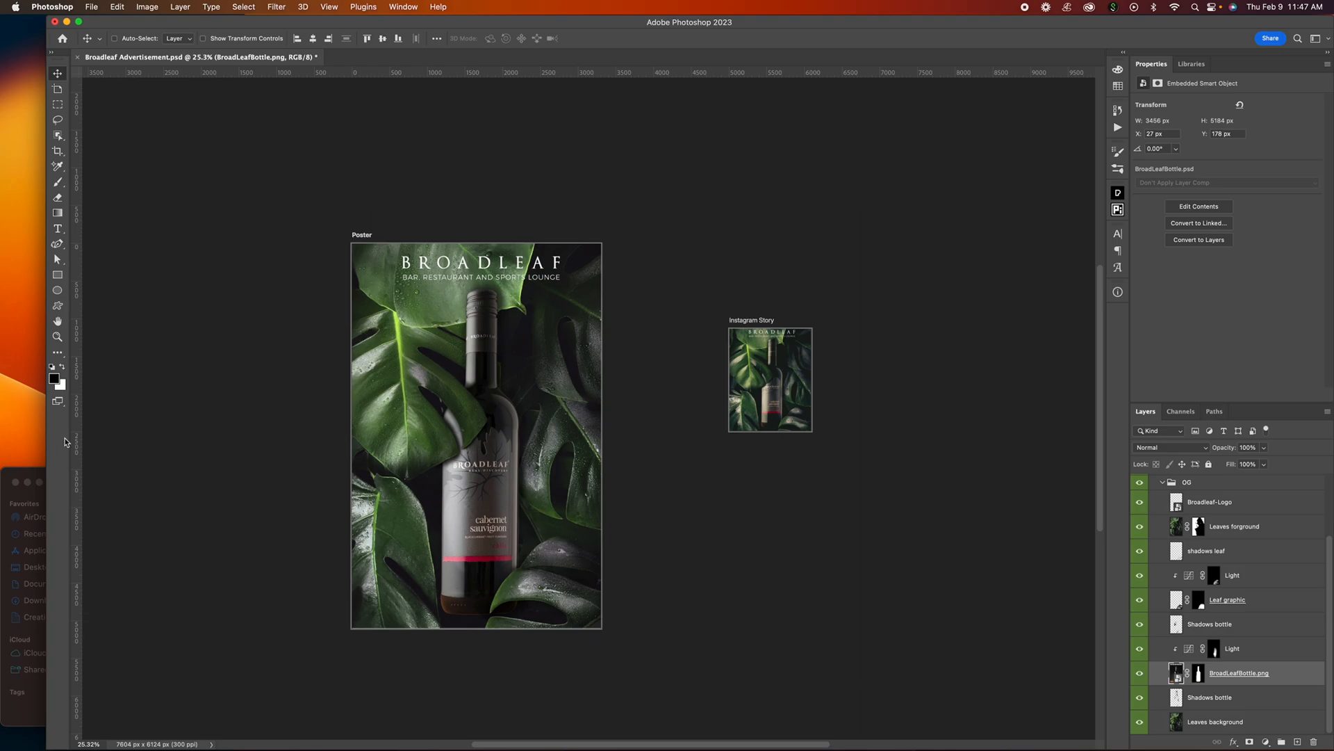
Preview the generated BroadLeafBottle.png file from the assets folder in Finder and close the preview
click(31, 469)
click(230, 554)
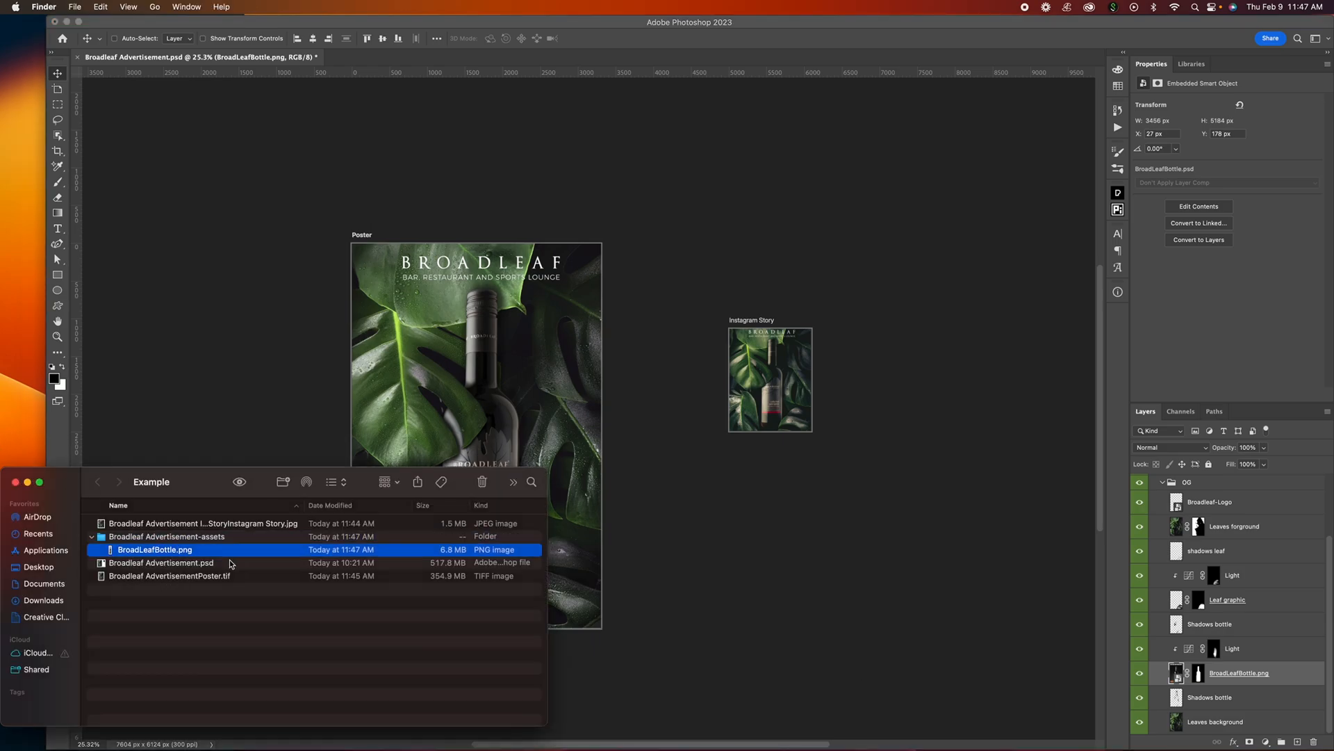
click(239, 481)
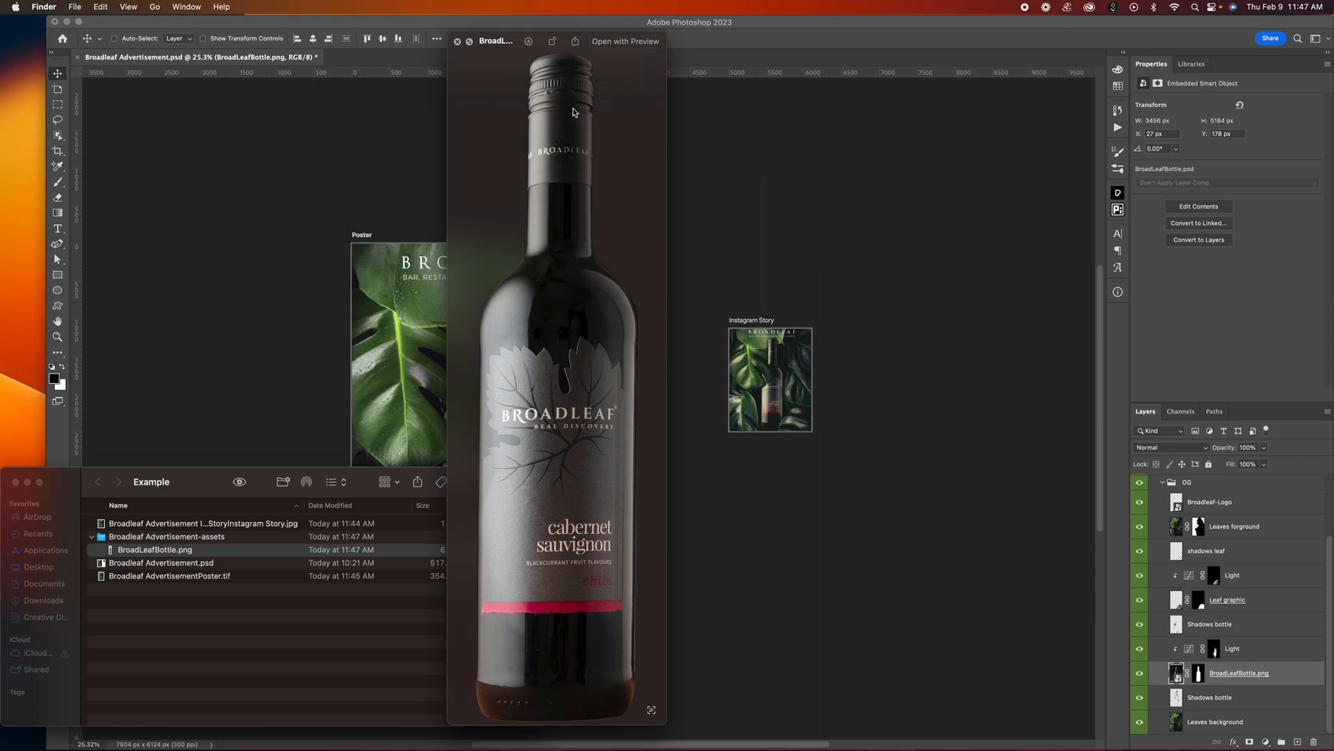
click(458, 42)
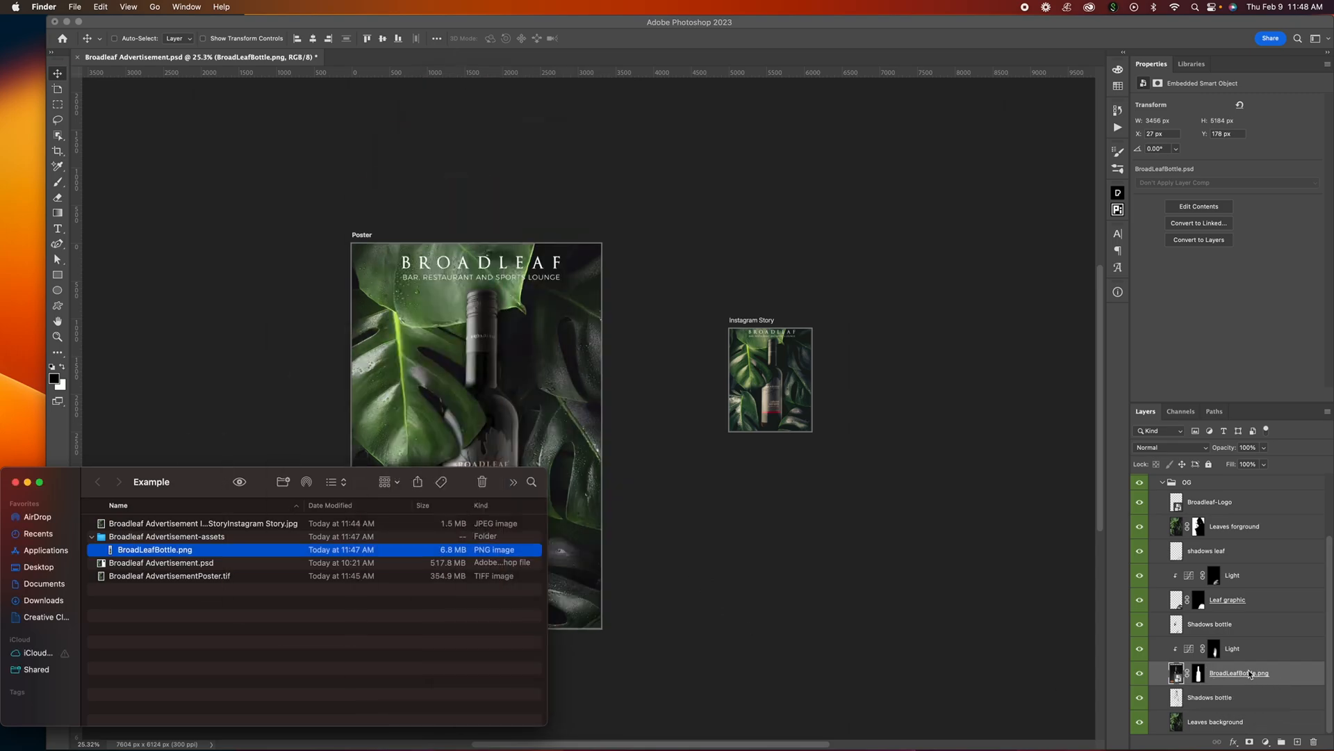
Return to Photoshop and rename the Leaves background layer as Leaves background.jpg to generate a JPEG asset
click(1248, 531)
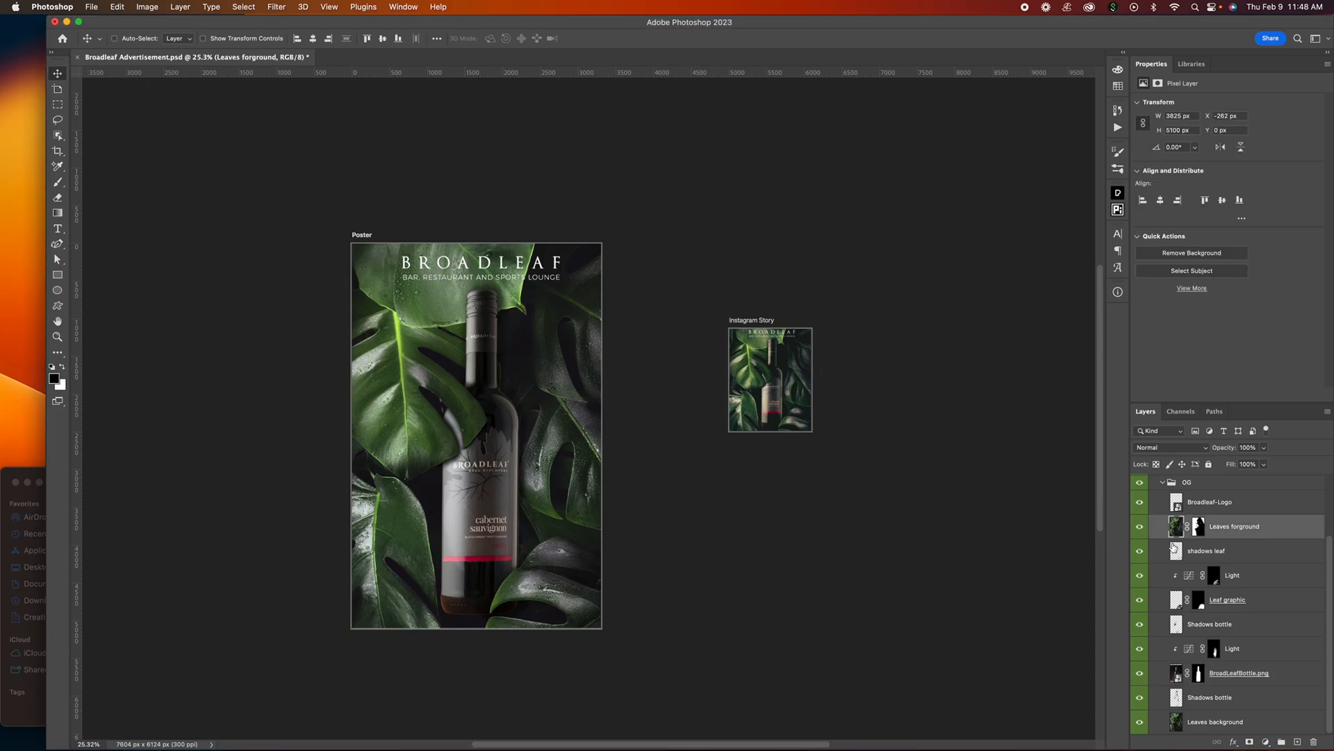
double_click(1235, 723)
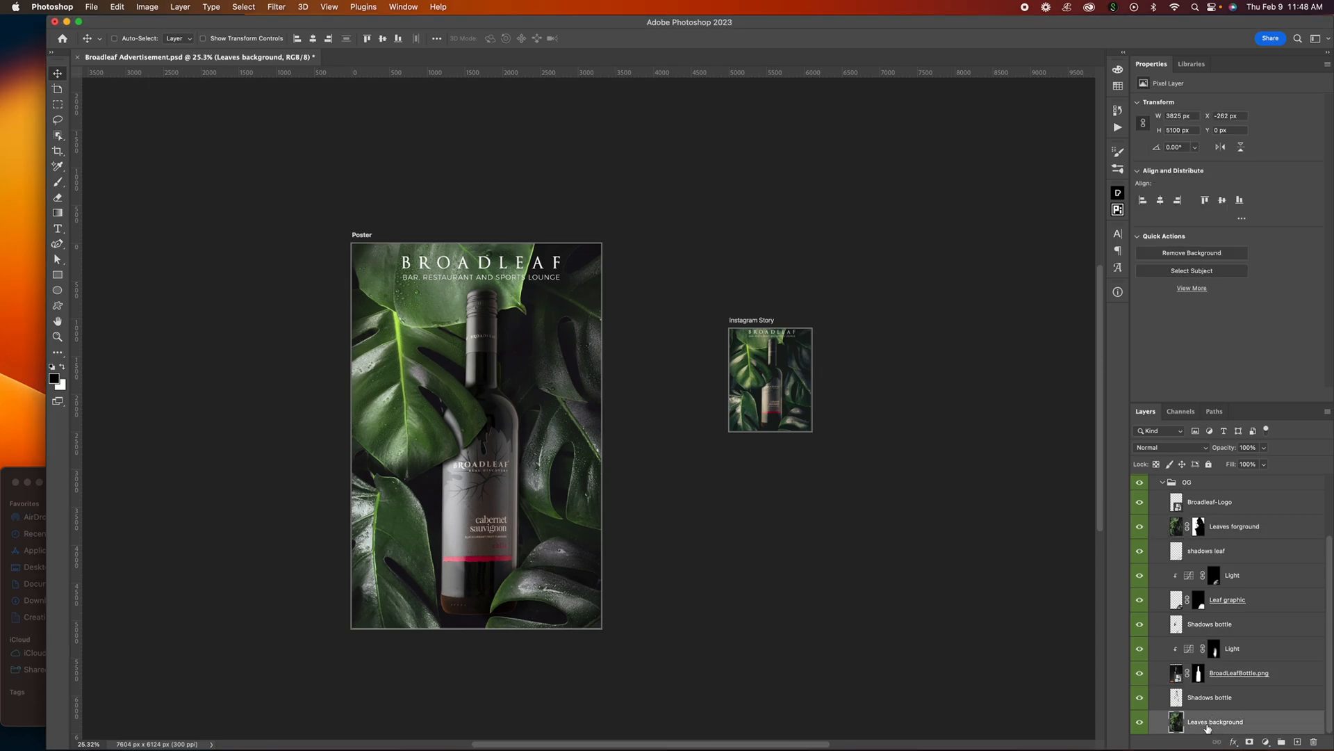
click(1246, 724)
mouse_move(1222, 750)
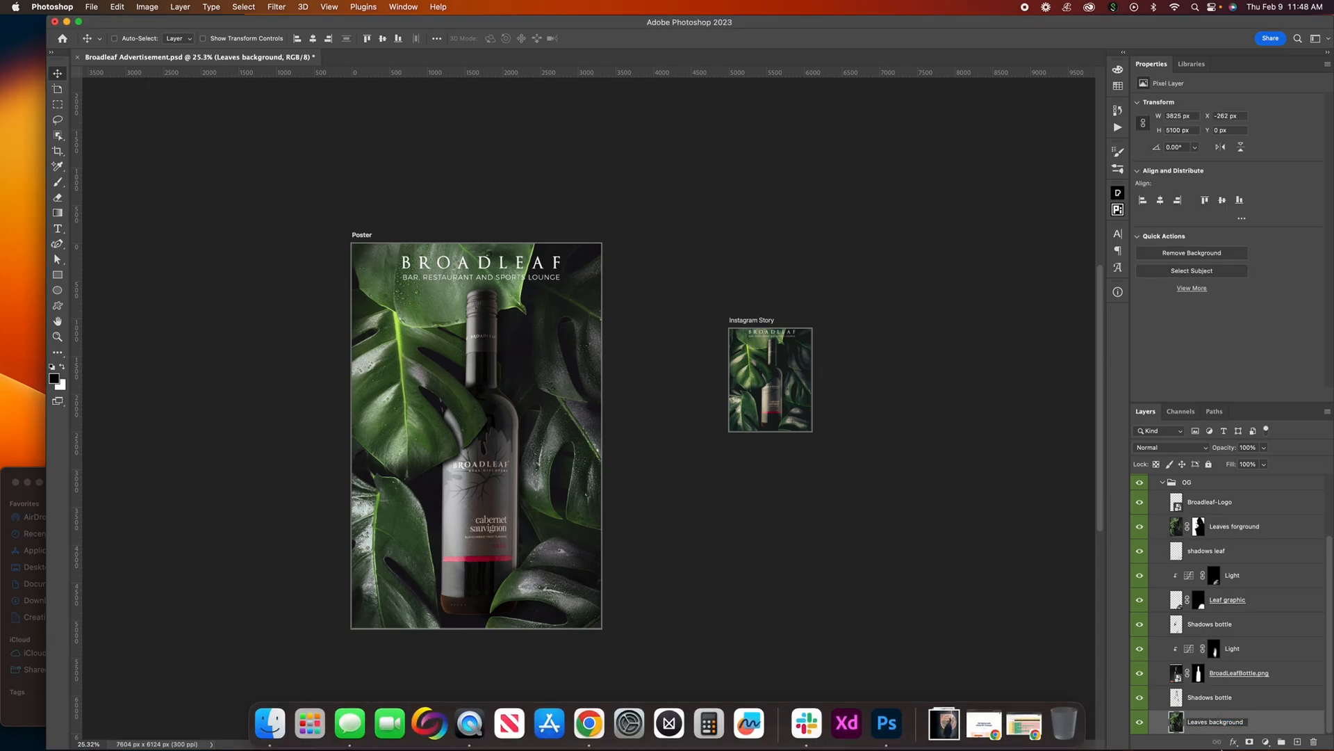
key(Return)
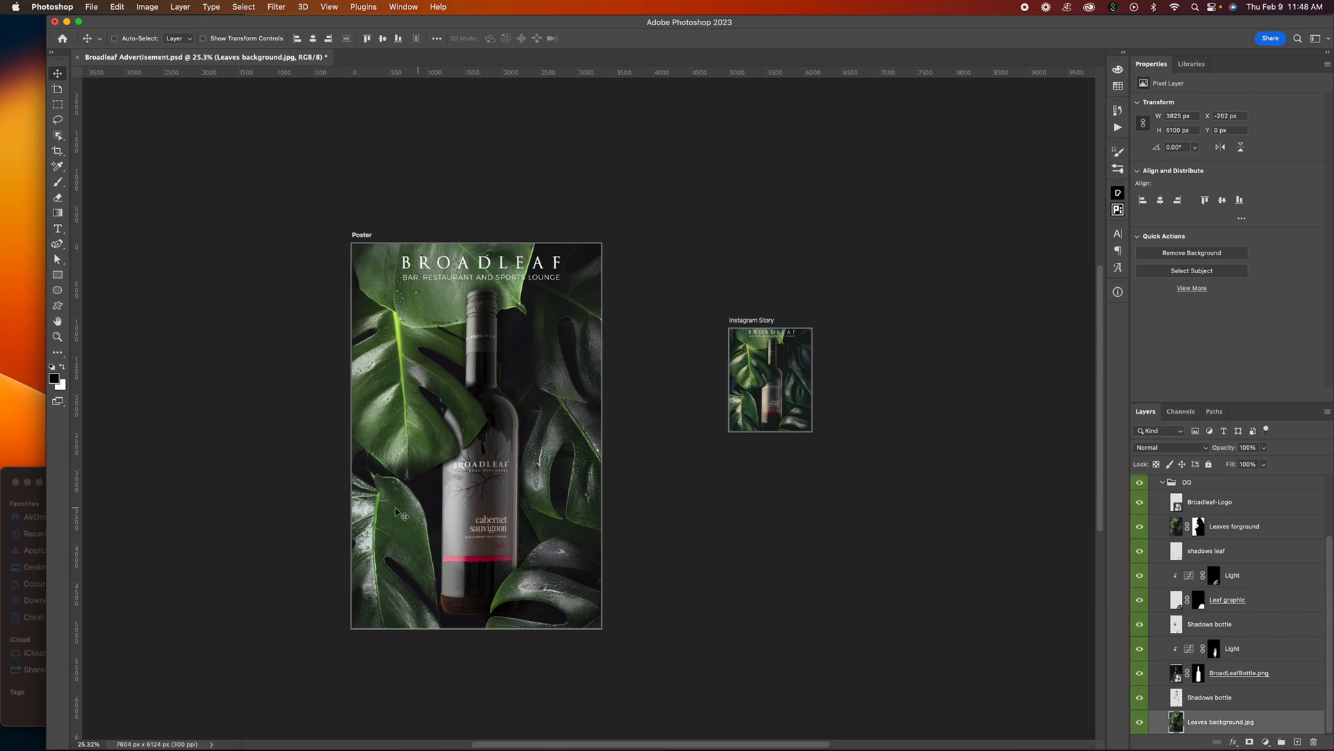
Preview Leaves background.jpg and BroadLeafBottle.png from the assets folder in Finder, and close the preview
click(29, 475)
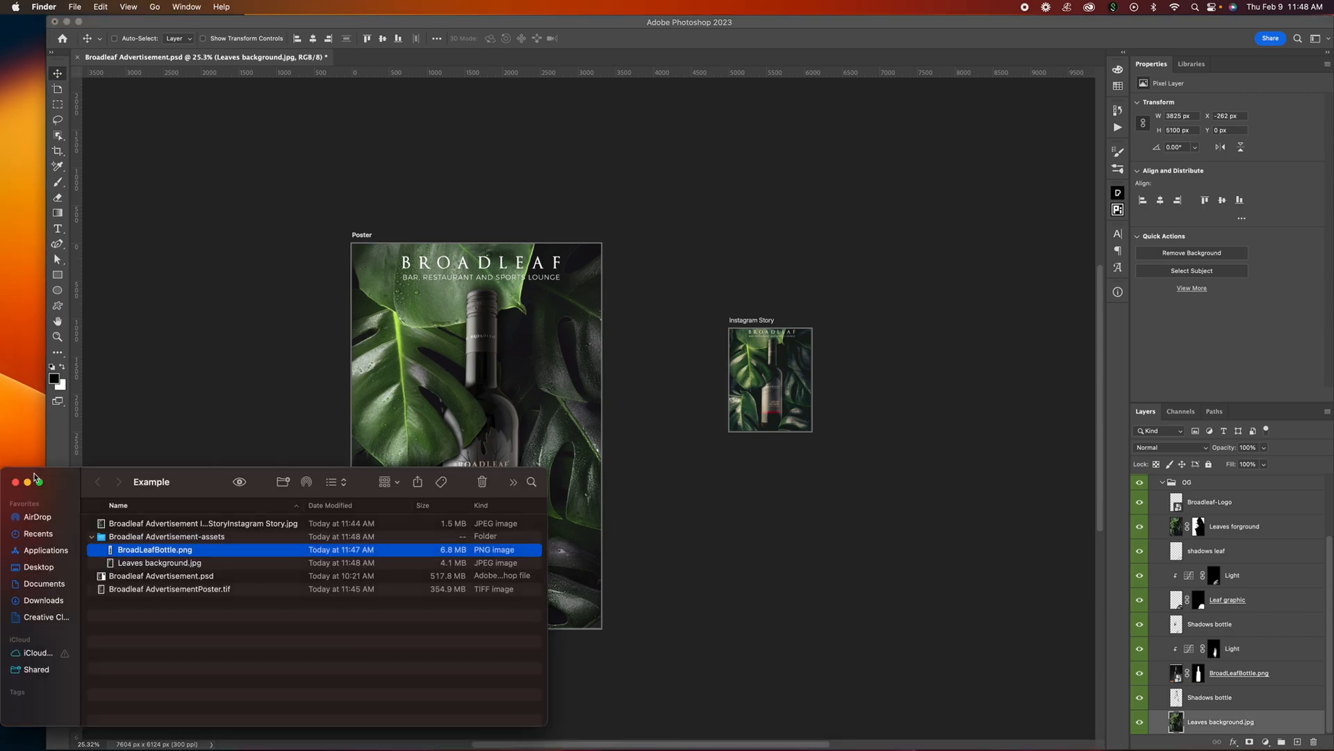
click(181, 564)
click(240, 482)
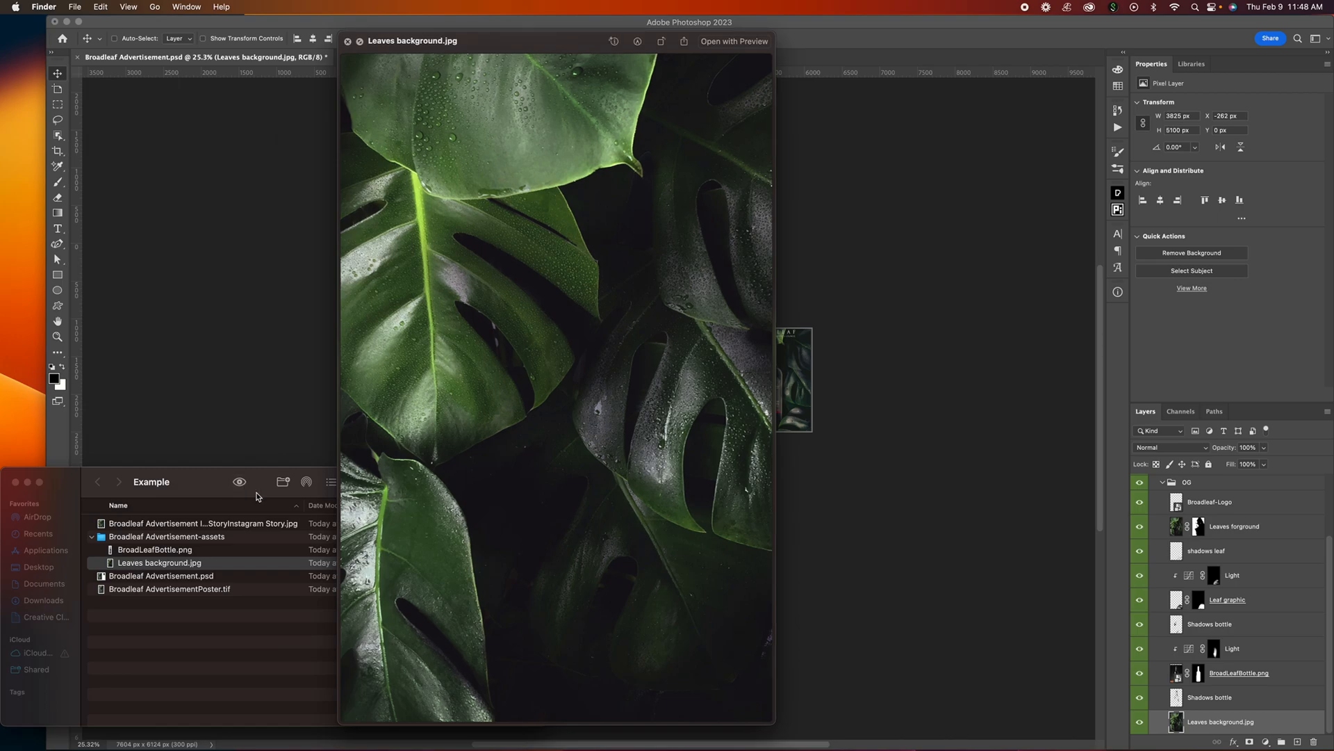
click(185, 552)
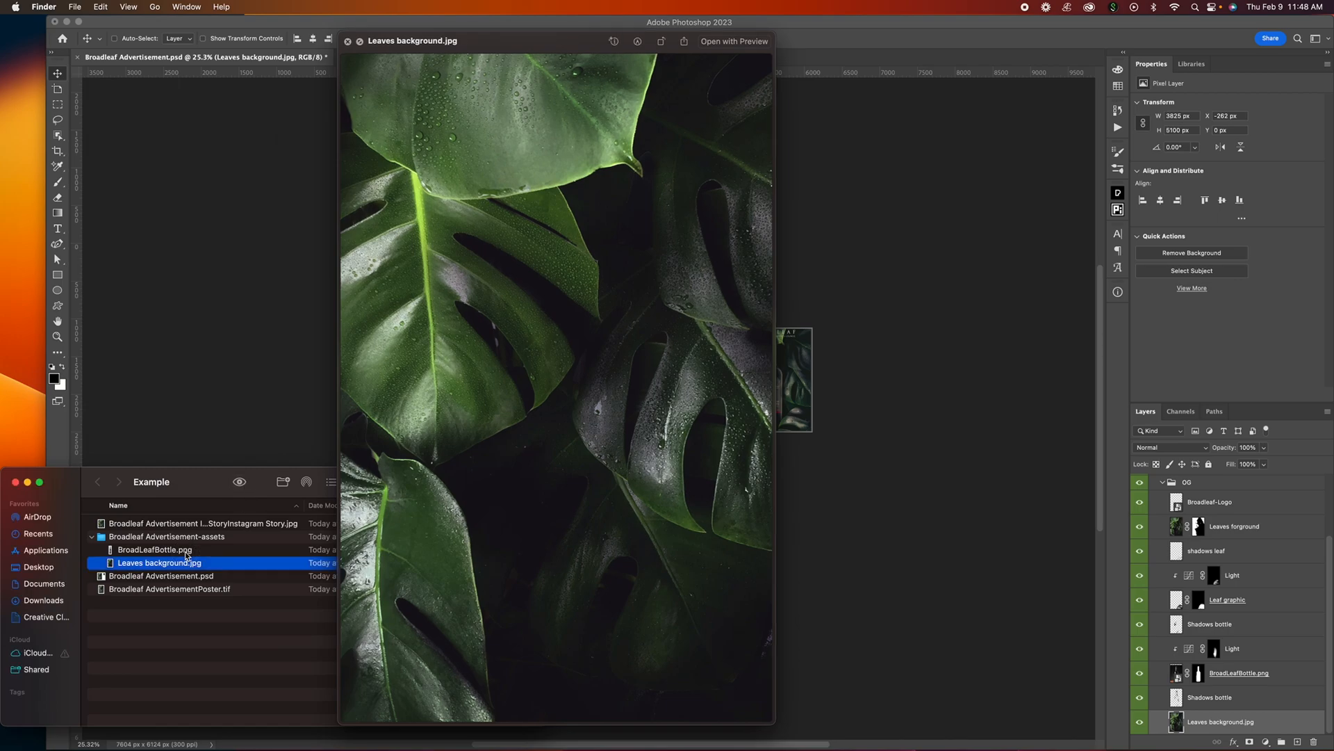
click(173, 552)
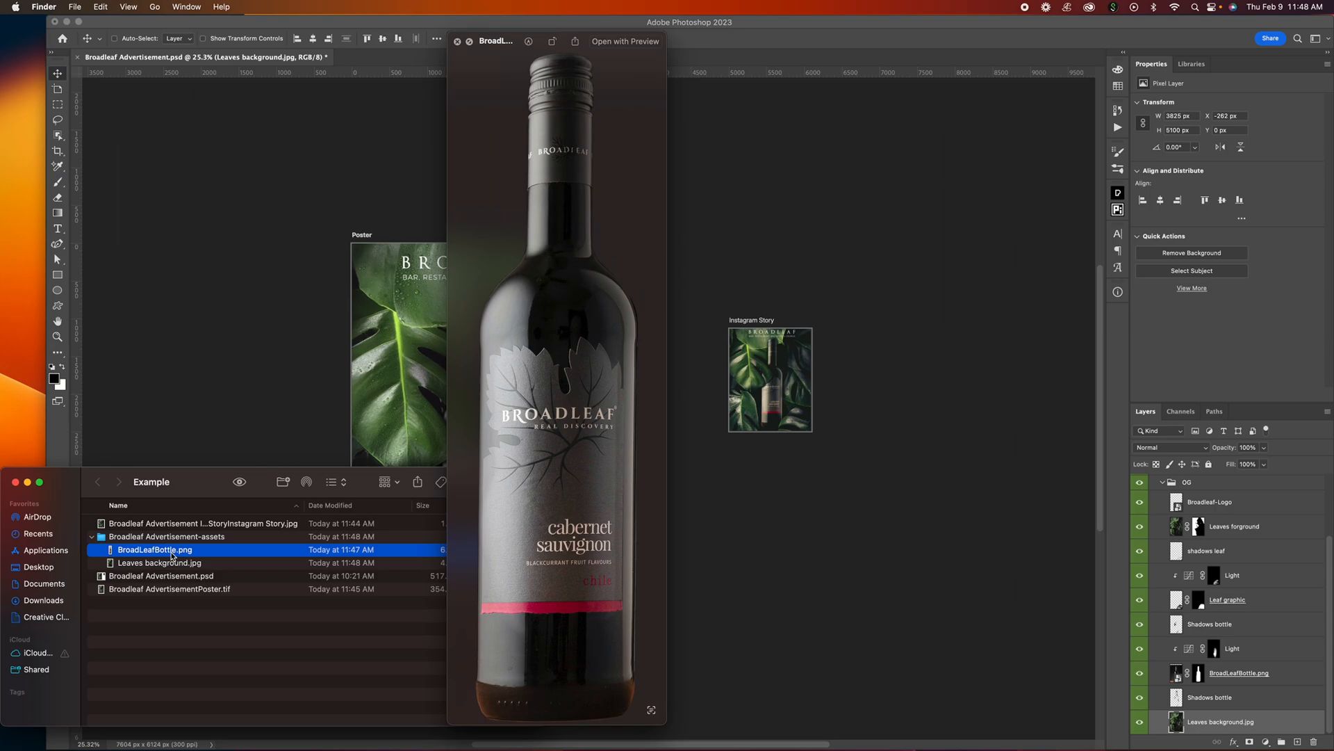
click(457, 42)
Return to Photoshop, collapse the Poster artboard's OG group and show the Colorgrade and Colrgrade filter layers
click(1246, 679)
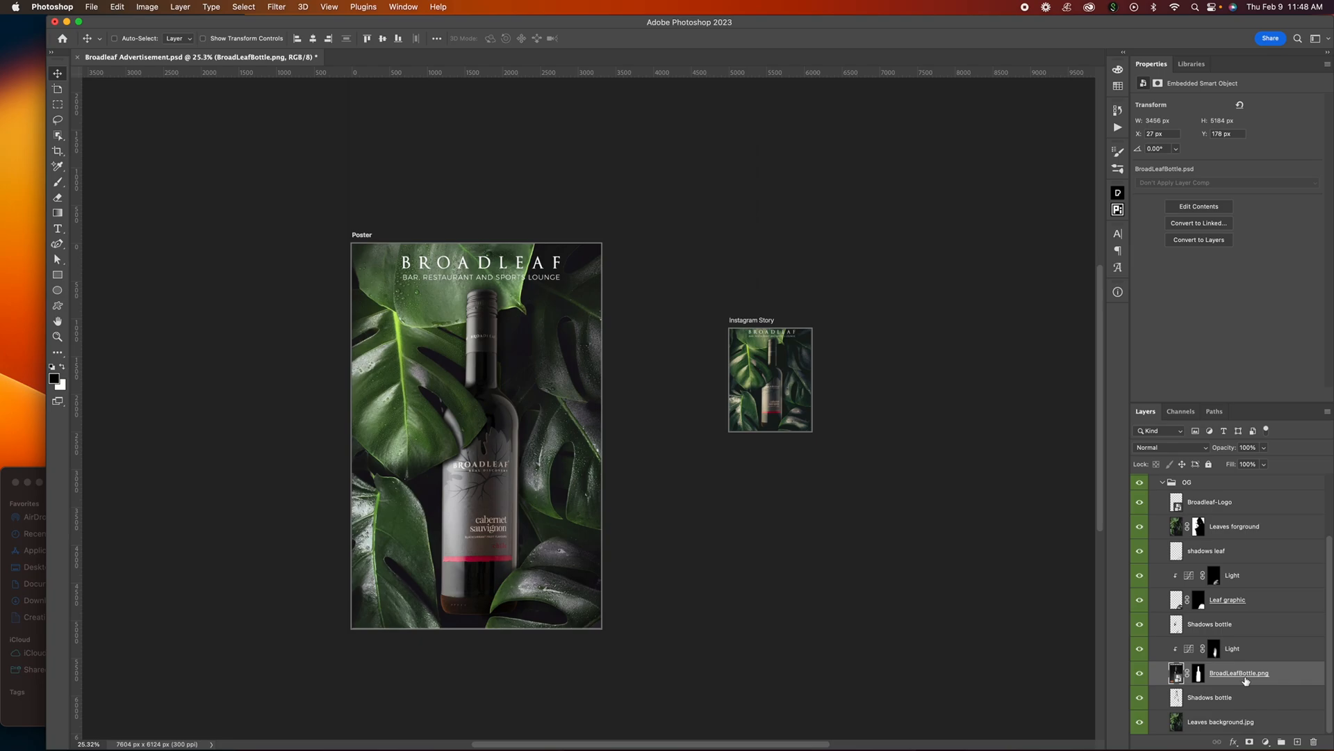
click(1216, 654)
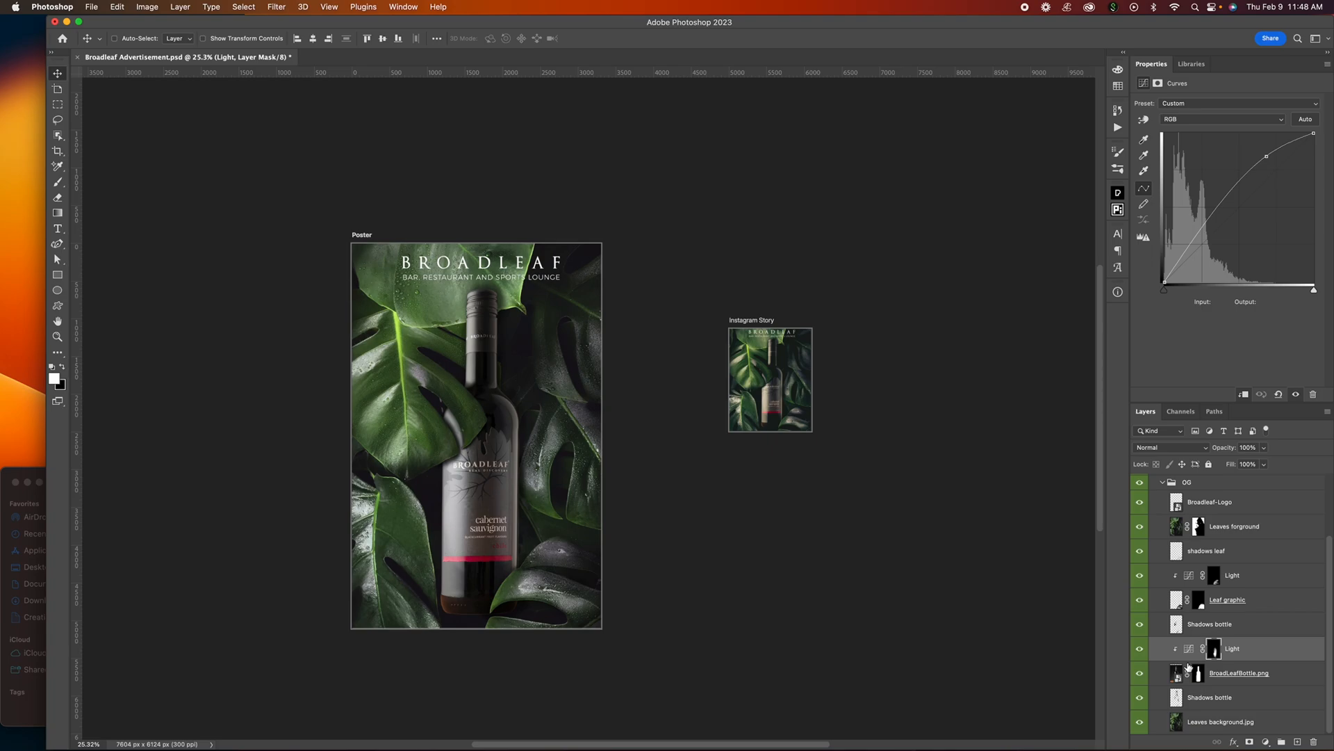
scroll(1222, 608, up, 3)
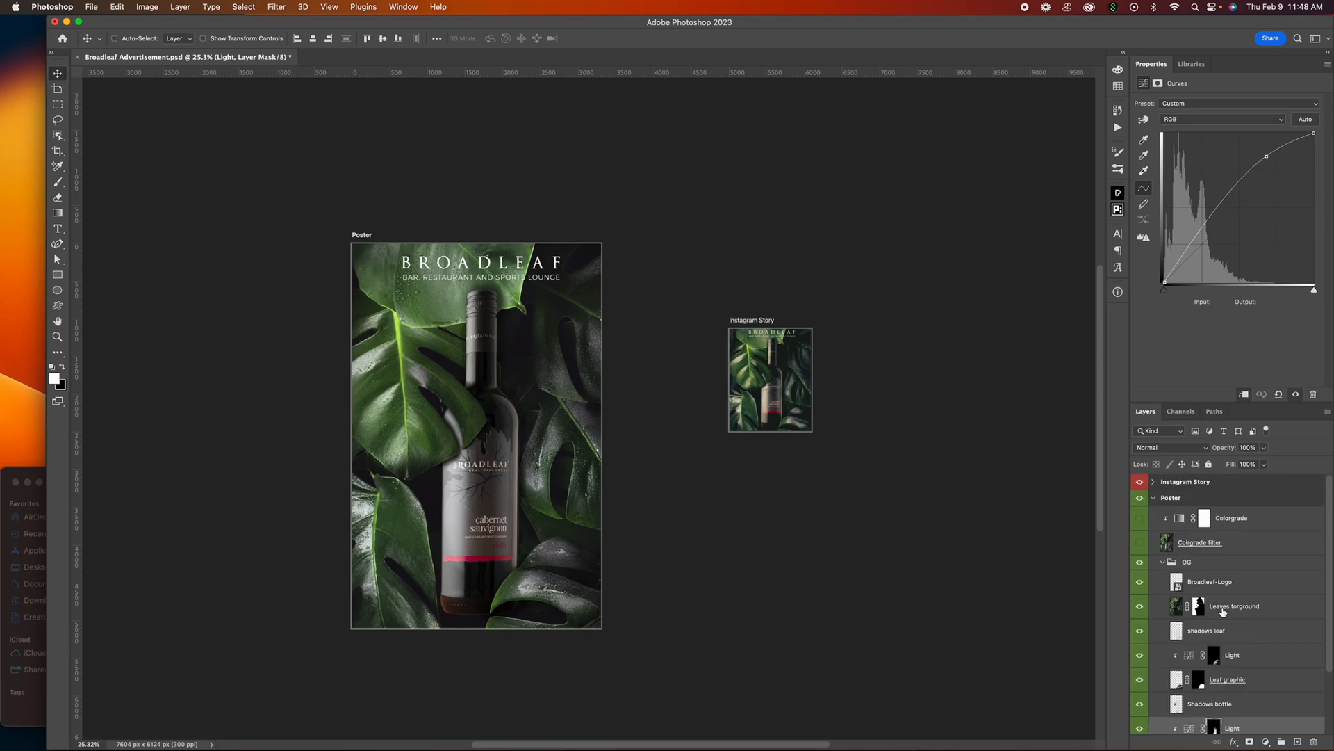
click(1170, 564)
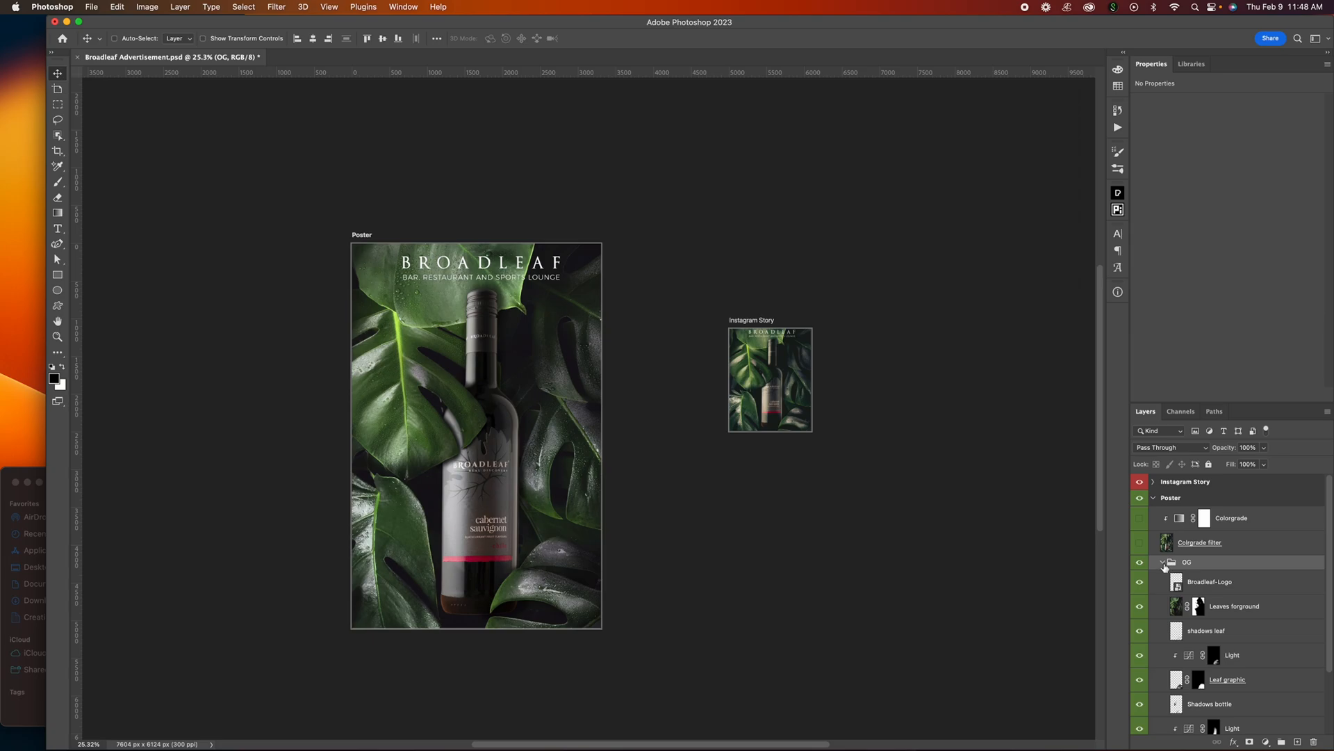
click(1163, 563)
click(1163, 562)
click(1164, 564)
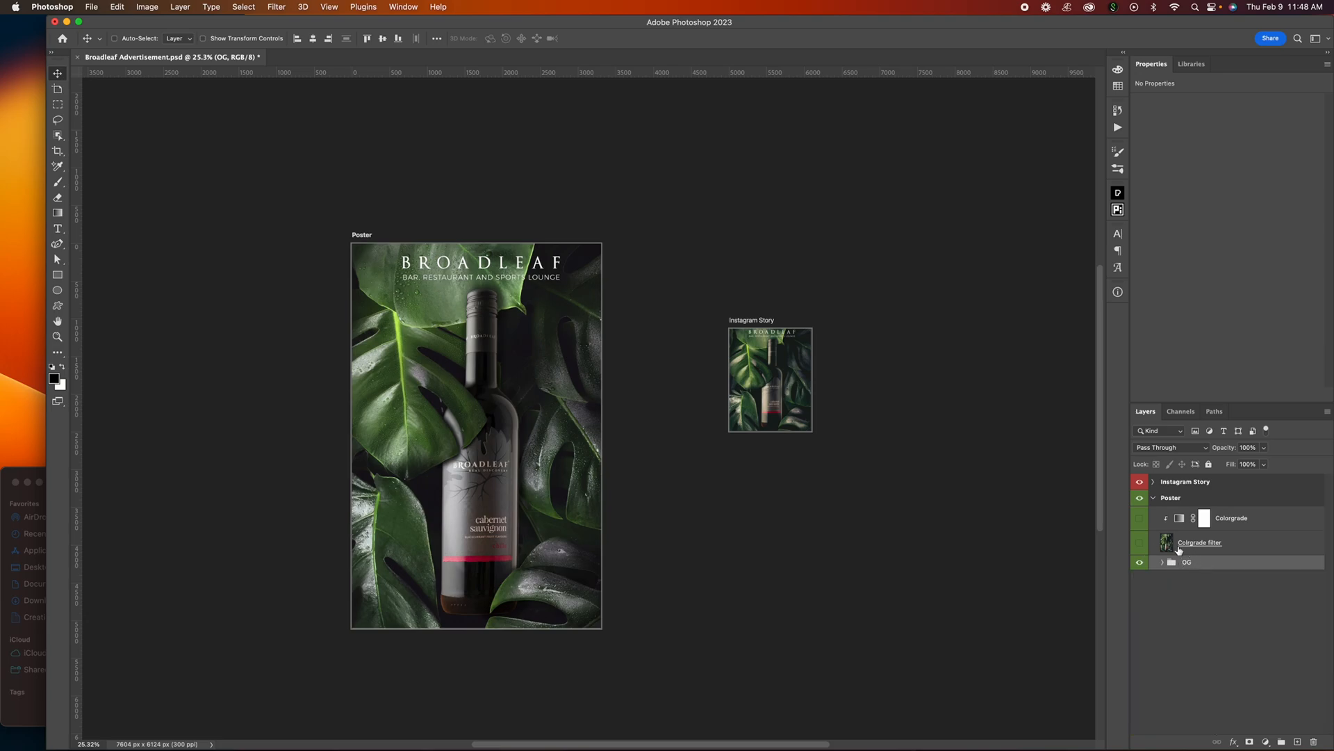
drag(1140, 518, 1142, 541)
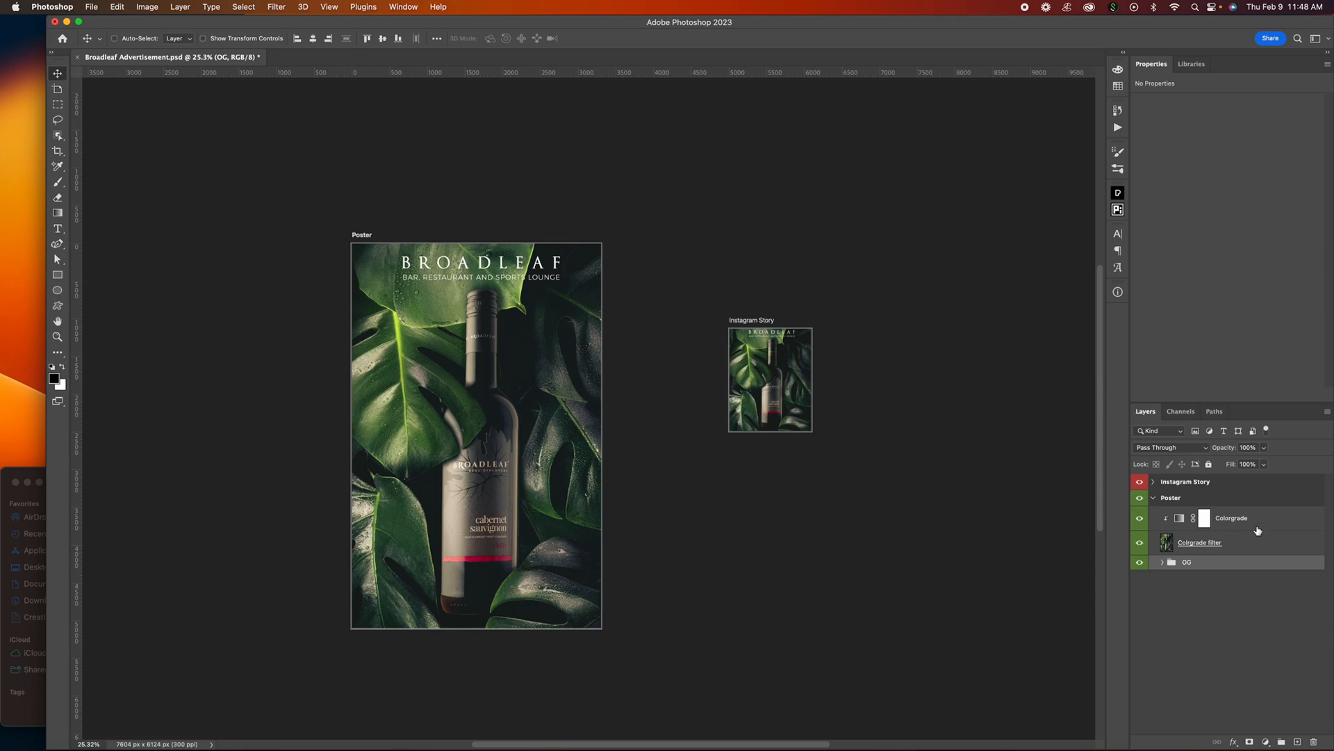
Rename the Poster artboard as Poster.jpg to generate a JPEG asset and bring up the assets folder in Finder
click(1181, 499)
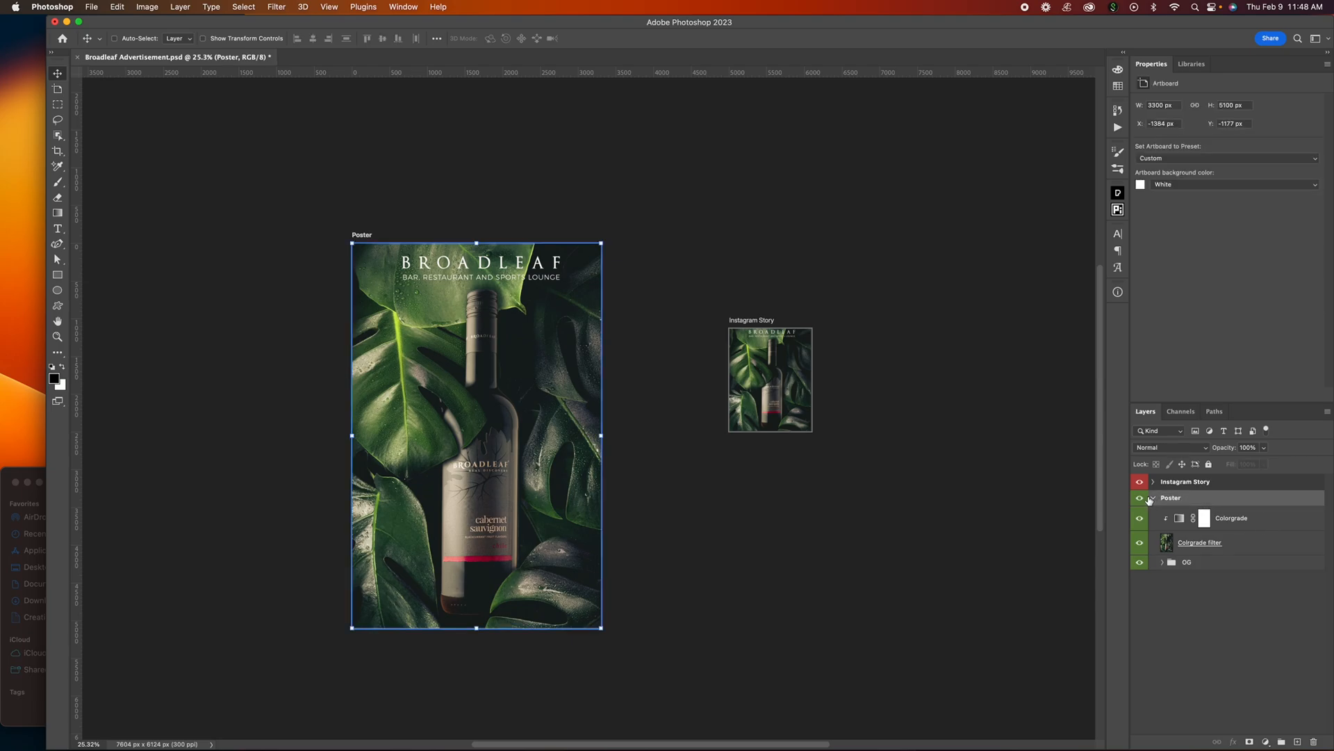
click(1152, 499)
click(1153, 498)
click(1185, 563)
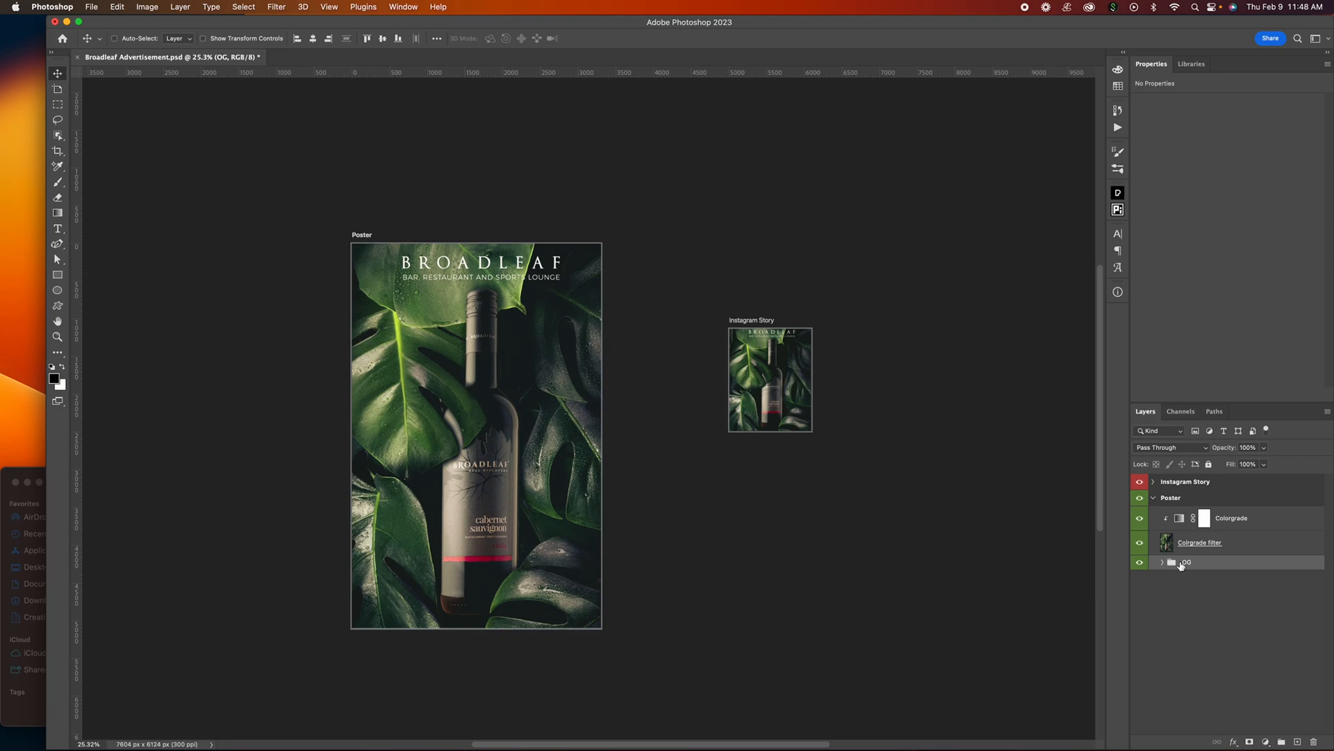
click(1173, 501)
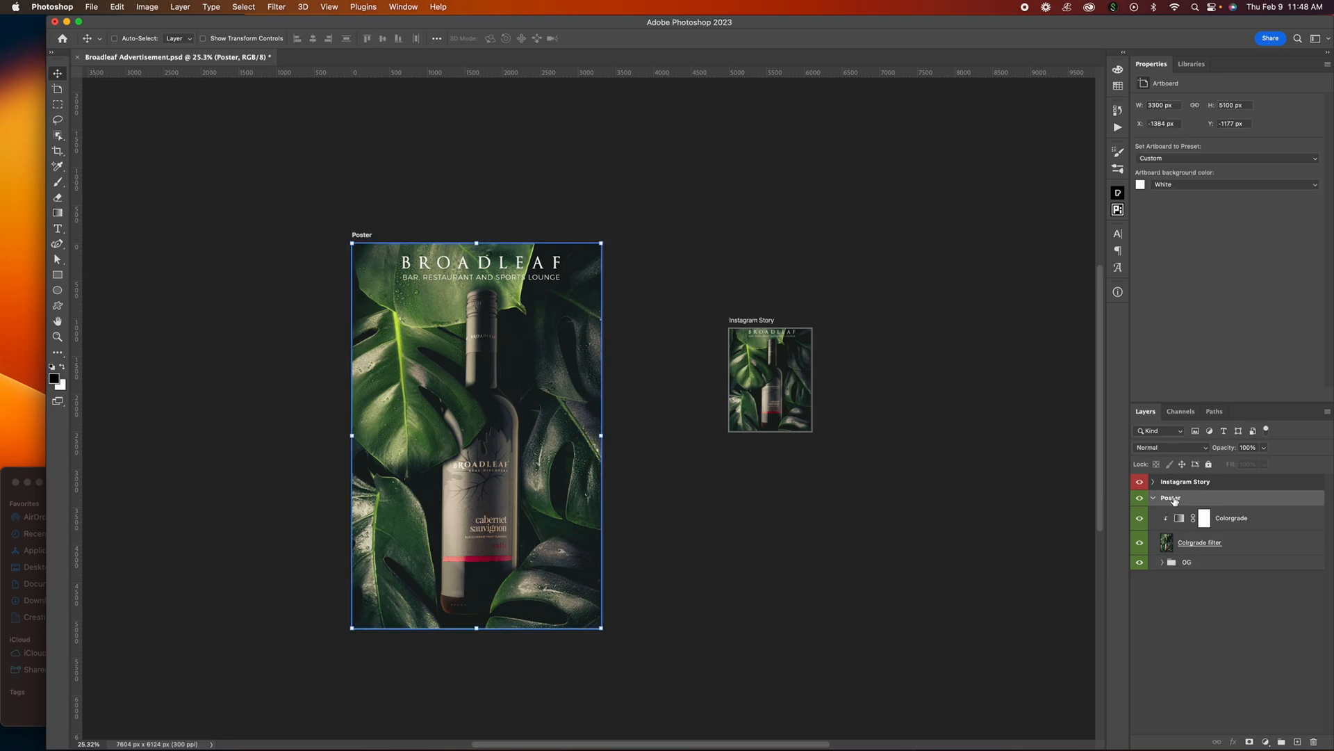
double_click(1172, 501)
key(Return)
click(39, 473)
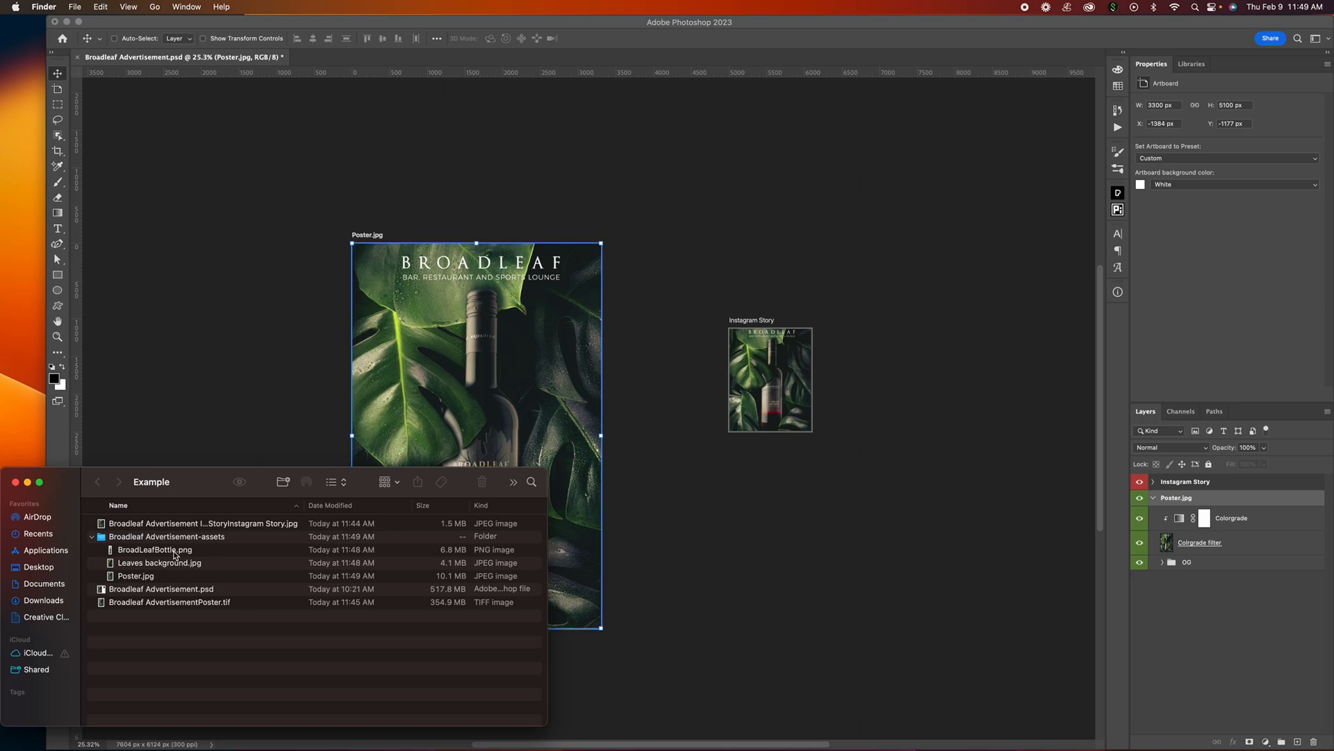
Preview Poster.jpg from the assets folder in Finder and close the preview
click(174, 552)
click(136, 578)
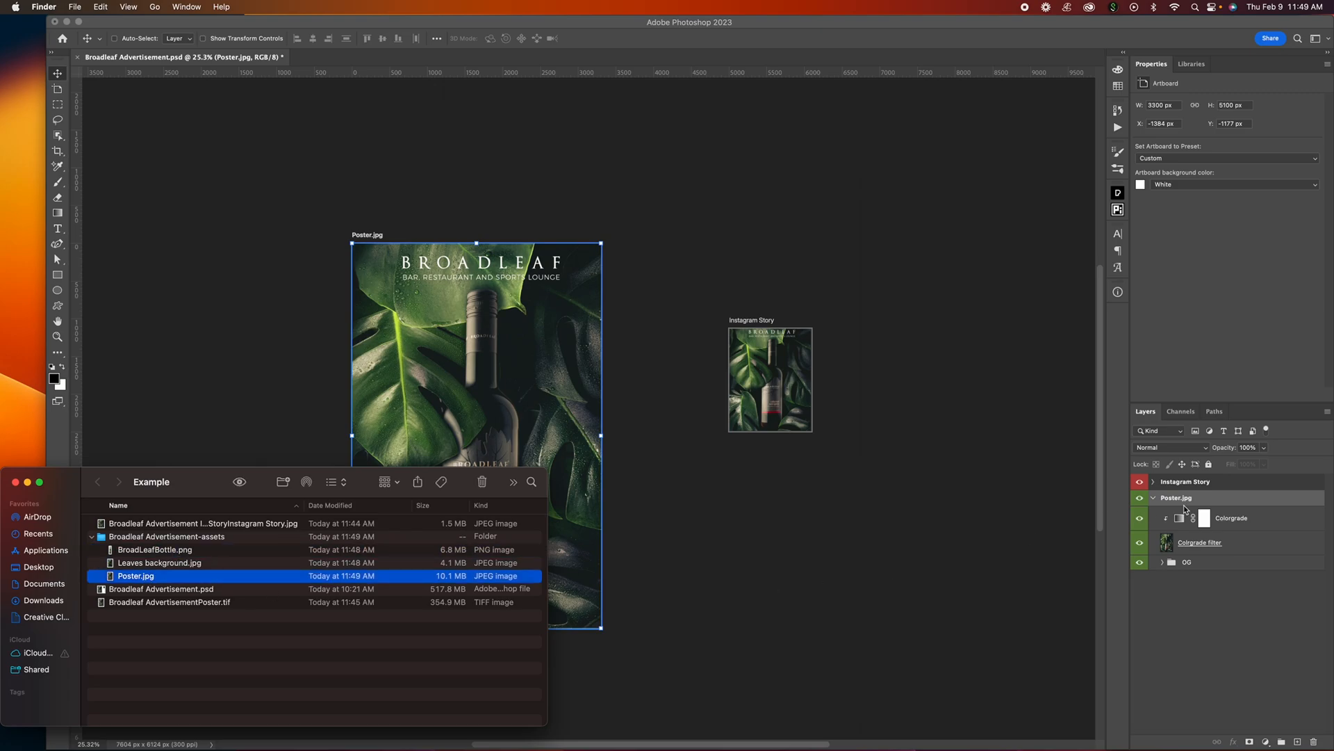
key(space)
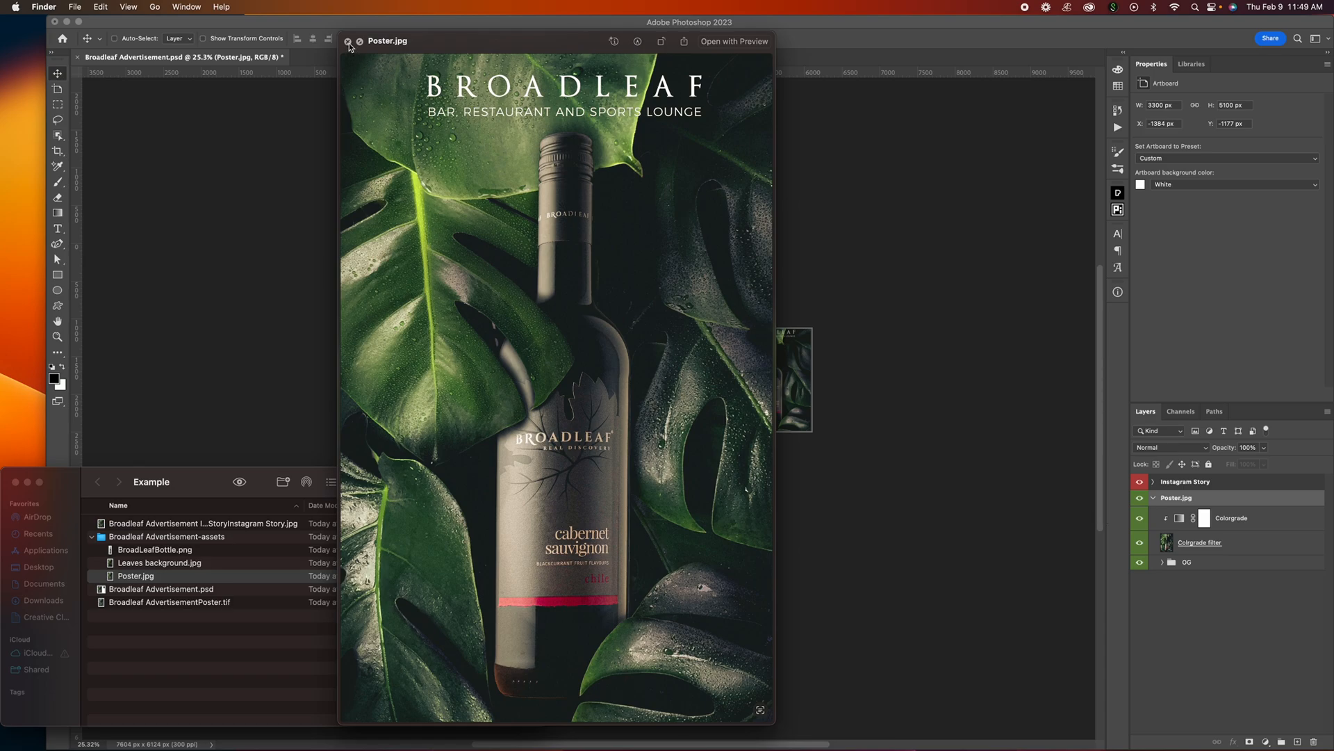
click(348, 41)
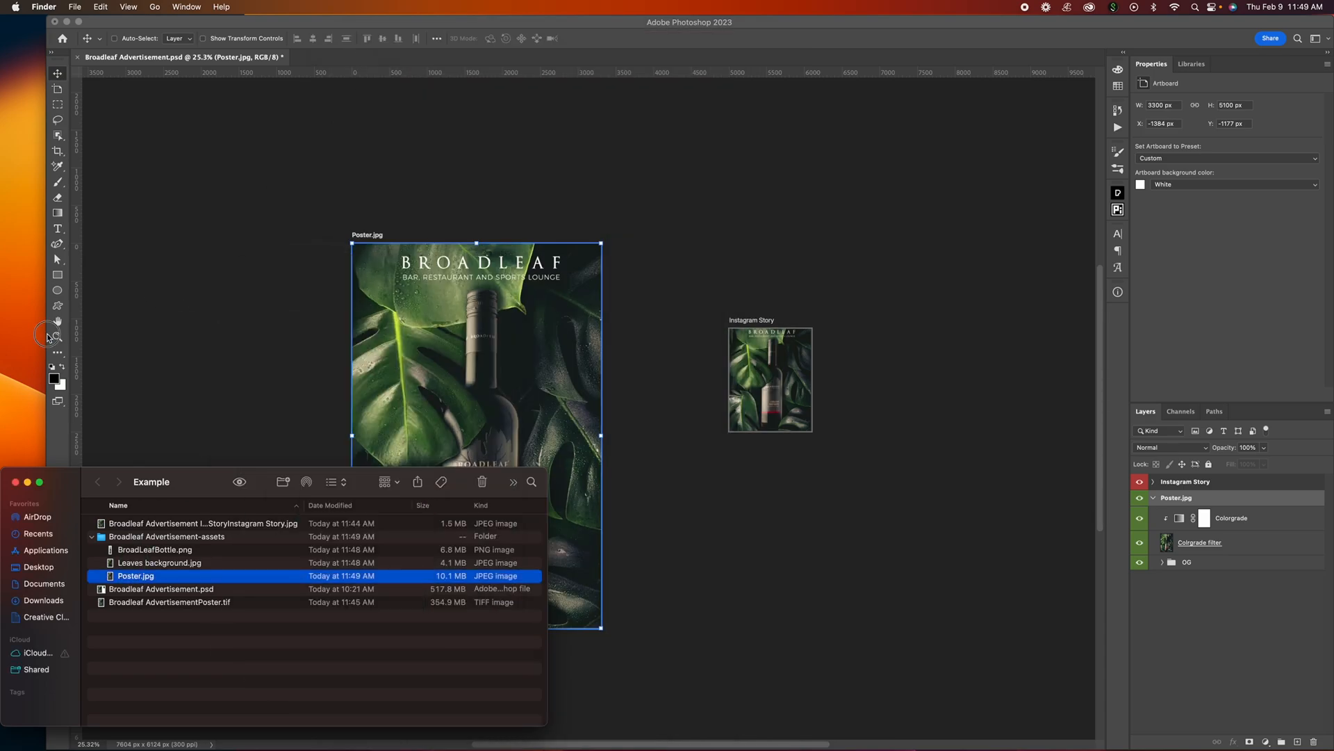
Return to Photoshop and narrow its window so the file names in Finder are uncovered
click(47, 335)
drag(47, 334, 248, 334)
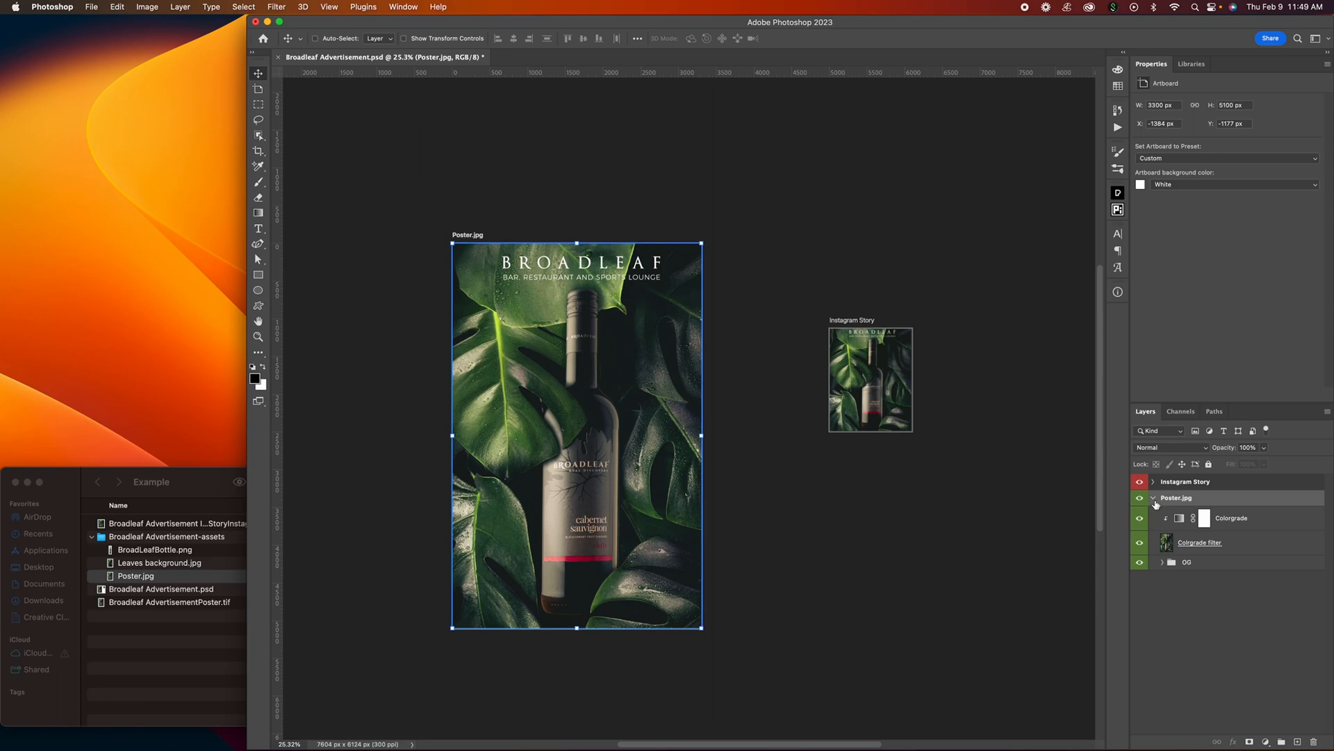
Add a Color Balance adjustment above Colorgrade in the Poster.jpg artboard, setting the midtones to Cyan-Red -88 and Yellow-Blue -65
click(1221, 523)
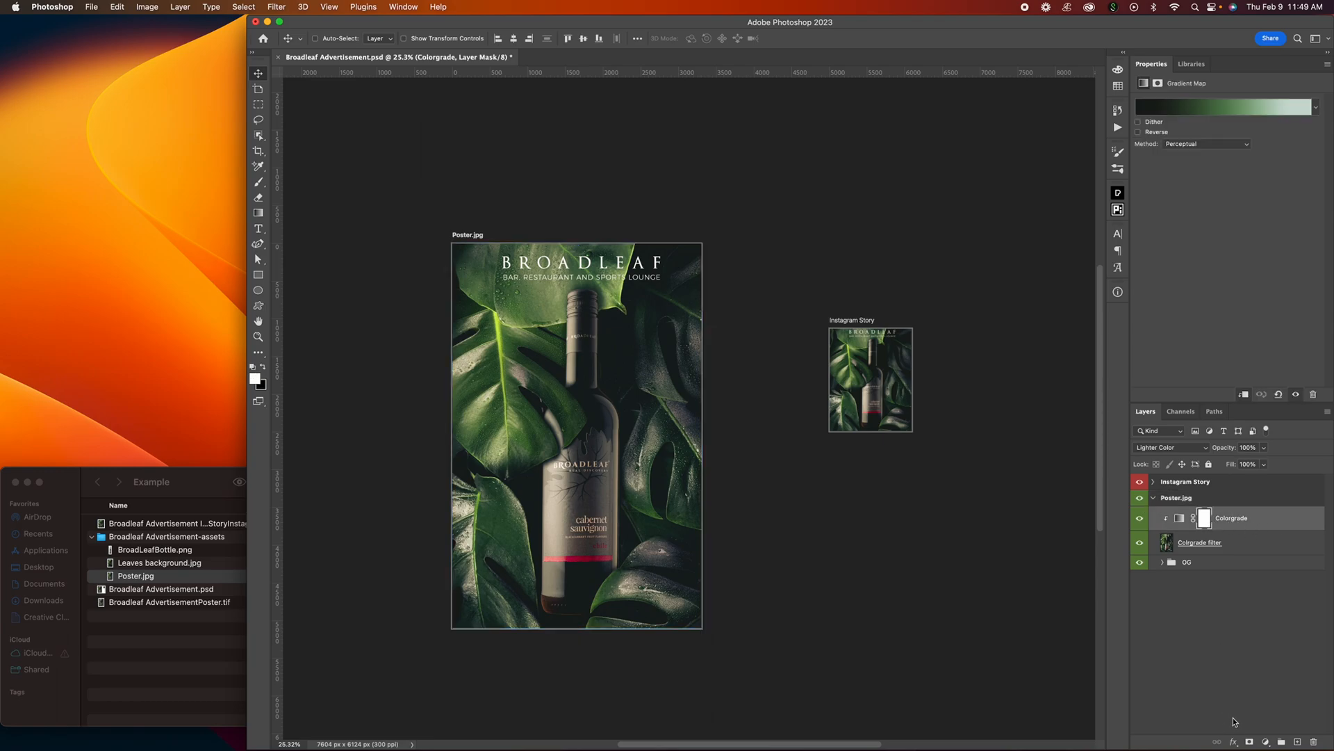
click(1297, 741)
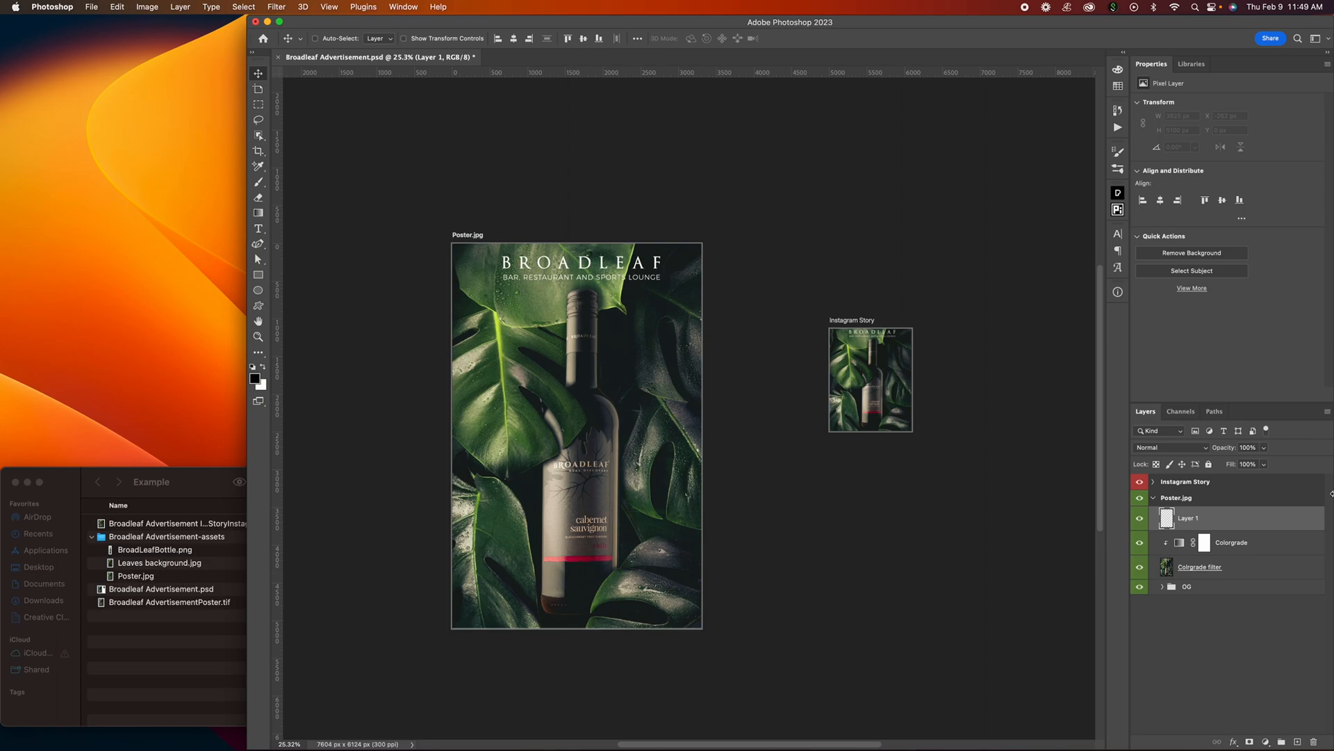
key(BackSpace)
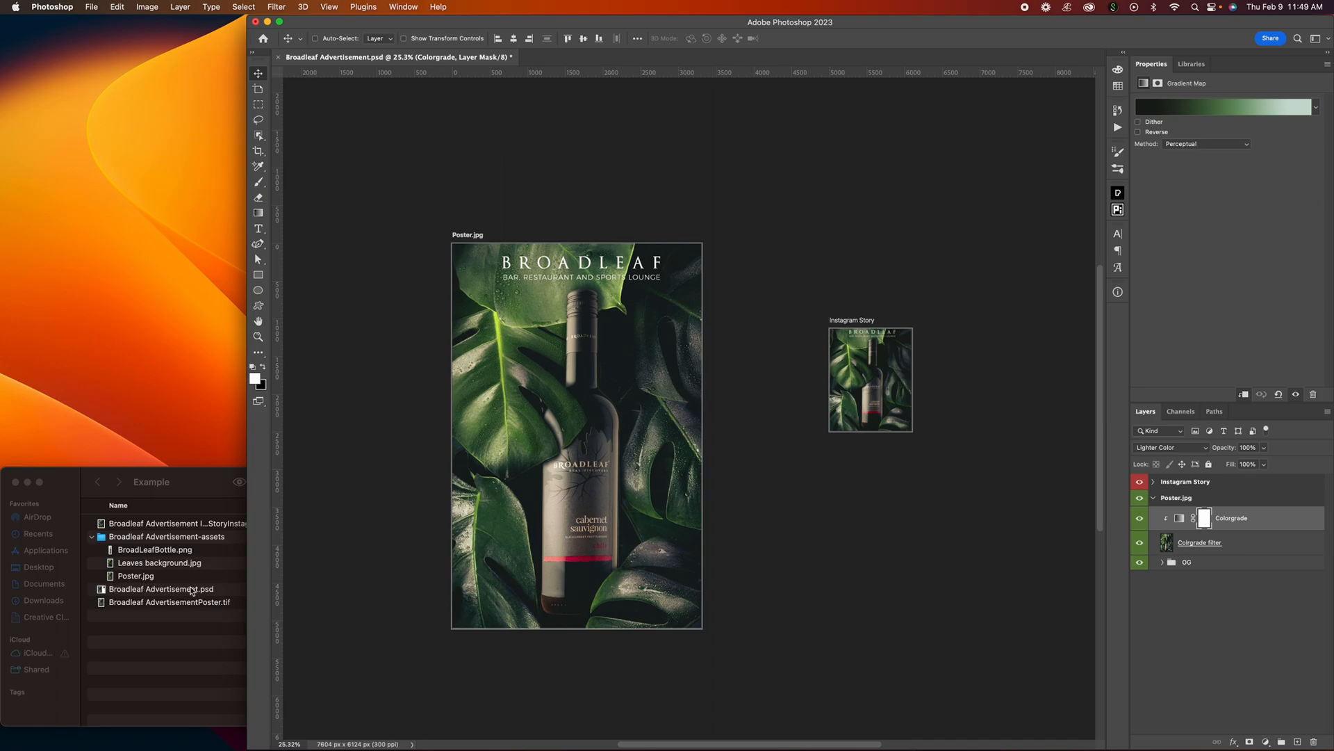
click(1265, 742)
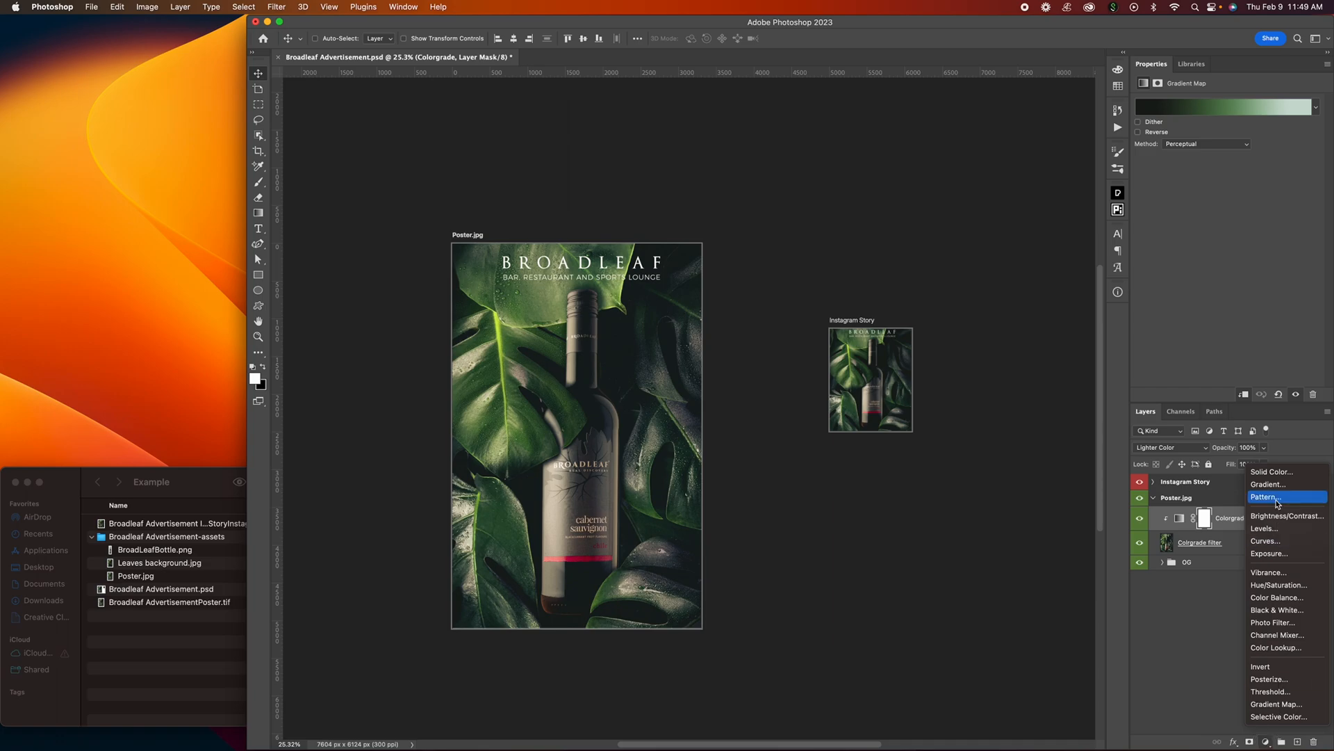
click(1277, 597)
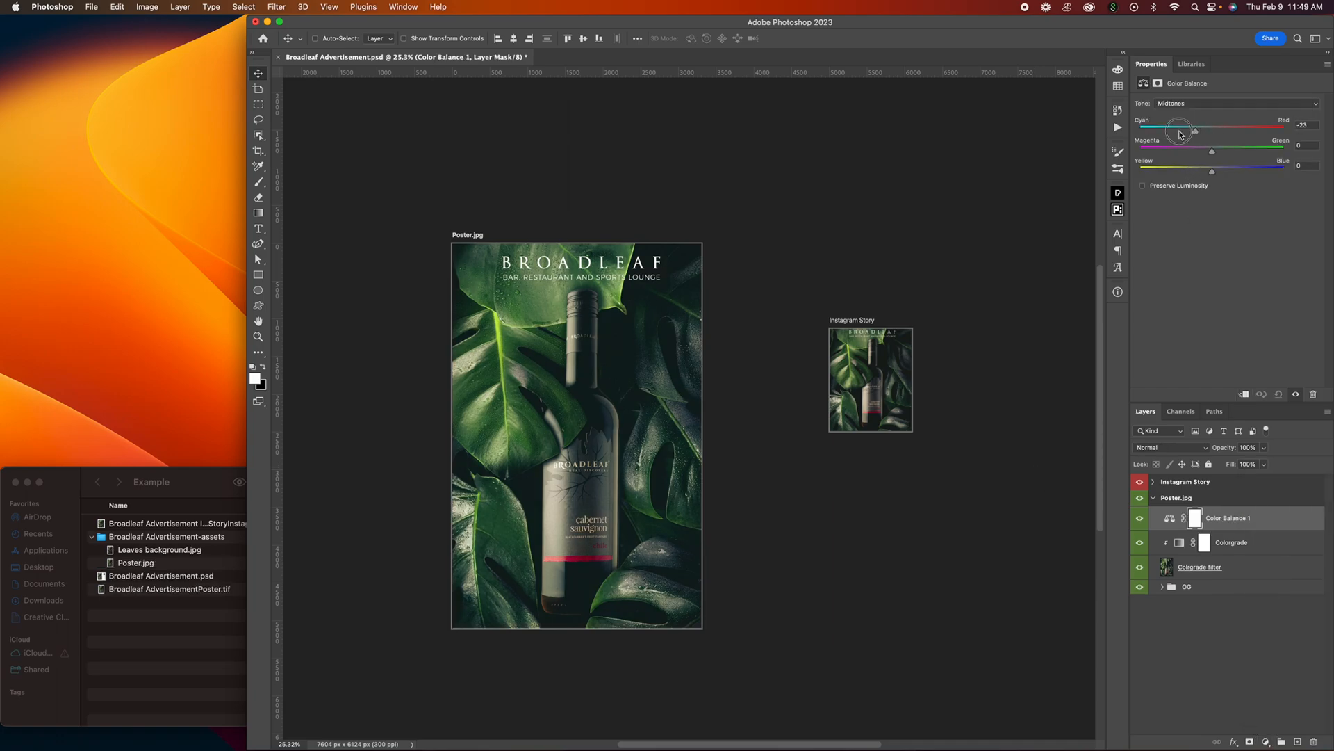
drag(1213, 131, 1150, 134)
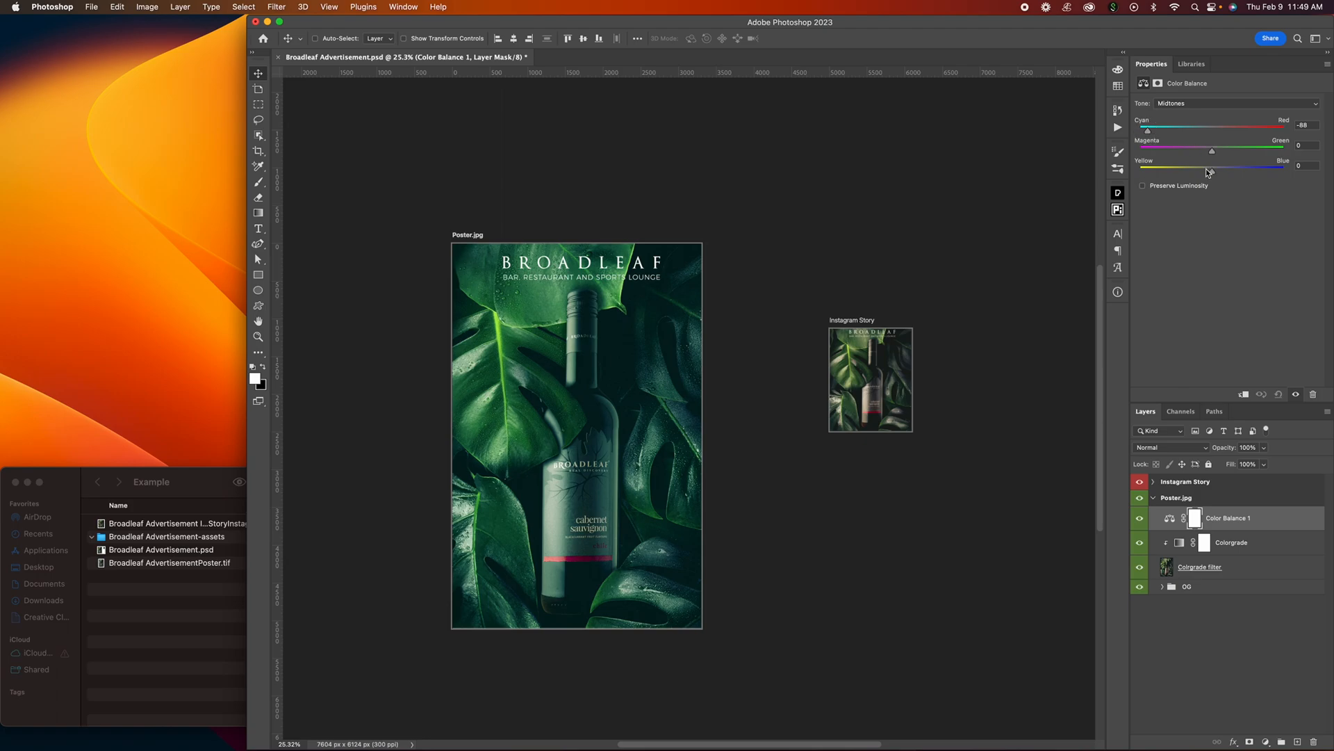
drag(1210, 172, 1165, 172)
Set the Color Balance adjustment's highlights to Cyan-Red +100
click(1213, 109)
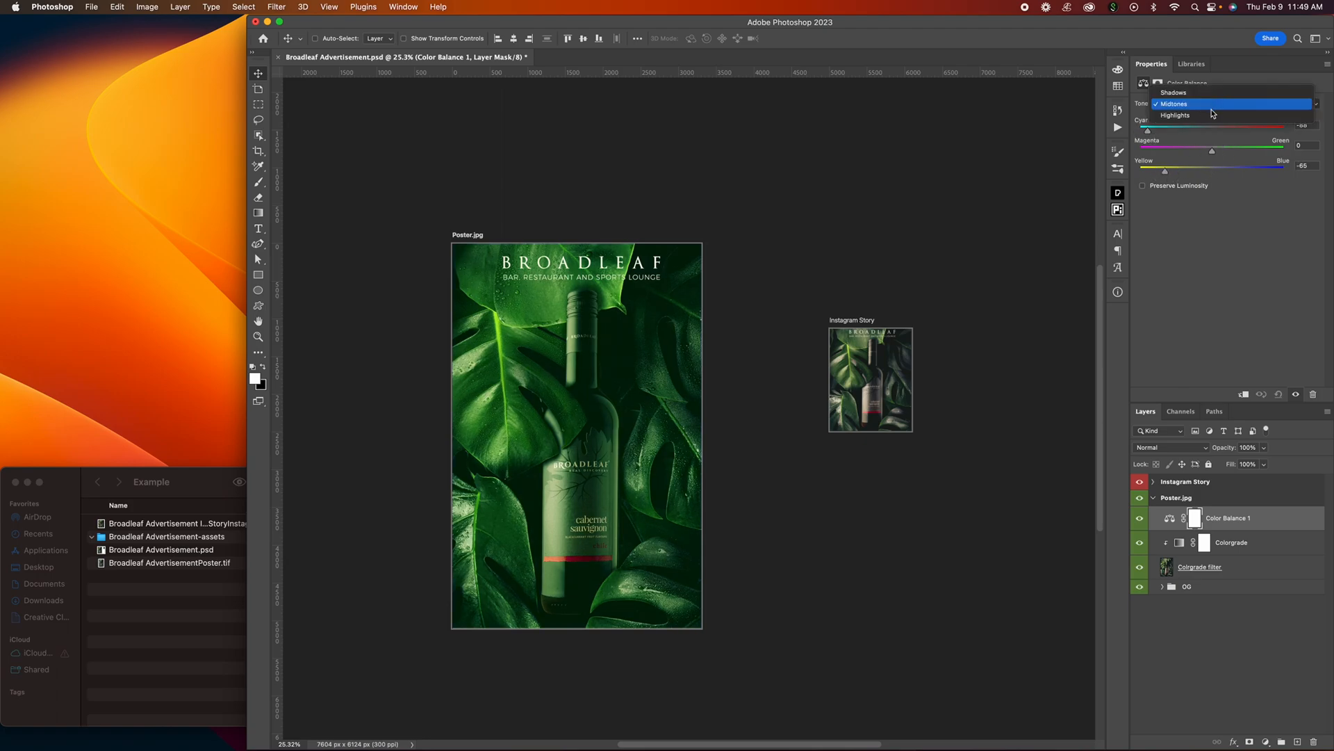
click(1210, 116)
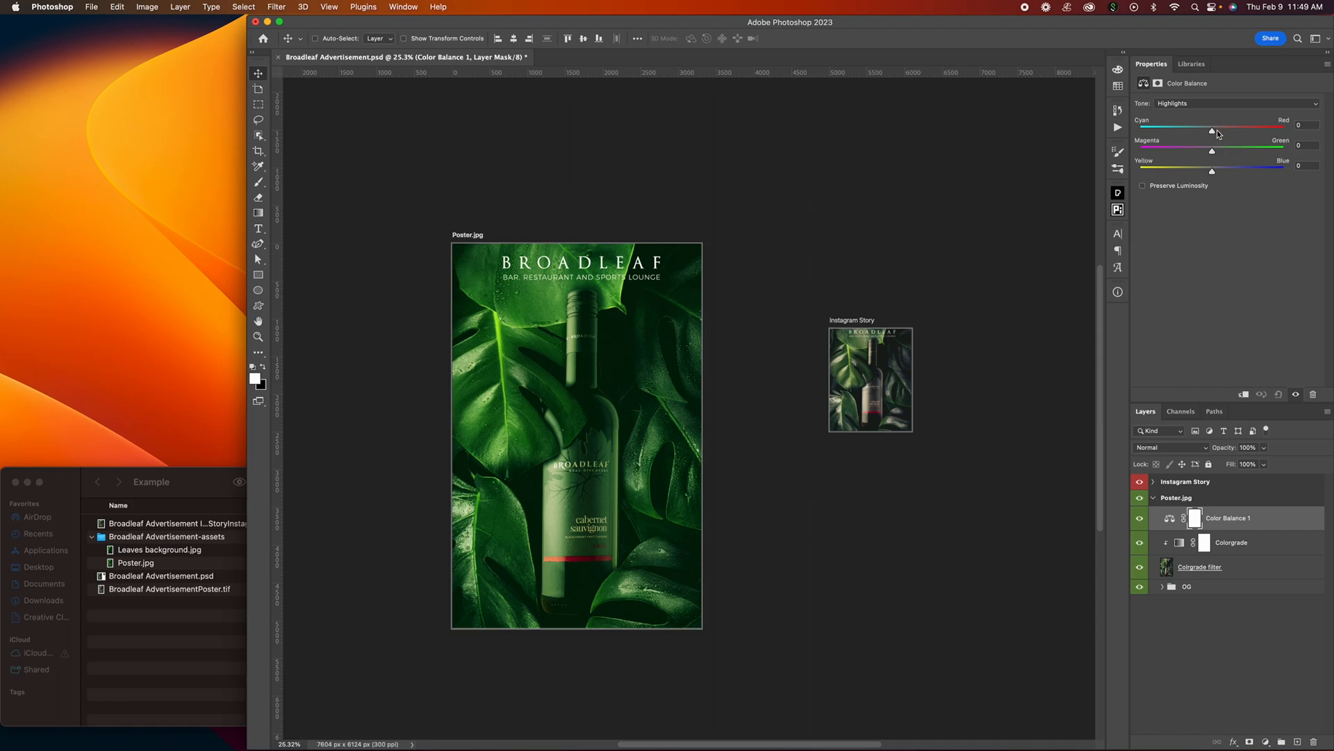
drag(1216, 131, 1286, 131)
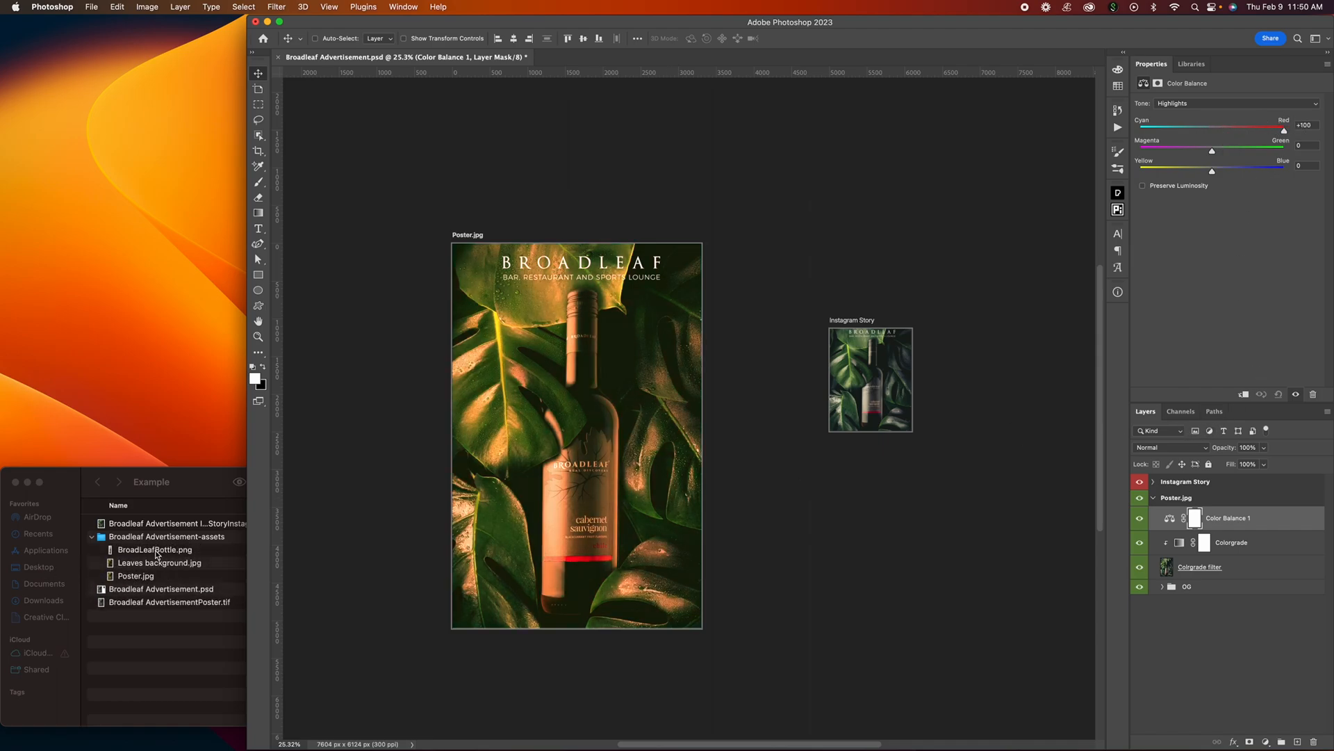
Preview the regenerated Poster.jpg, Leaves background.jpg and BroadLeafBottle.png assets in Finder, closing each preview
click(166, 581)
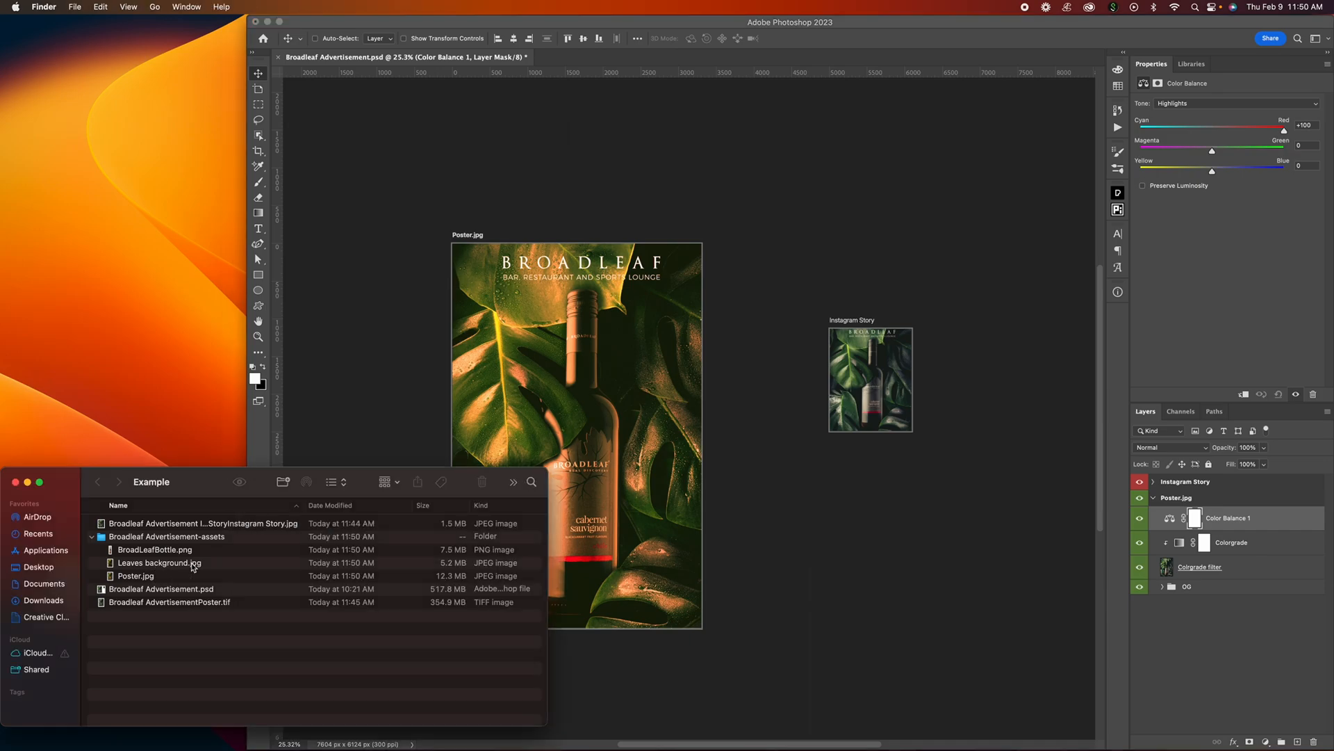
click(137, 576)
key(space)
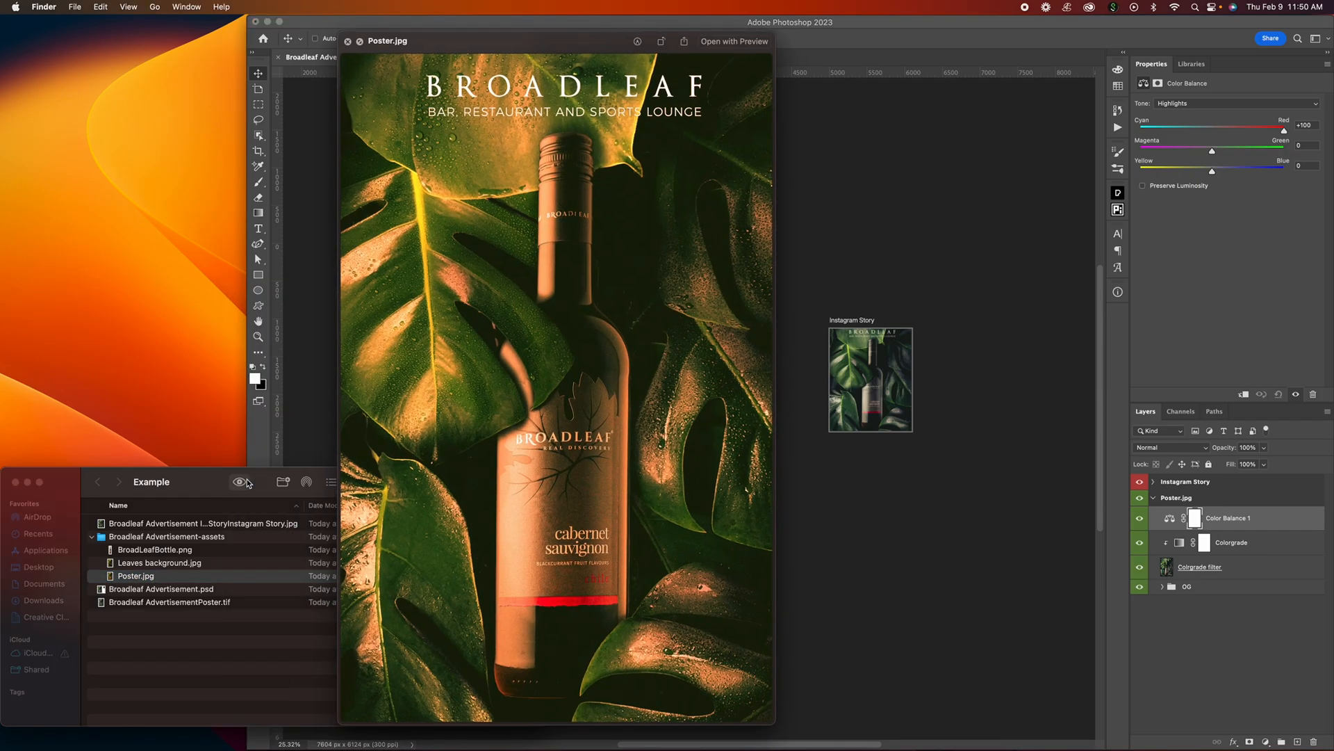
click(243, 482)
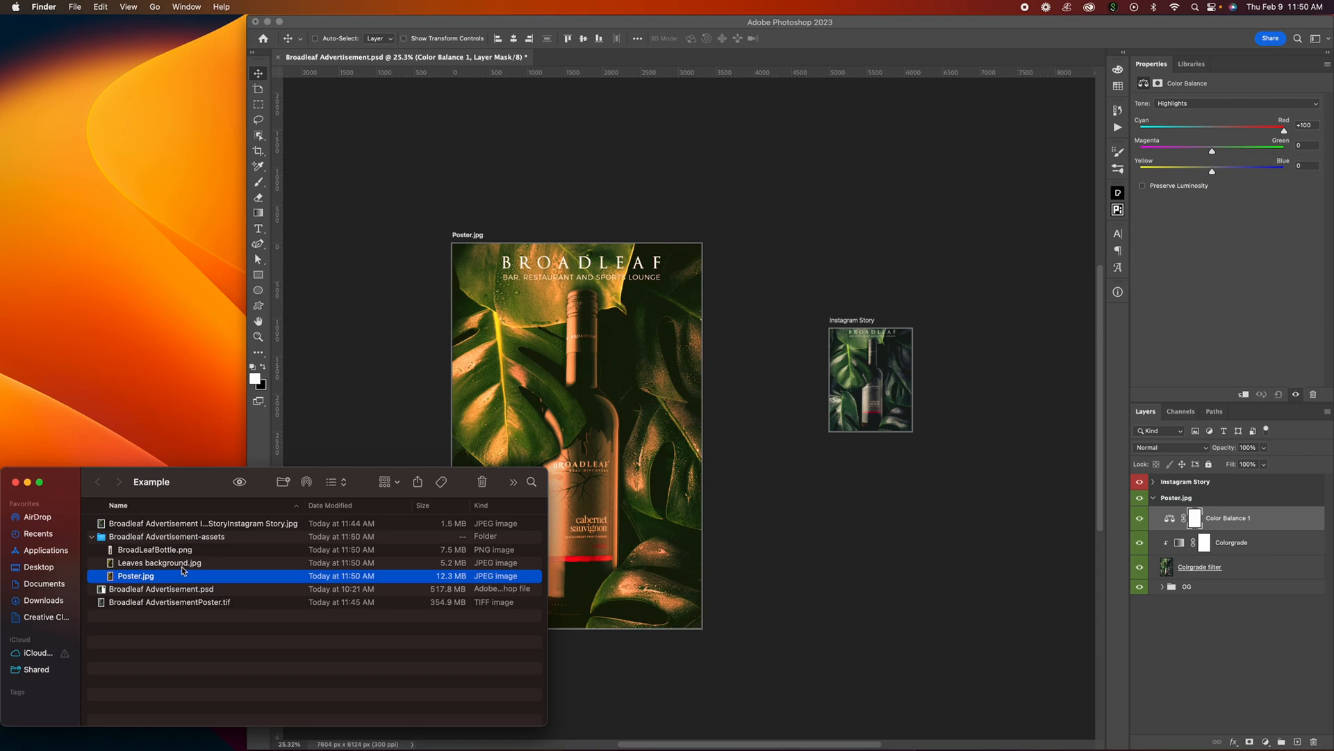
key(Up)
click(239, 483)
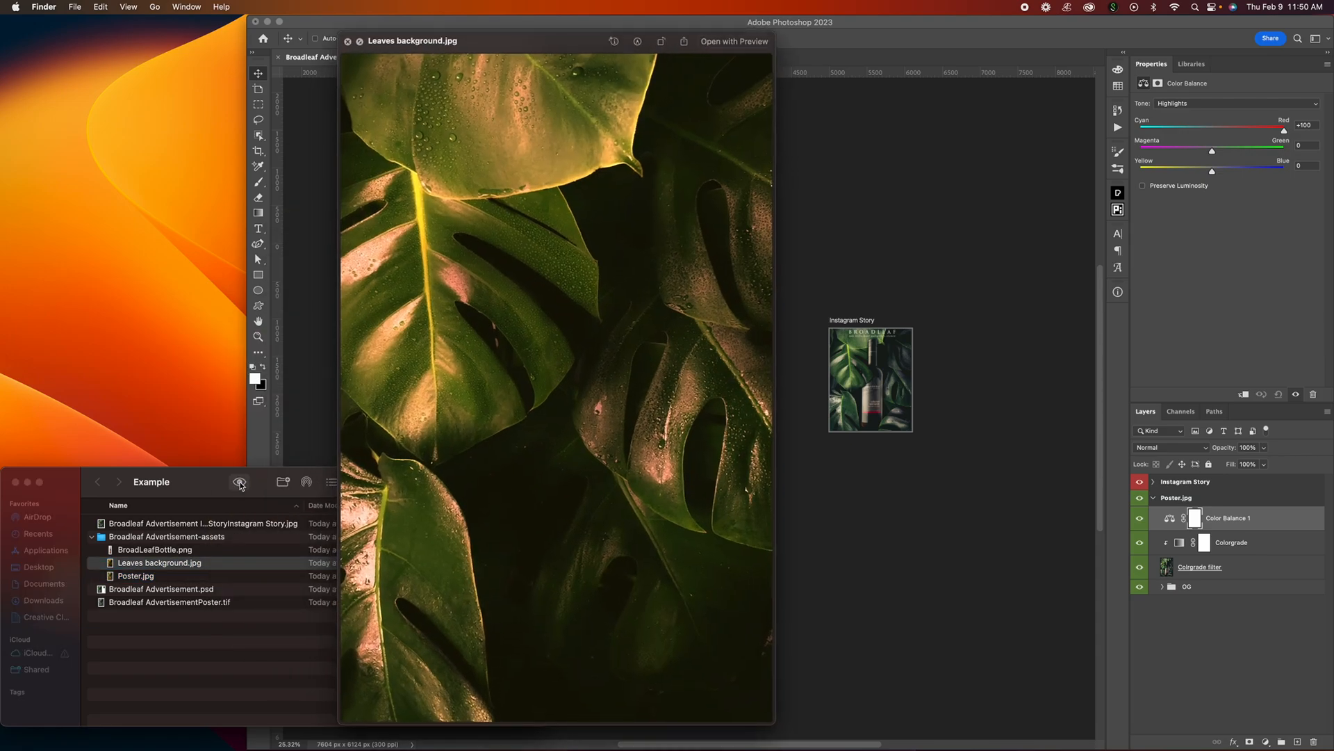
click(239, 483)
key(Up)
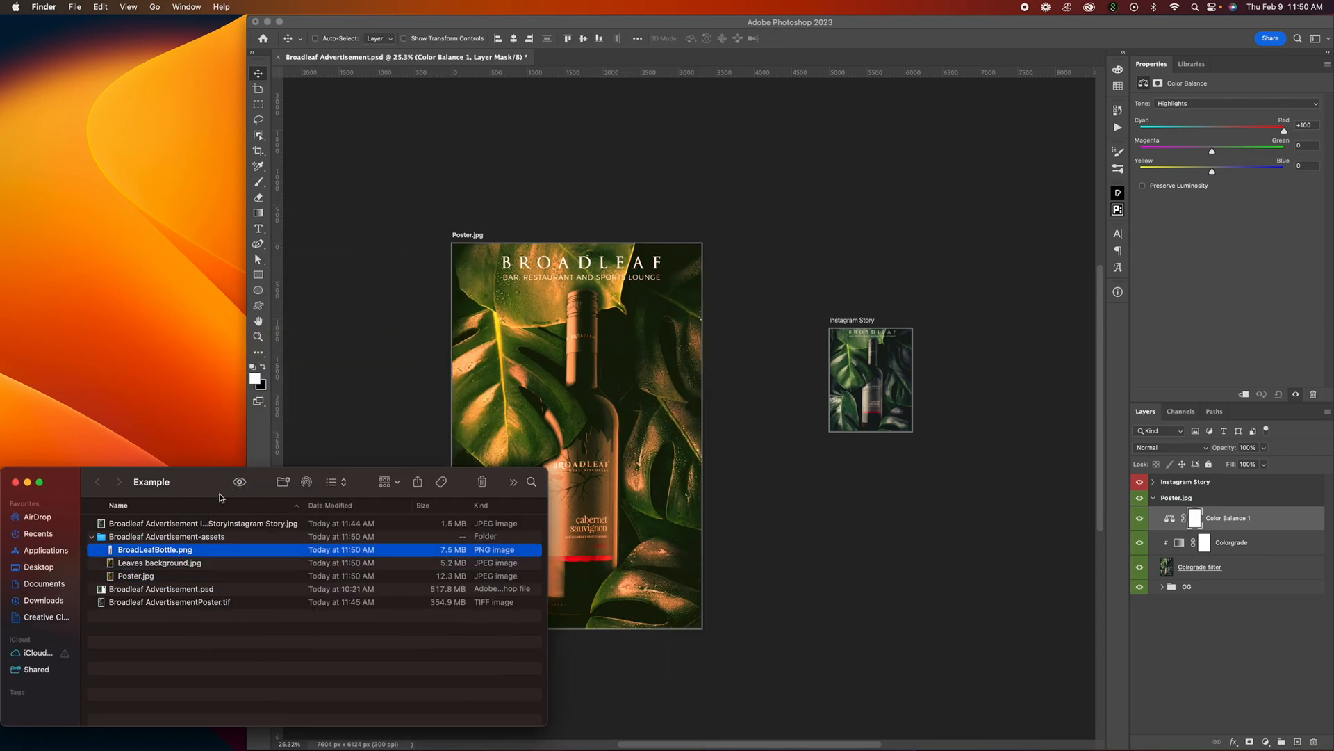
click(239, 483)
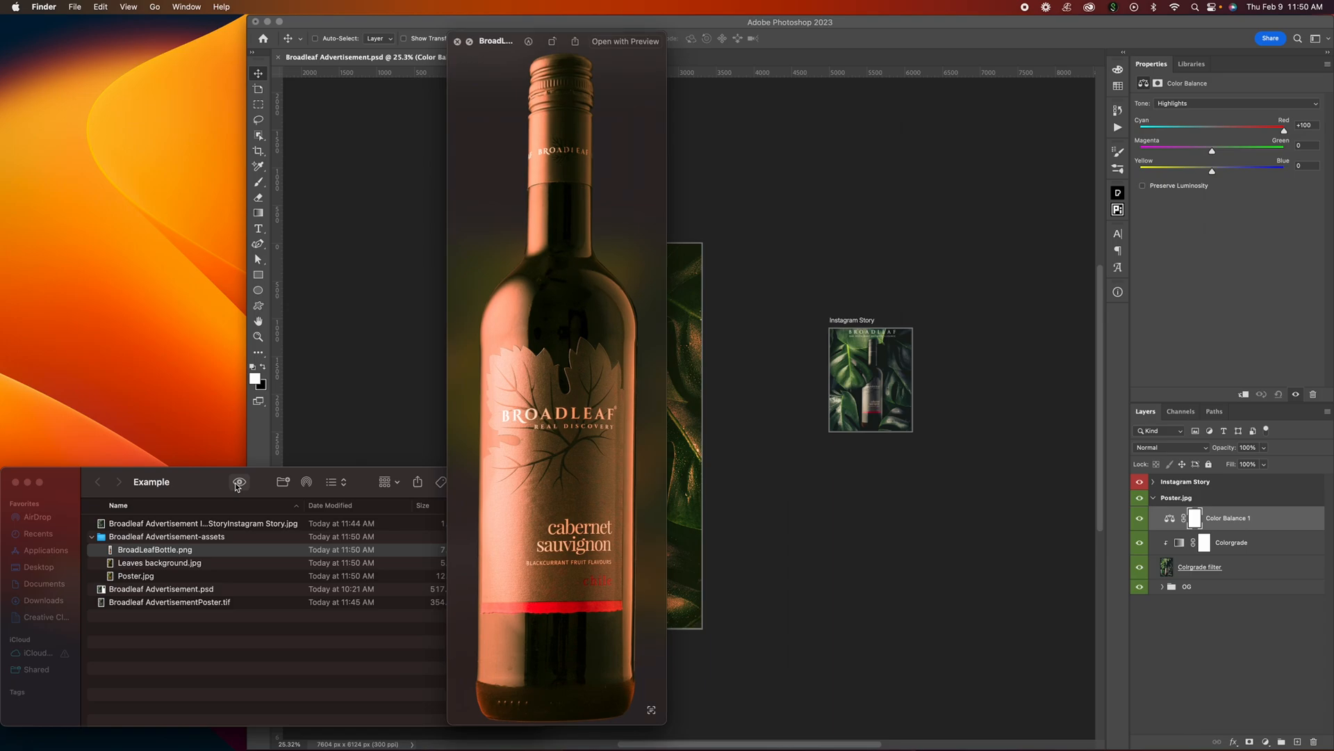
click(238, 483)
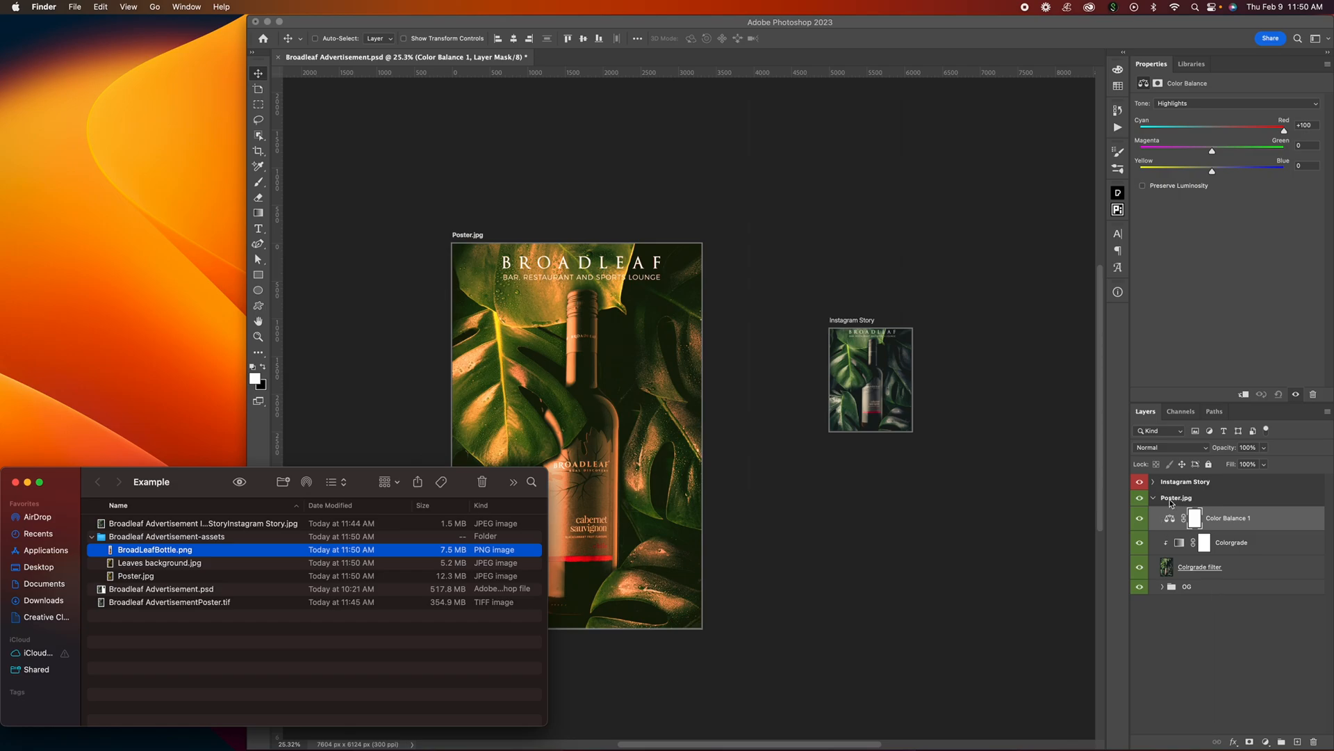
Return to Photoshop and hide the Color Balance adjustment layer in the Poster.jpg artboard
click(1209, 499)
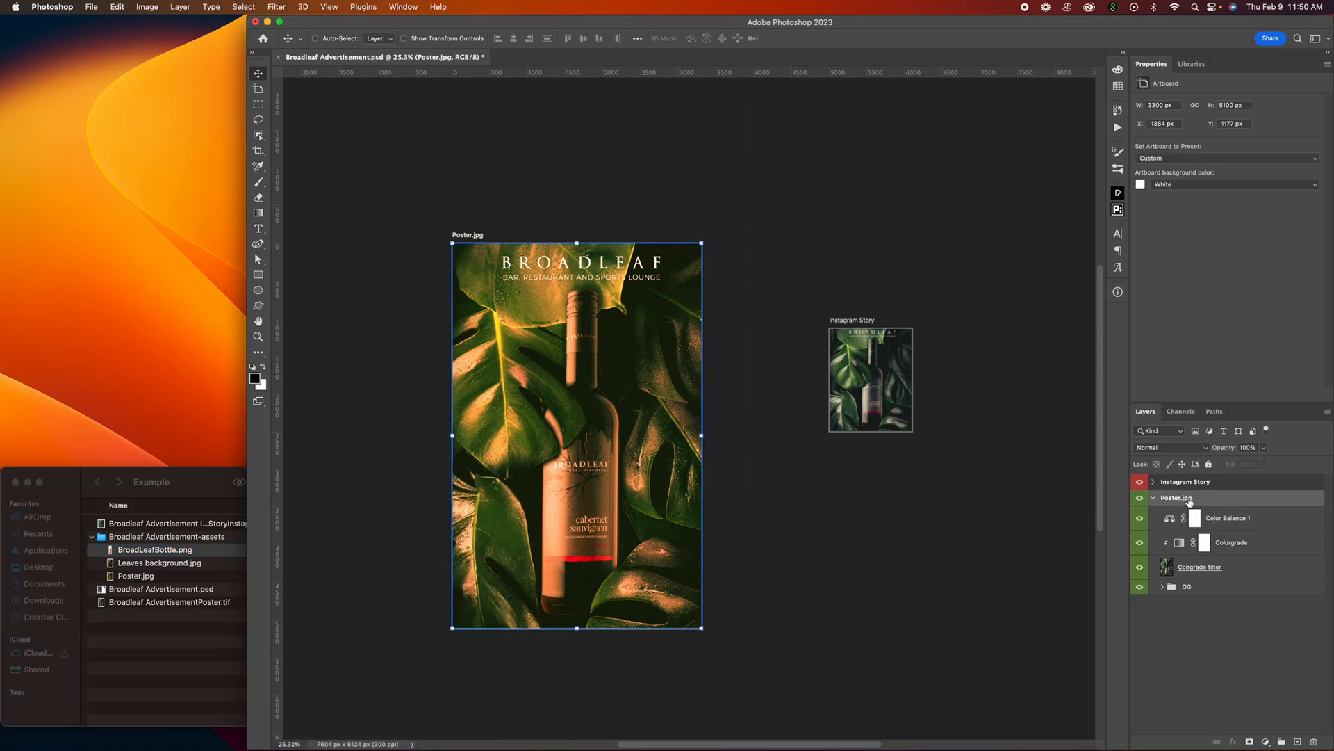
click(1140, 520)
click(1140, 520)
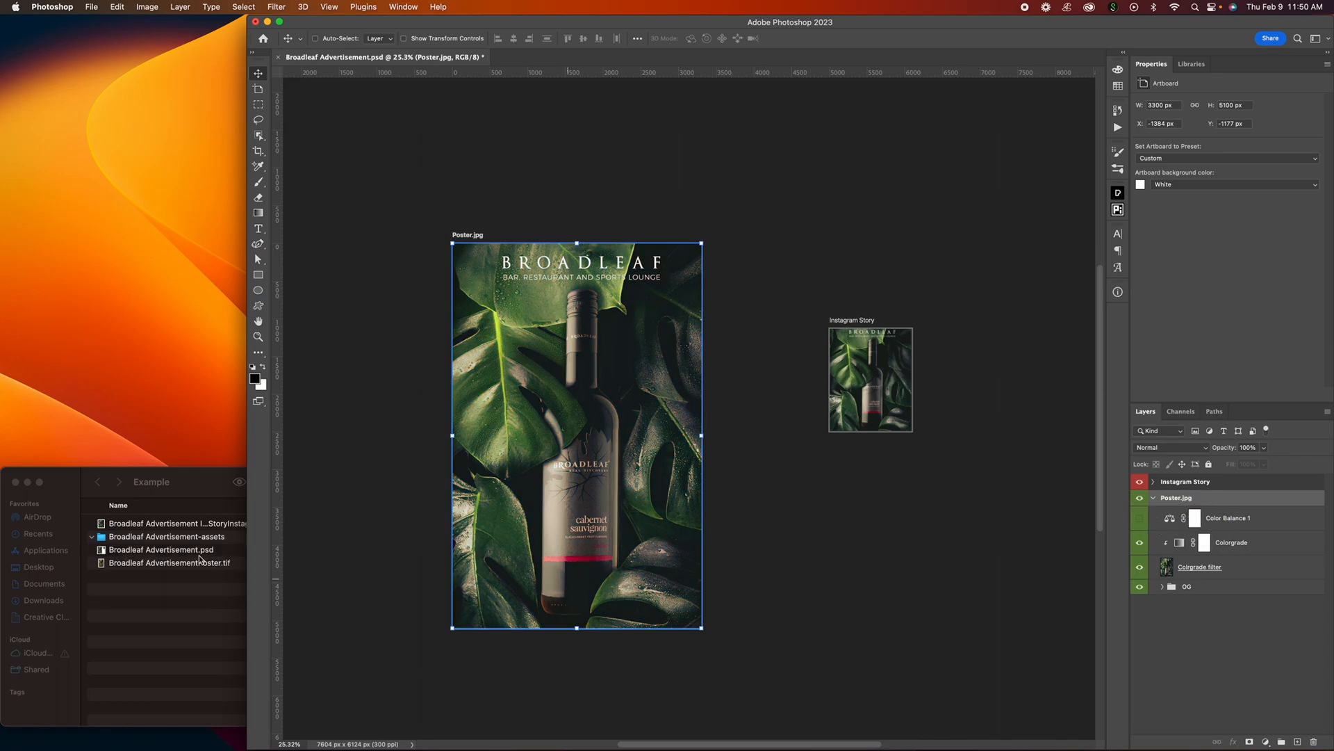
Preview the regenerated Poster.jpg in Finder, close the preview and select Leaves background.jpg
click(185, 483)
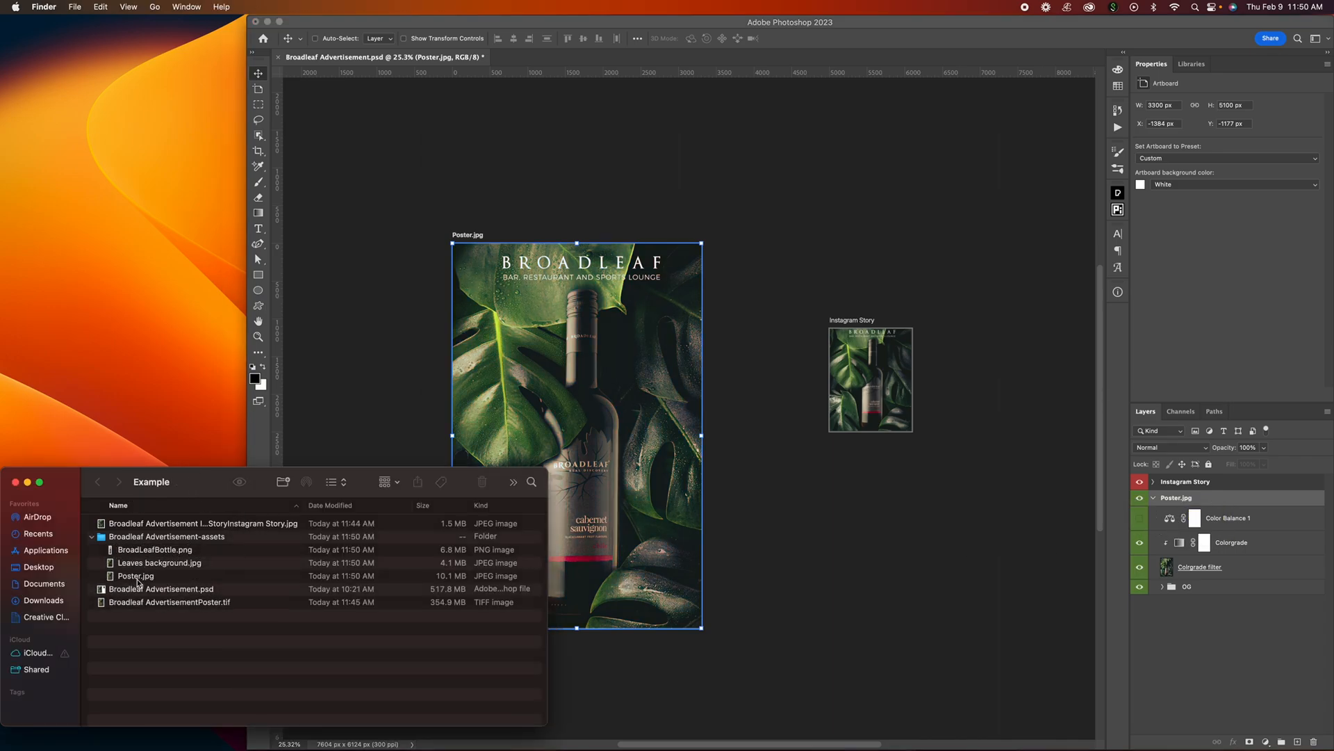
click(138, 577)
key(space)
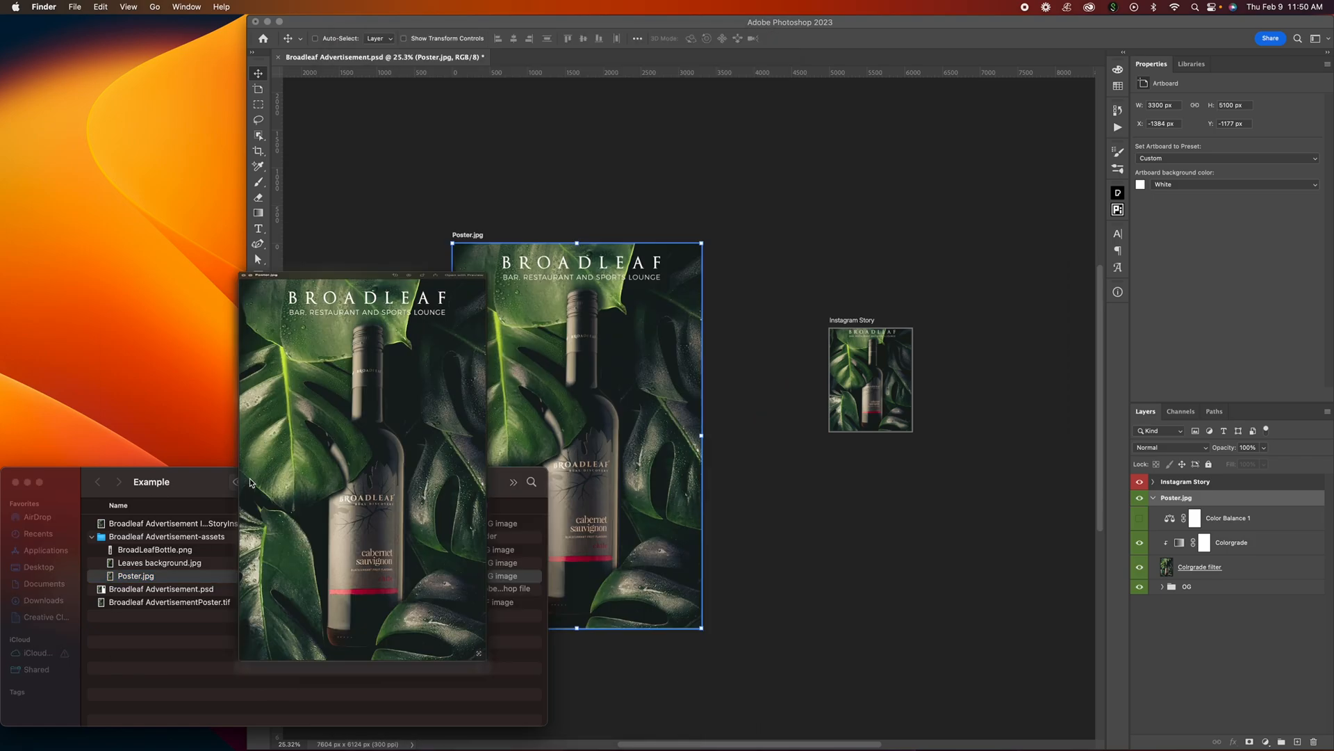
key(space)
click(169, 564)
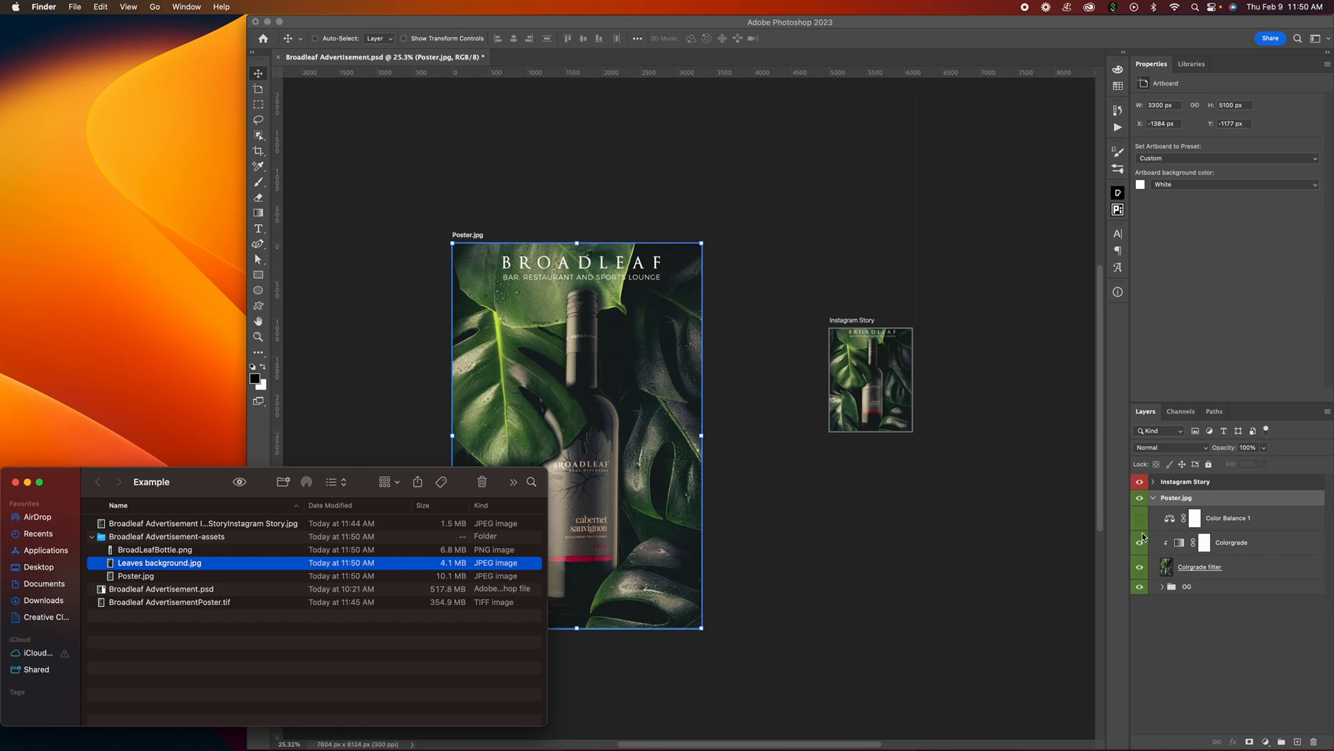
Return to Photoshop, delete the Color Balance adjustment layer and collapse the Poster.jpg artboard
click(1211, 520)
drag(1175, 518, 1313, 742)
click(1175, 498)
click(1154, 497)
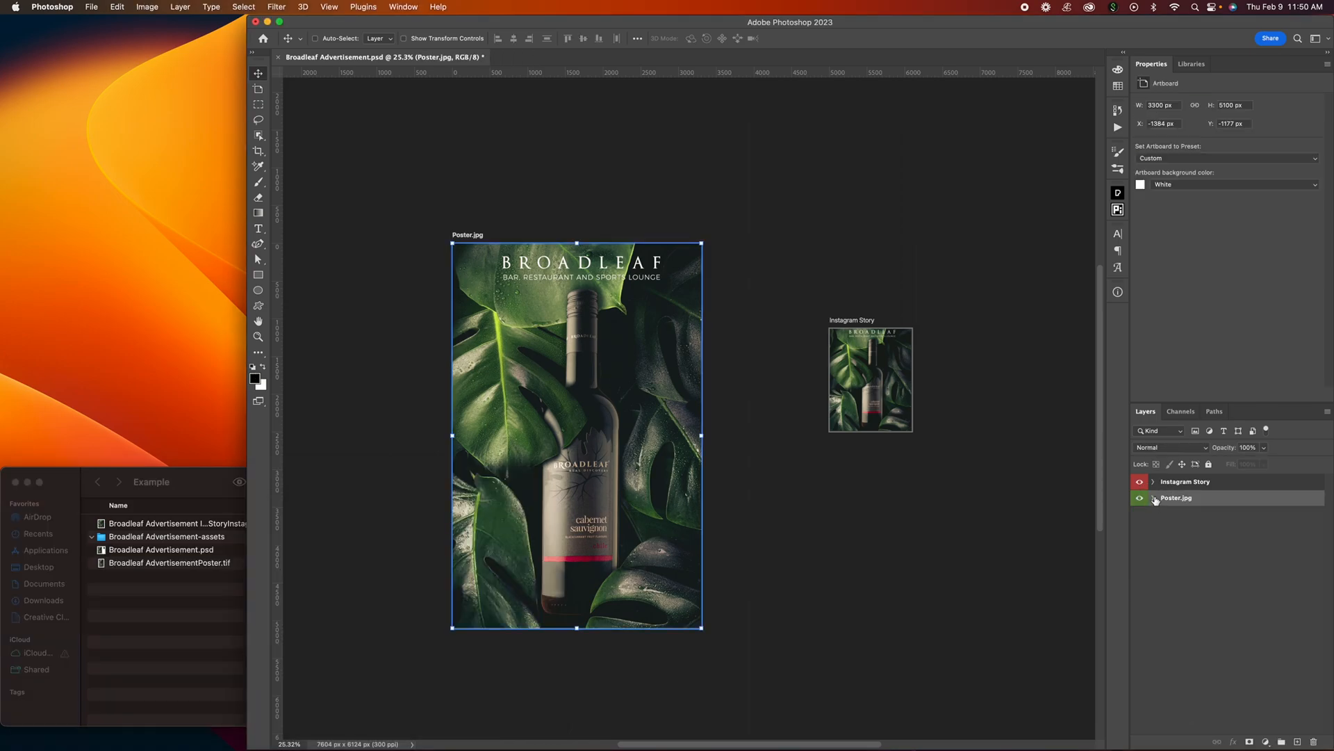
Rename the Instagram Story artboard as Instagram Story.jpg to generate a JPEG asset
key(shift+v)
click(857, 322)
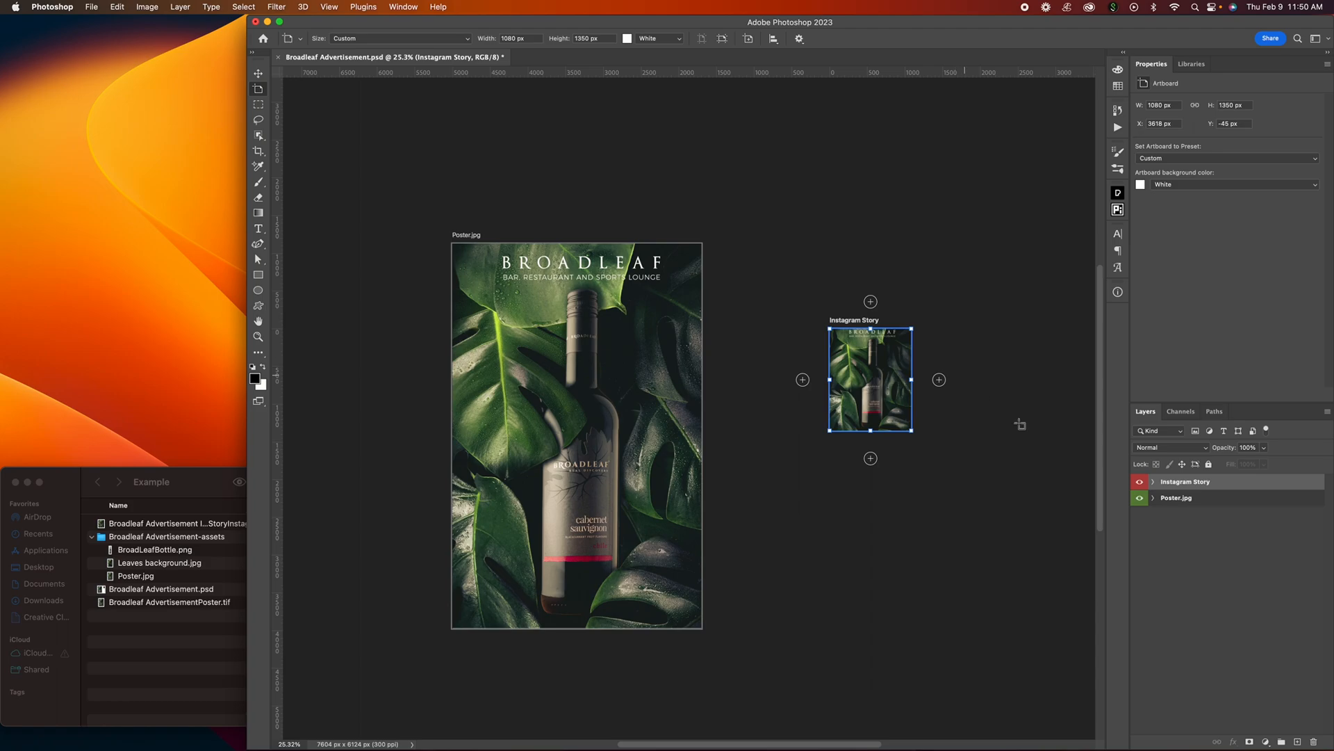
double_click(1201, 482)
click(1206, 482)
key(Return)
Preview Instagram Story.jpg from the assets folder in Finder and close the preview
click(179, 576)
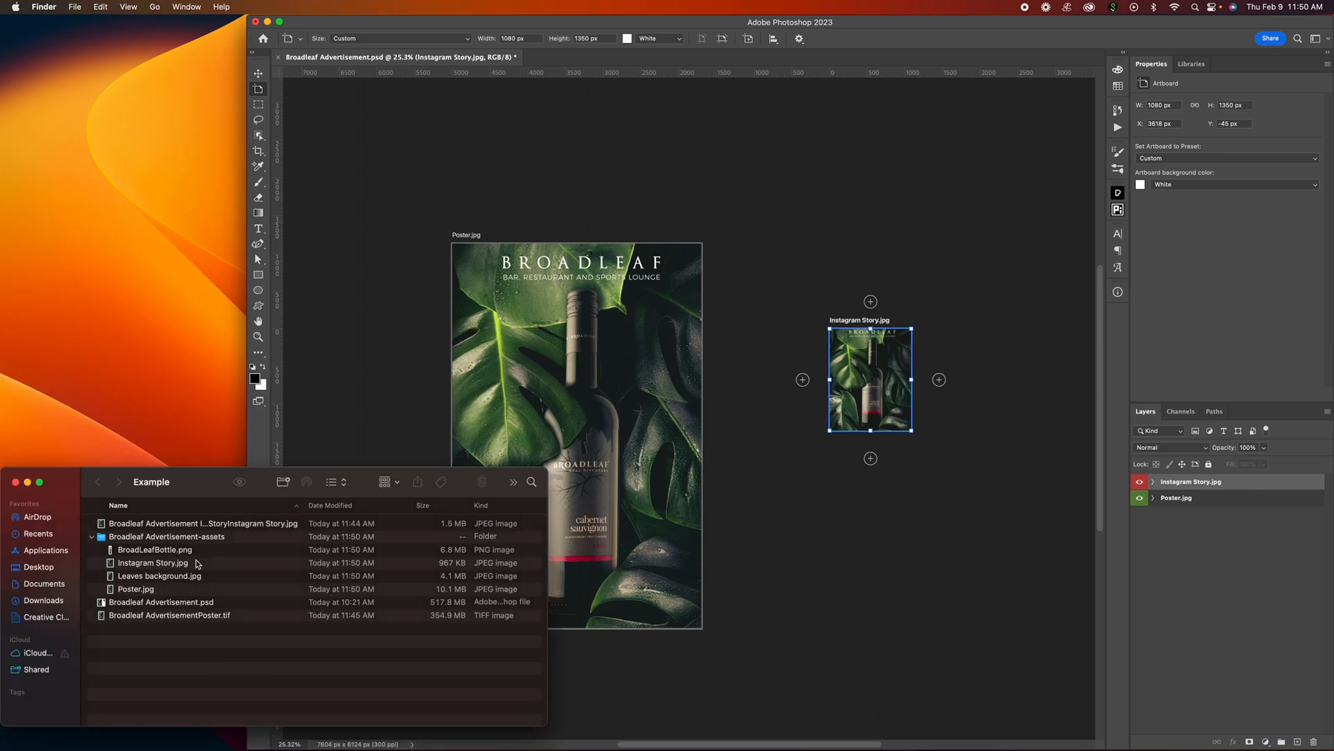
click(194, 560)
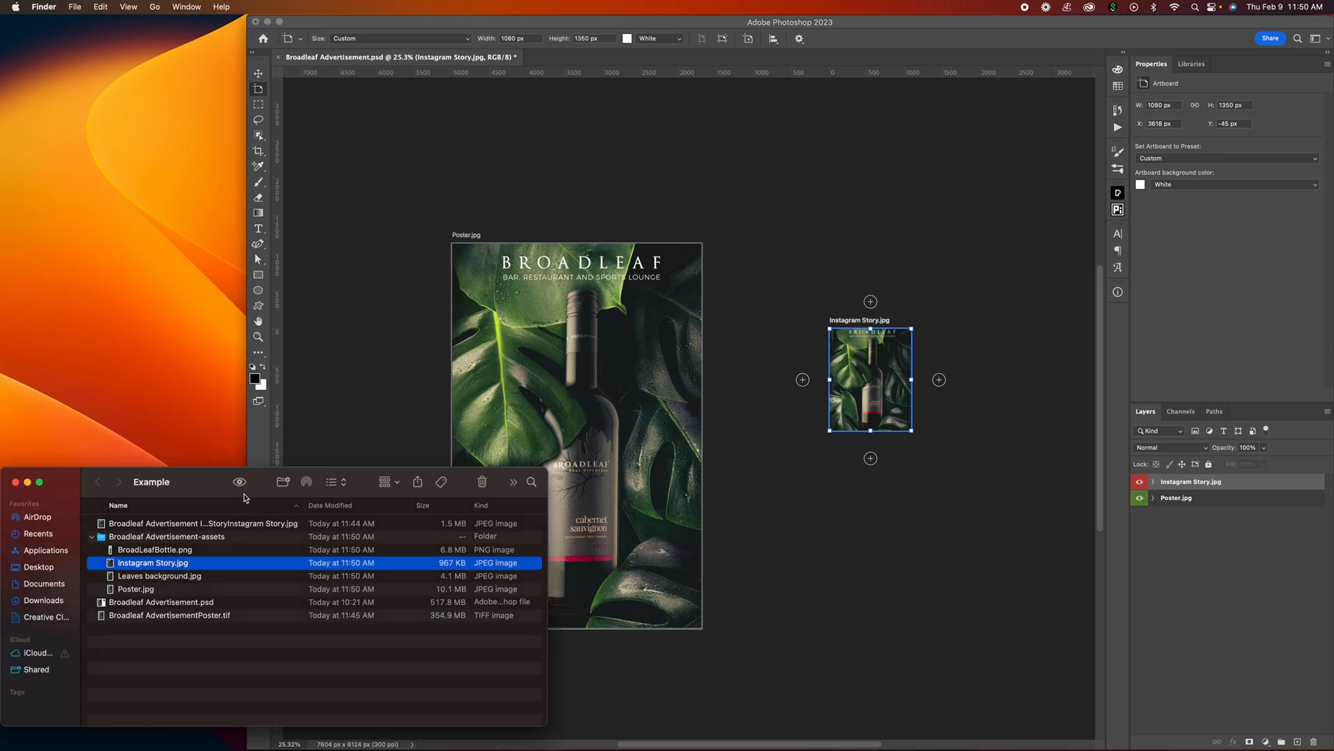
click(239, 481)
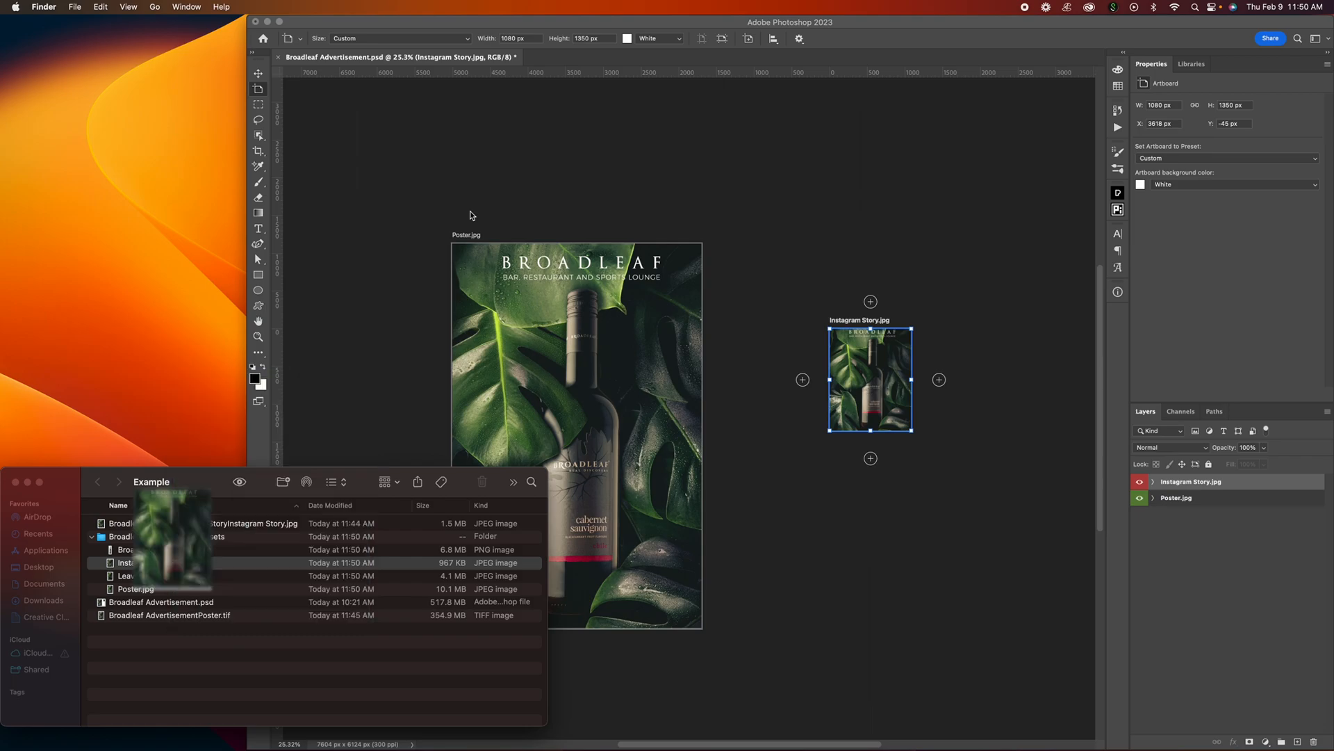
key(space)
Return to Photoshop and hide the Colorgrade and Colorgrade Filter layers in the Instagram Story.jpg artboard
click(1154, 483)
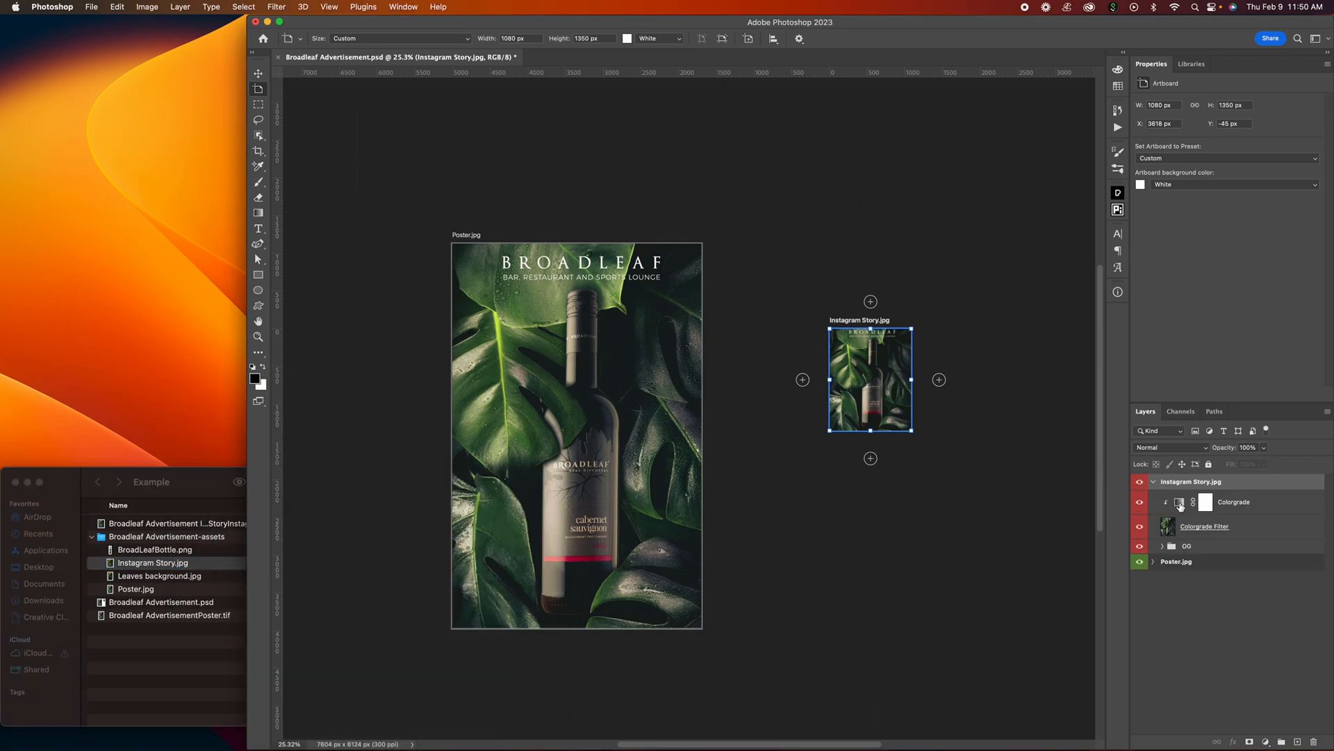
click(1140, 501)
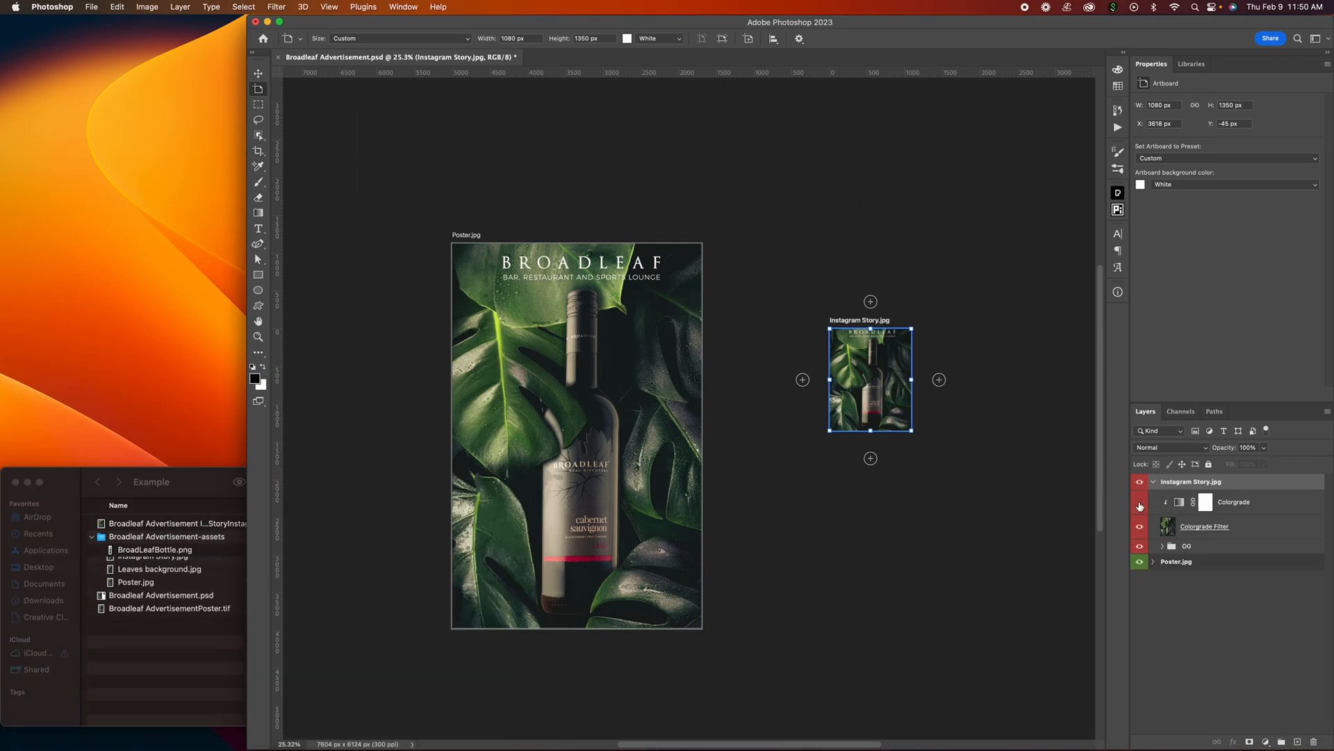
click(1140, 526)
Move the Broadleaf logo in the Instagram Story.jpg OG group to the artboard's lower left and scale it to about 388 × 60 px
click(1163, 546)
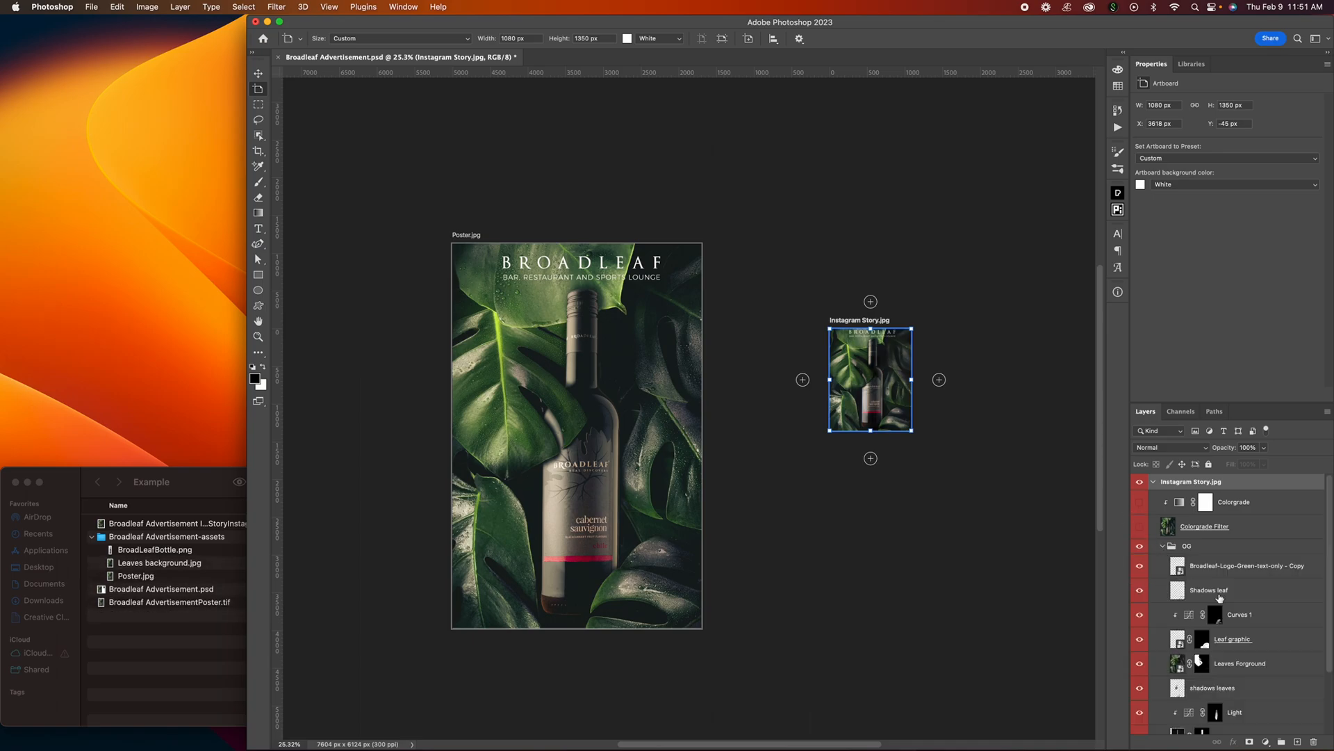
click(1244, 571)
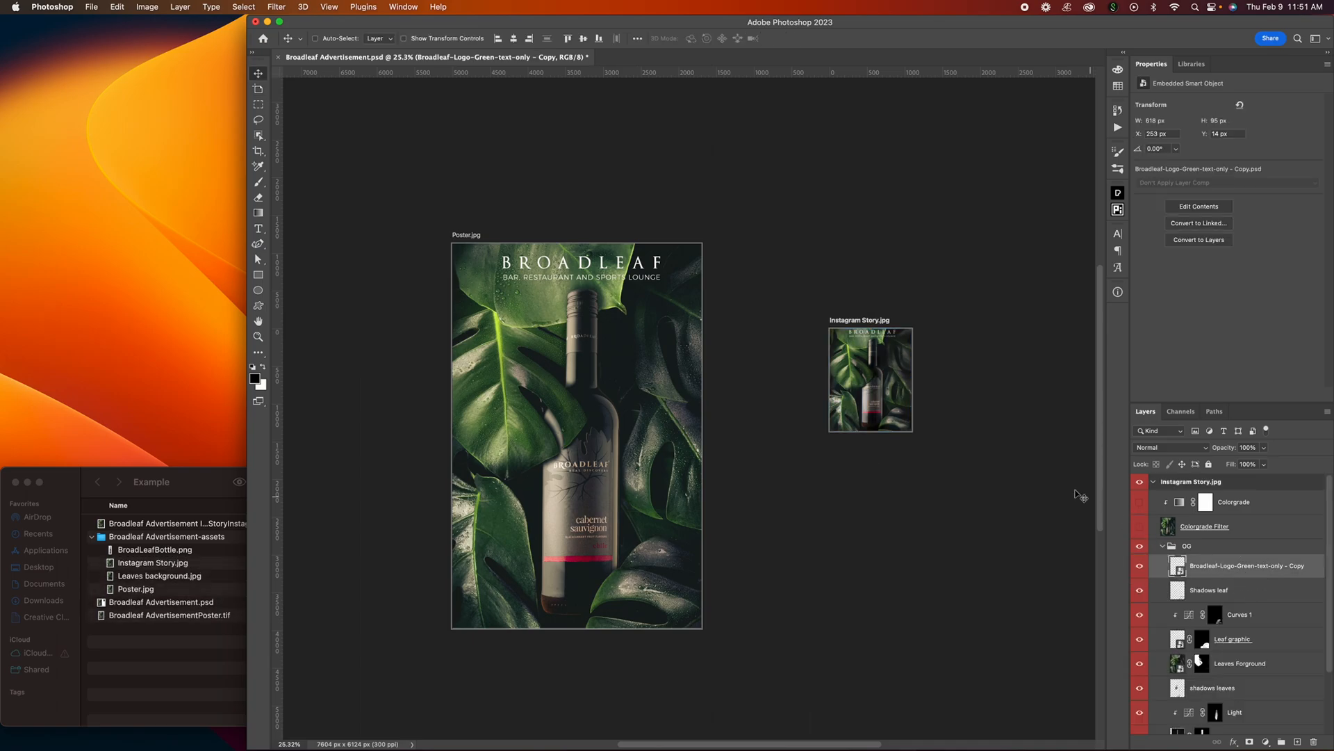
drag(886, 336, 870, 422)
key(super+t)
key(Return)
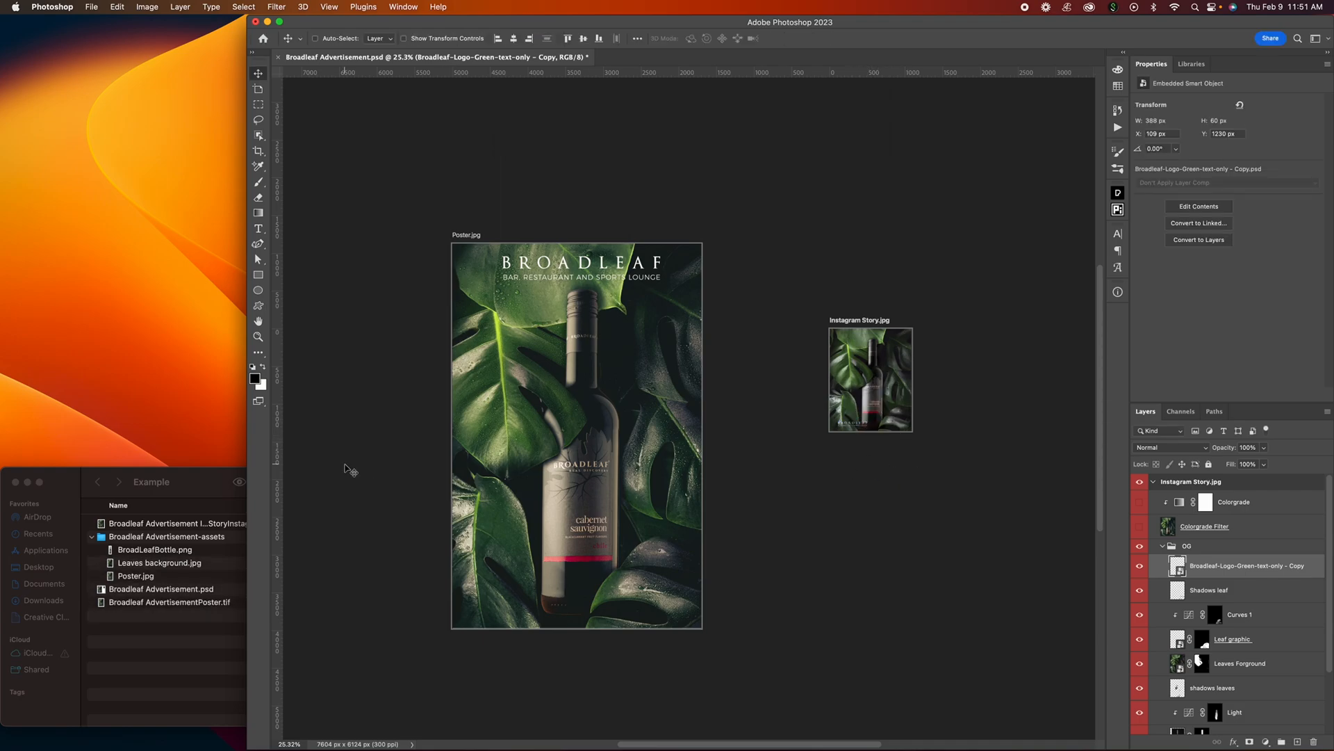
Switch to Finder, preview the regenerated Instagram Story.jpg in the Broadleaf Advertisement-assets folder and close the preview
click(212, 483)
click(179, 575)
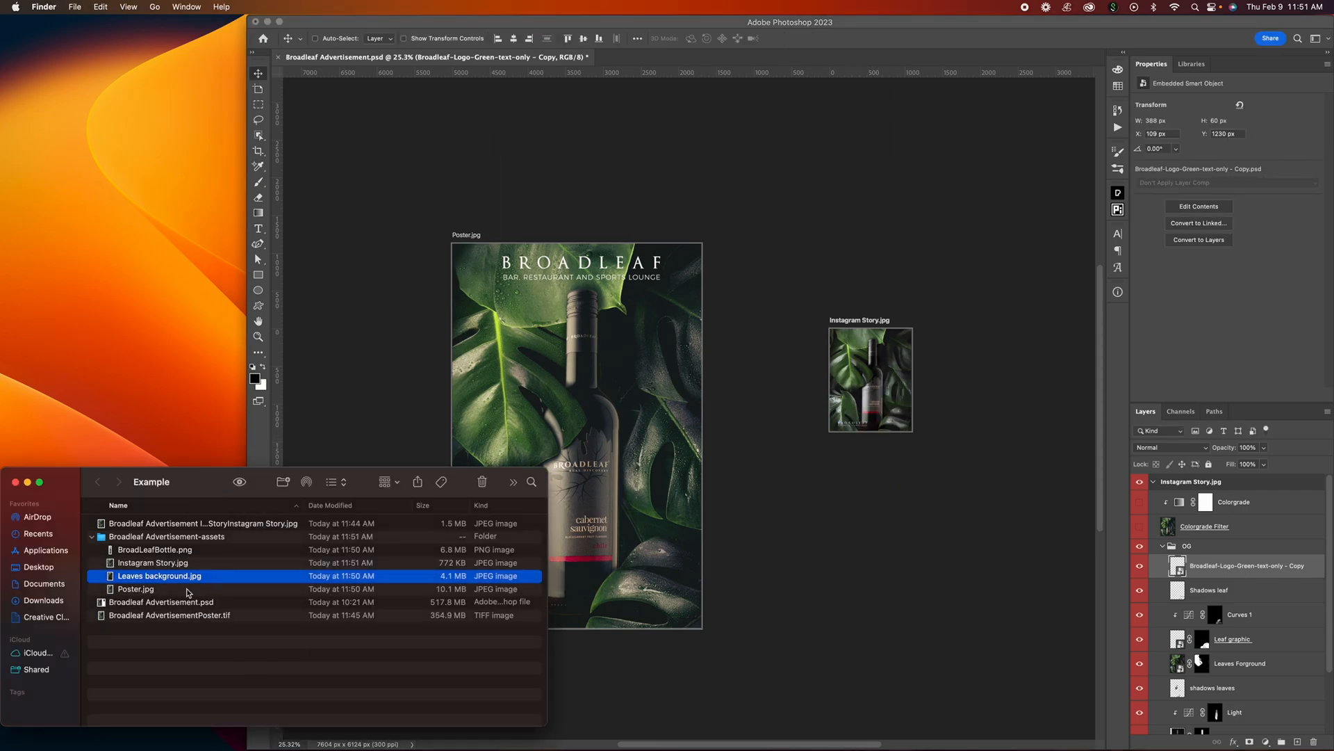
click(191, 564)
key(space)
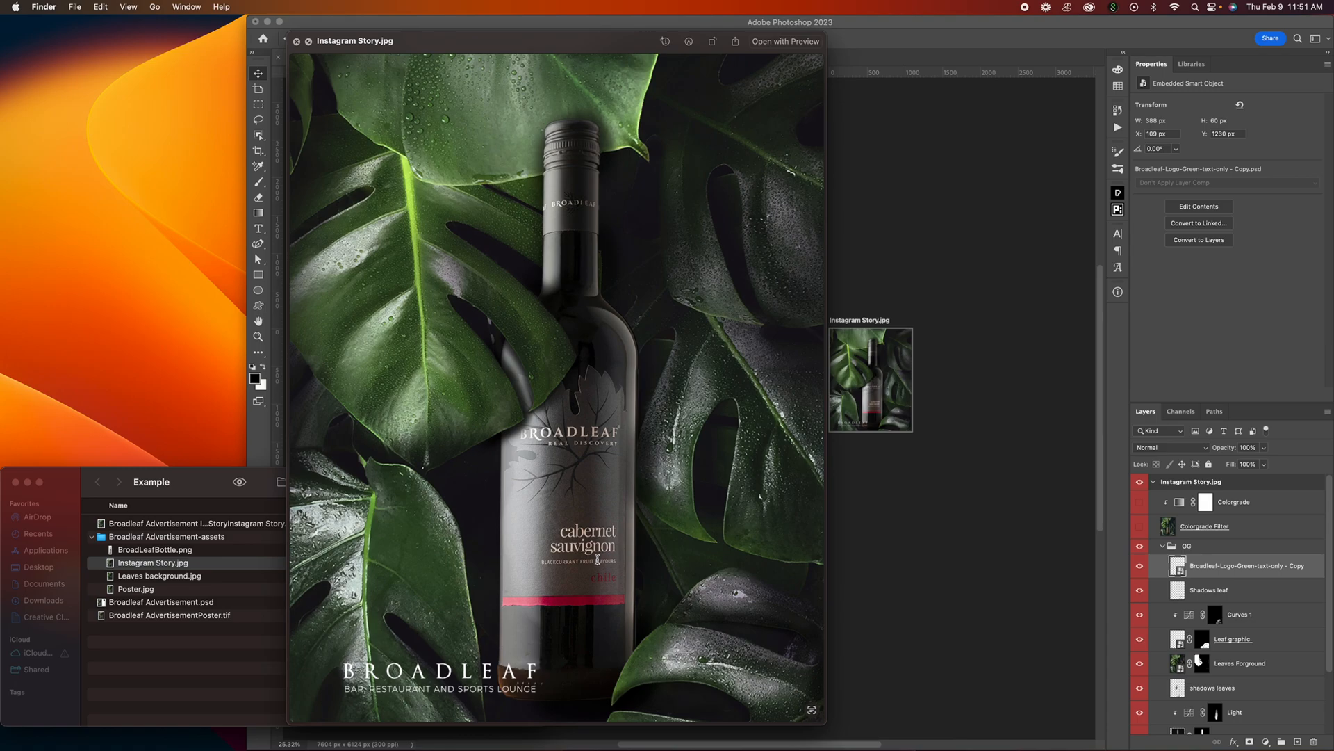
key(space)
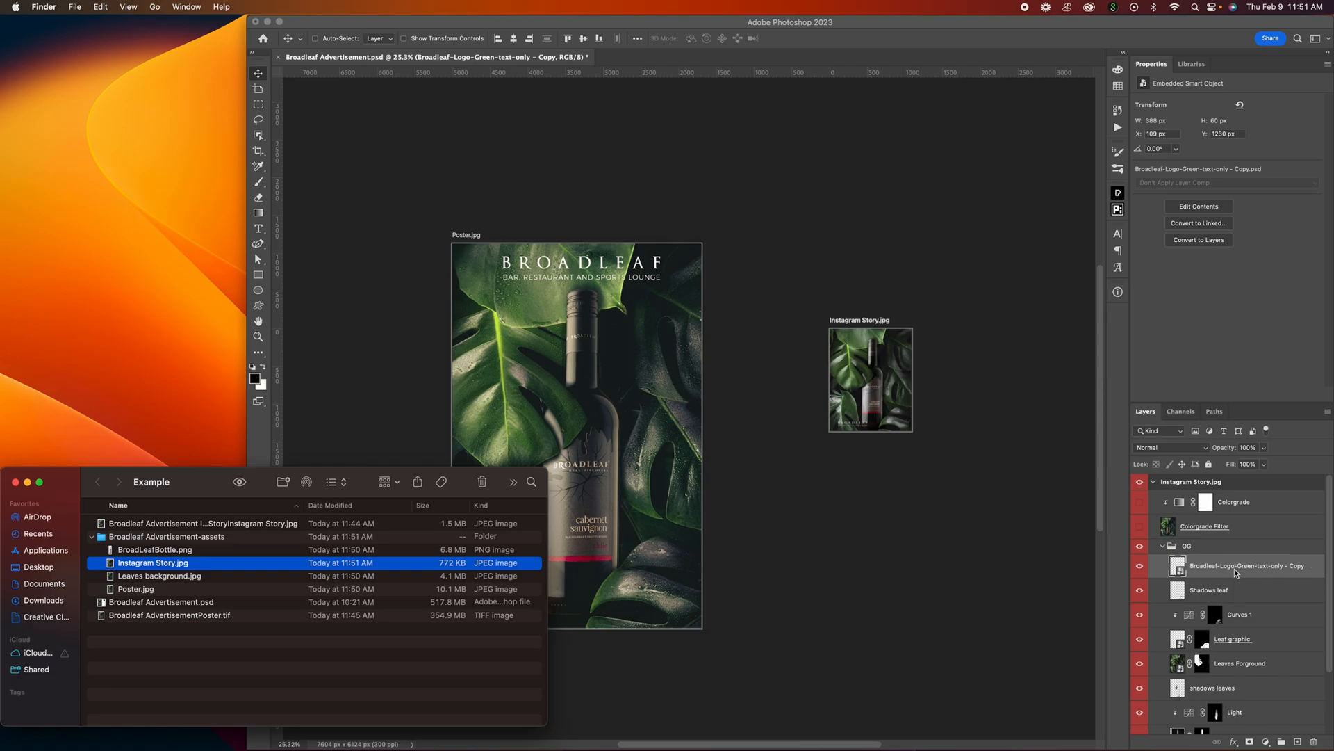
Return to Photoshop, widen its window over the Finder window and zoom in slightly on the two artboards to about 27%
click(248, 230)
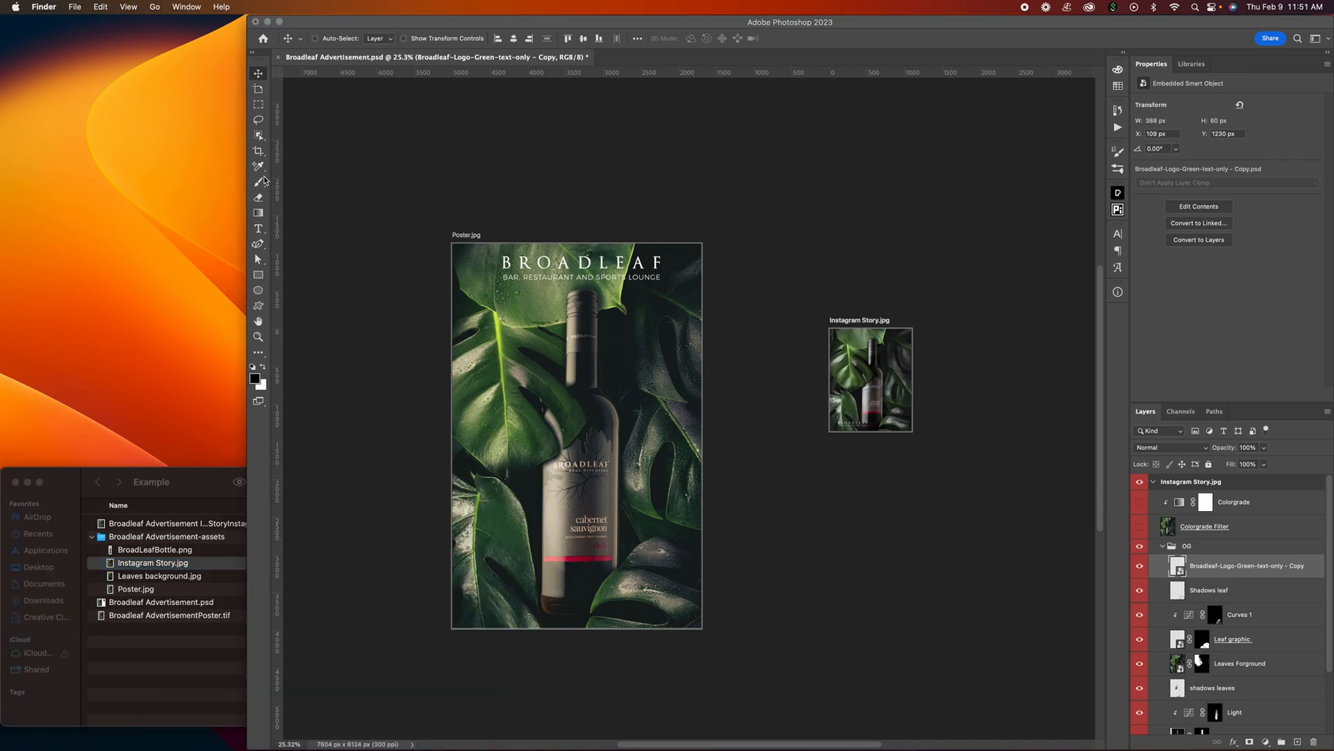
click(312, 21)
drag(246, 40, 75, 50)
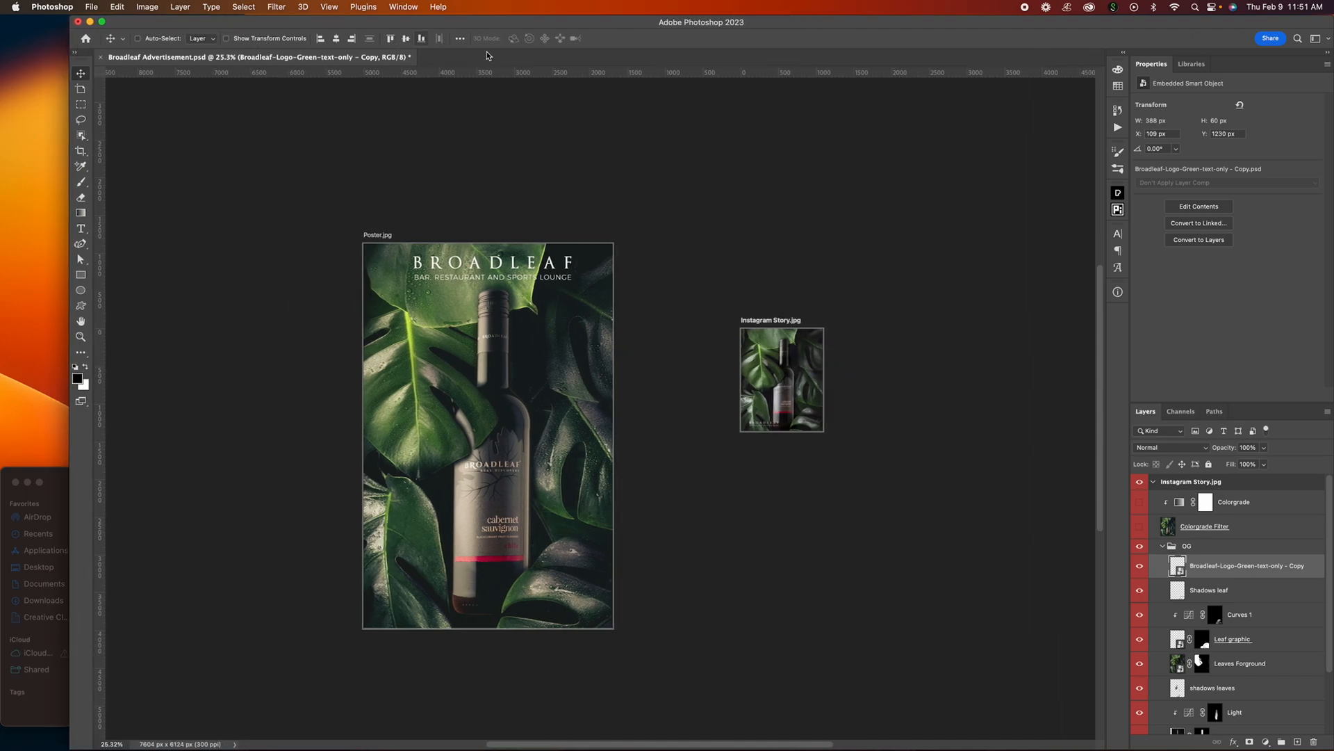
key(z)
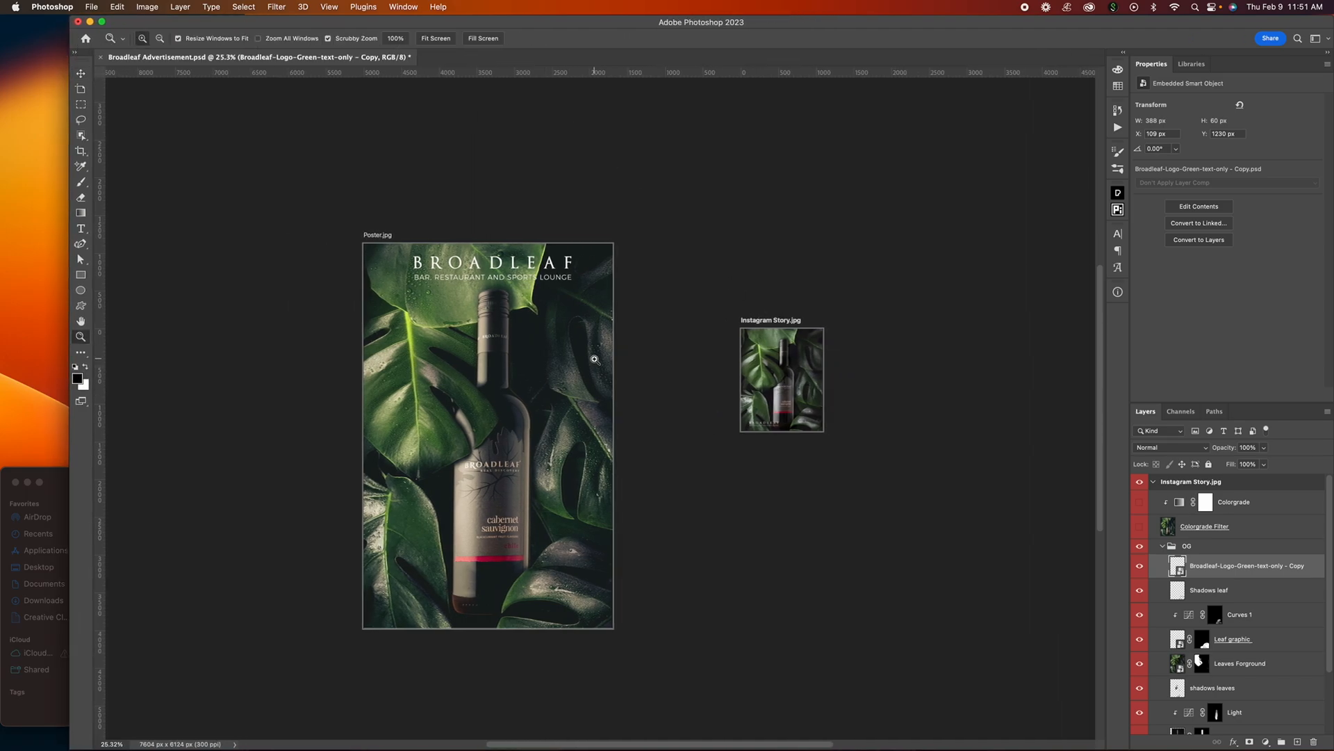
mouse_move(598, 359)
mouse_down()
mouse_move(635, 361)
mouse_move(602, 367)
mouse_up()
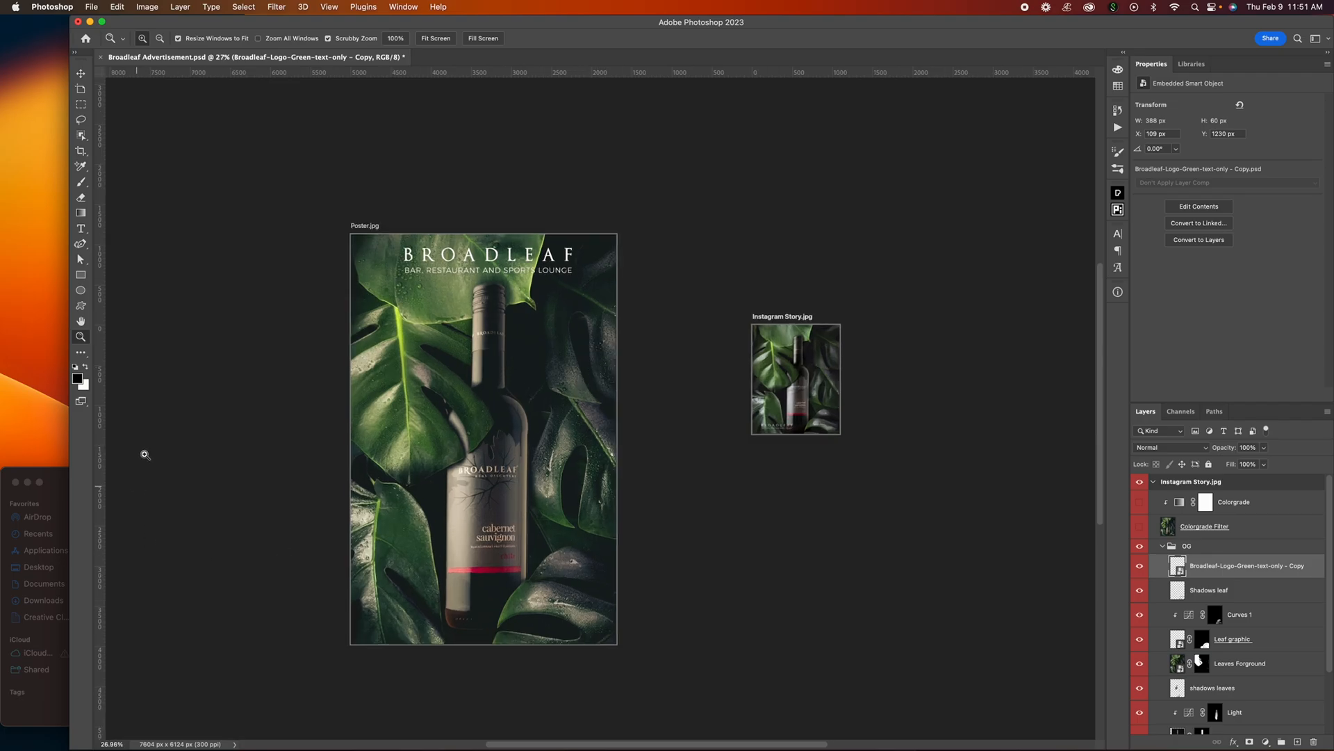